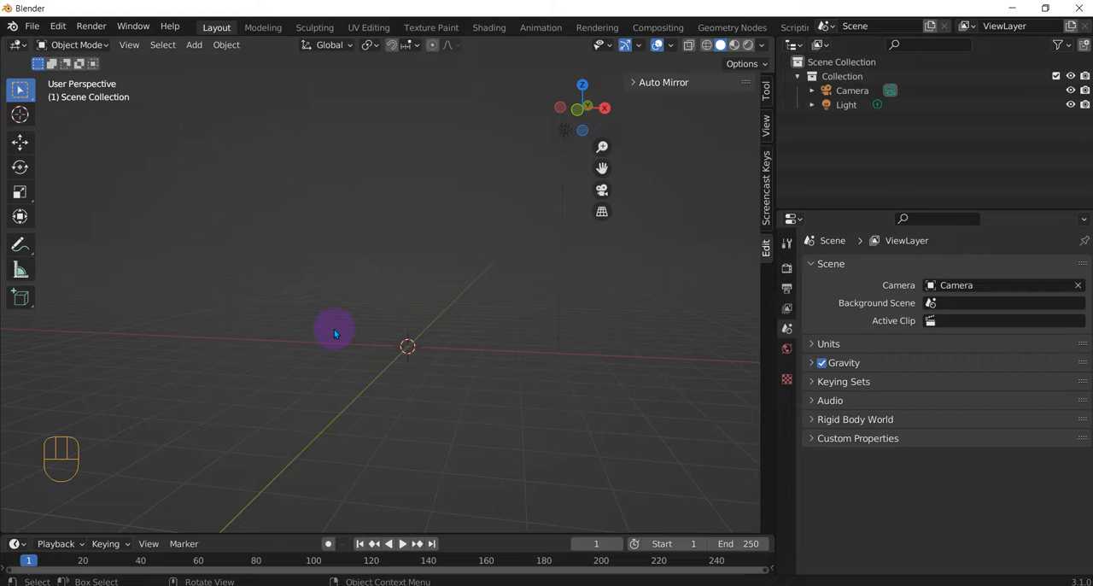
Step: Load Front Cat (1).png as a reference image aligned to the front orthographic view
key("KP_1")
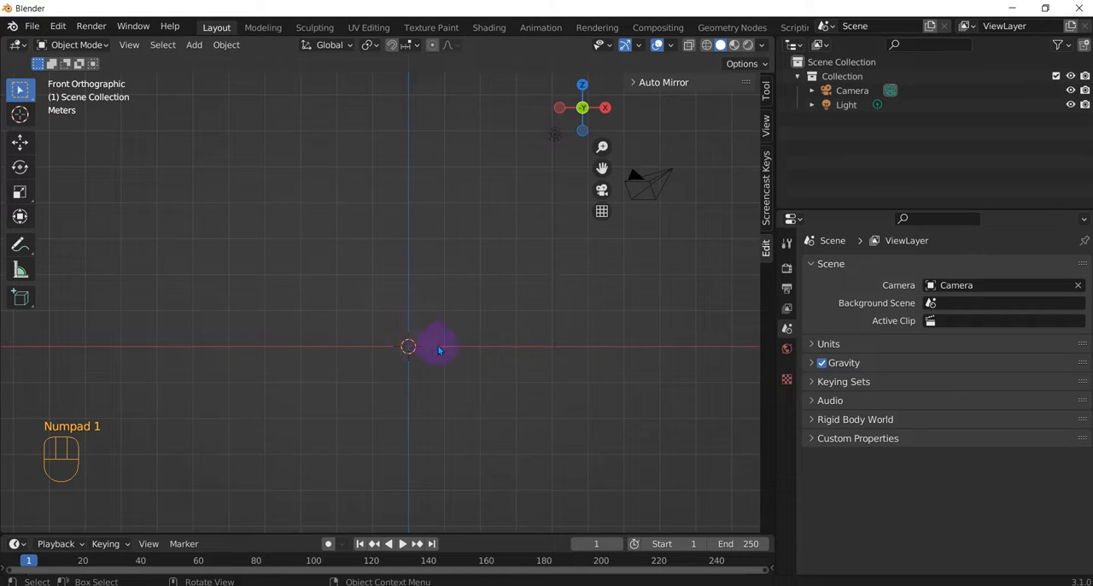
key("shift+a")
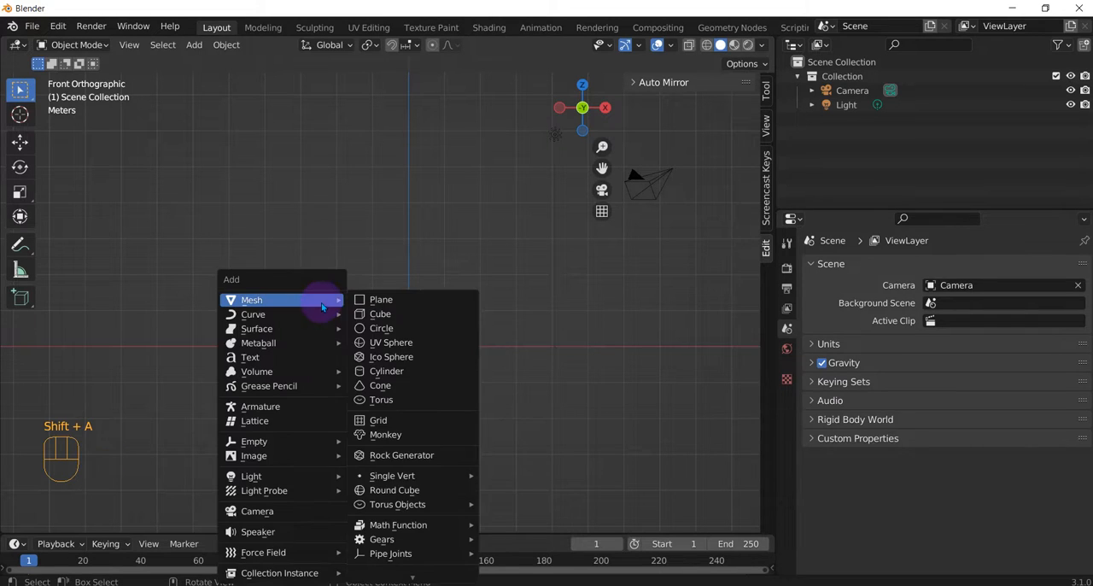
mouse_move(280, 458)
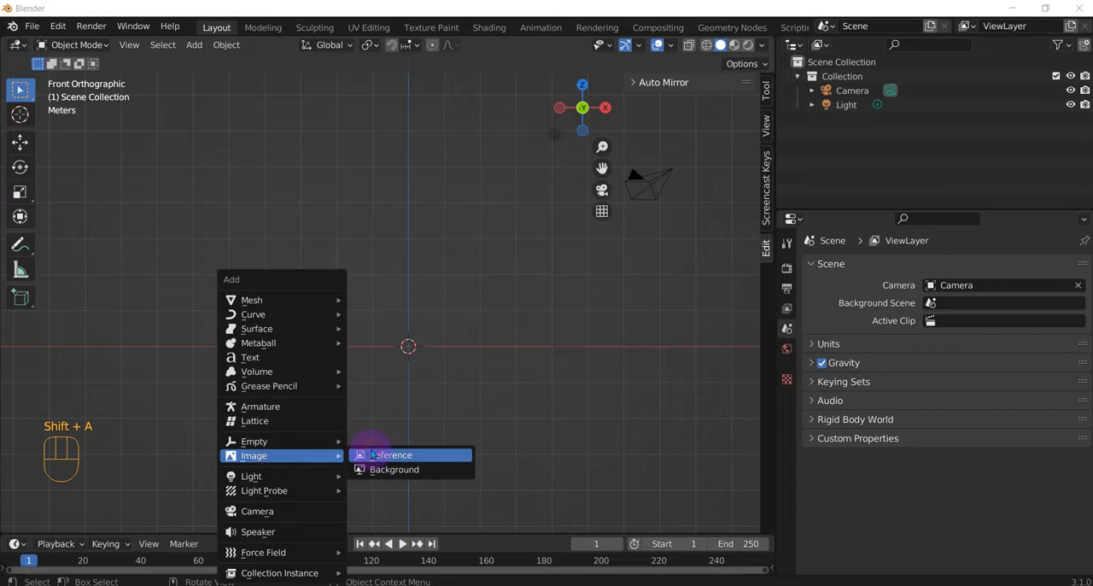
left_click(373, 455)
left_click(611, 181)
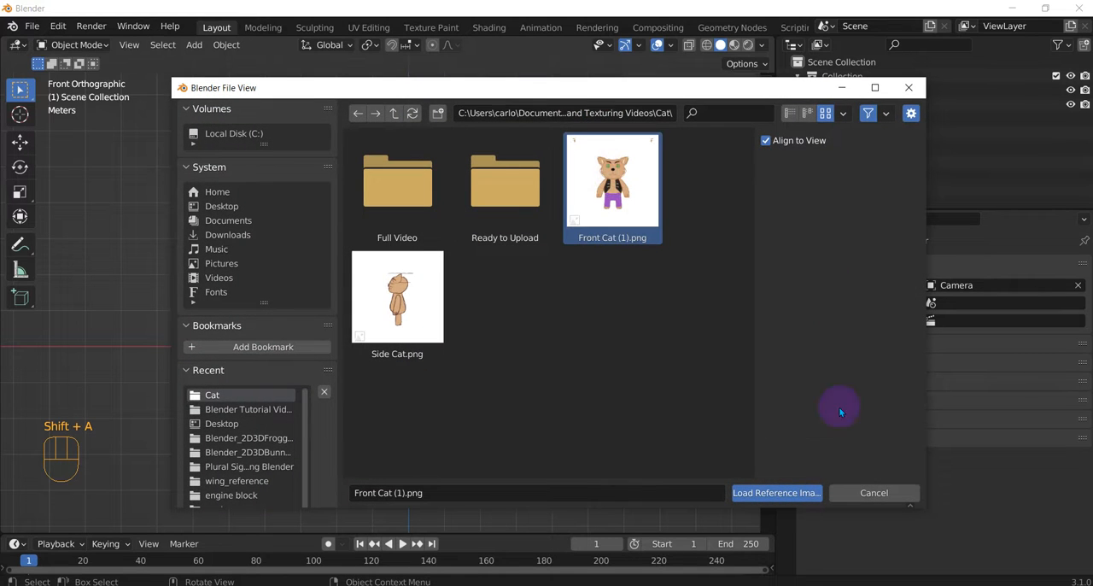
left_click(781, 502)
Step: Set the front cat reference image's size to 10 m and its depth to Back
left_click(786, 434)
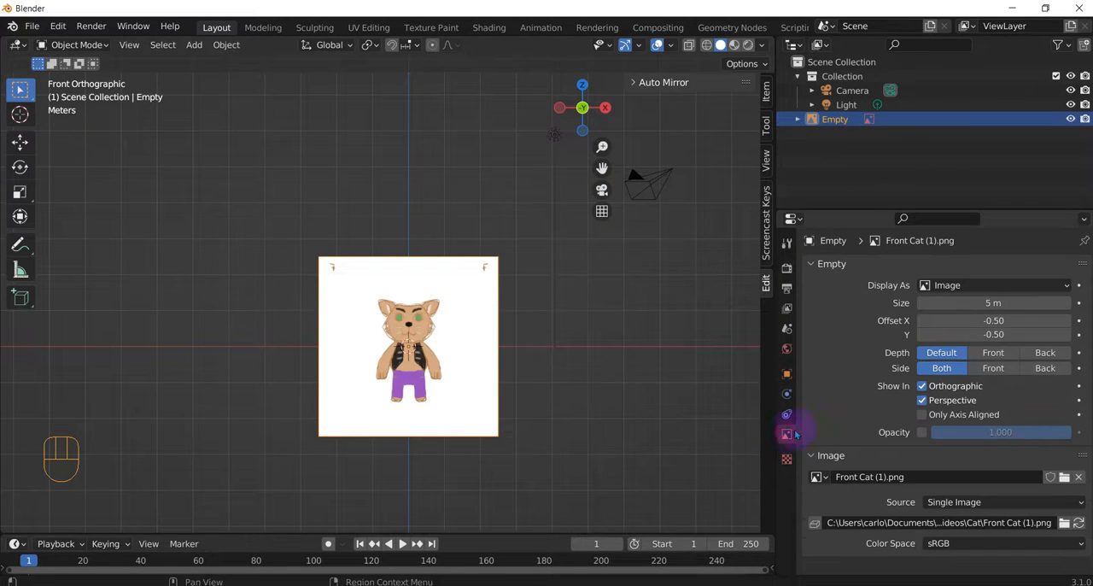
left_click(987, 304)
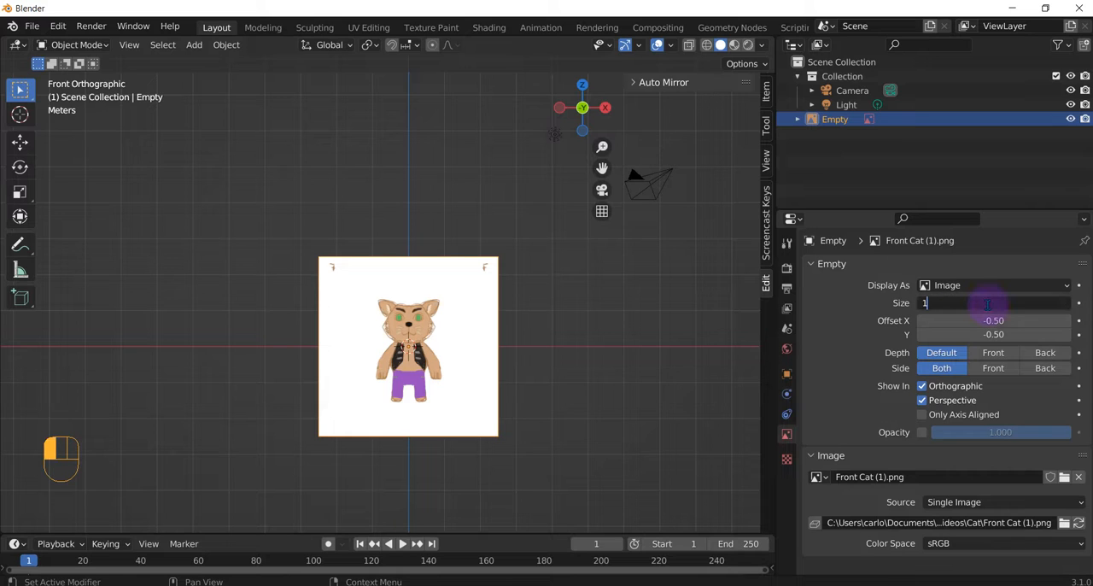
type("10")
key("Return")
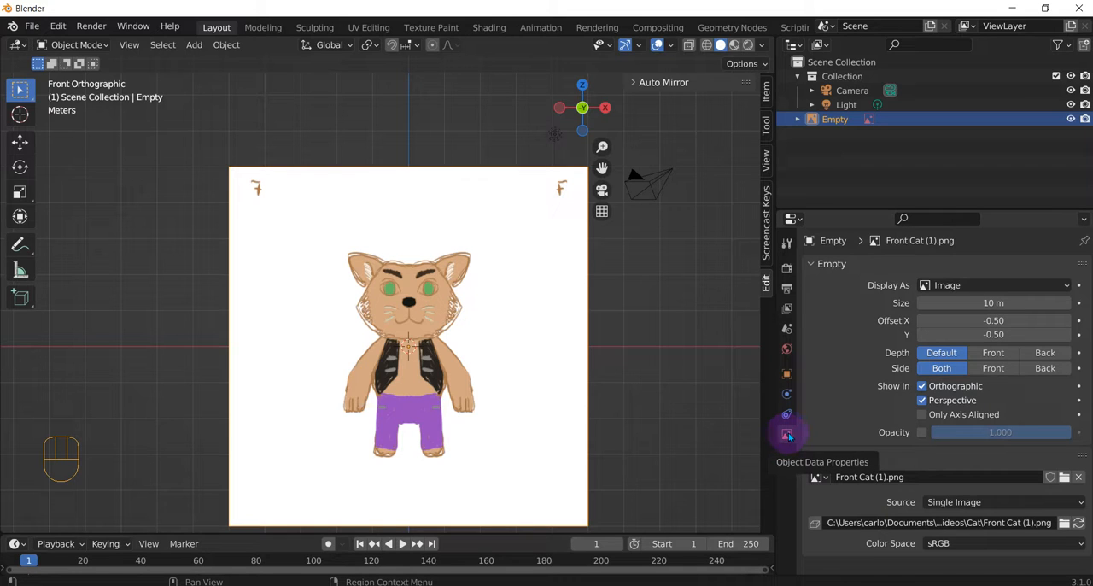
left_click(980, 303)
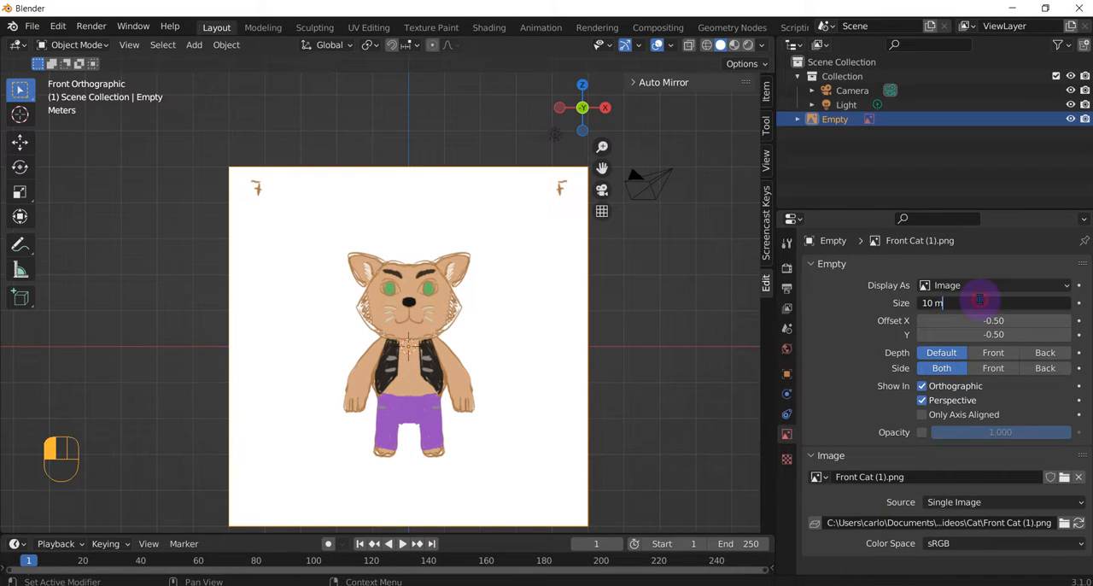
left_click(1046, 353)
left_click(1045, 352)
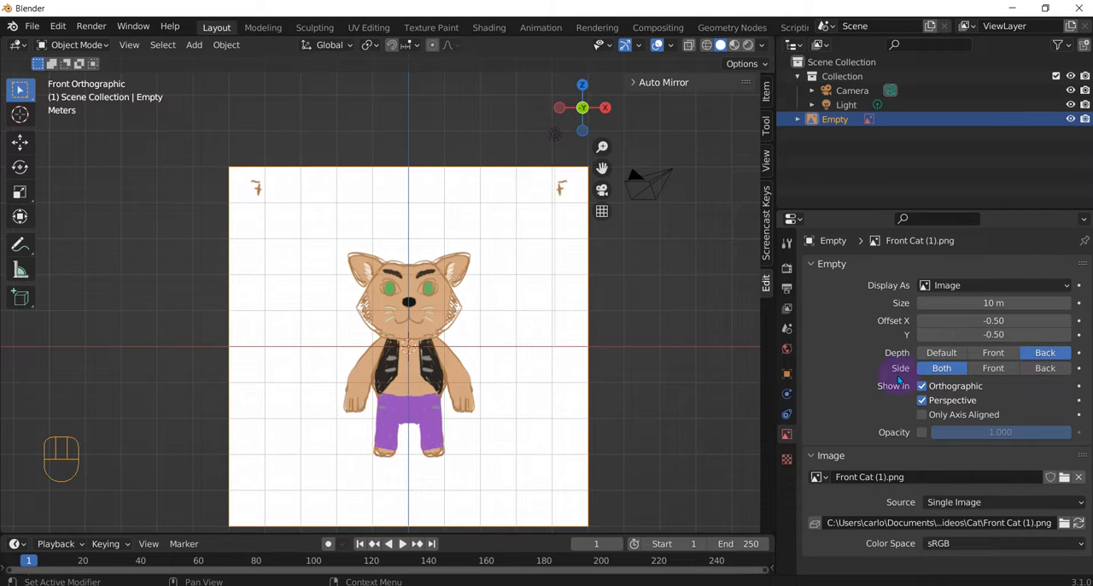
Step: Try showing the front cat image on its front side only, and restore its display to both sides
middle_click_drag(744, 359, 701, 359)
left_click(993, 368)
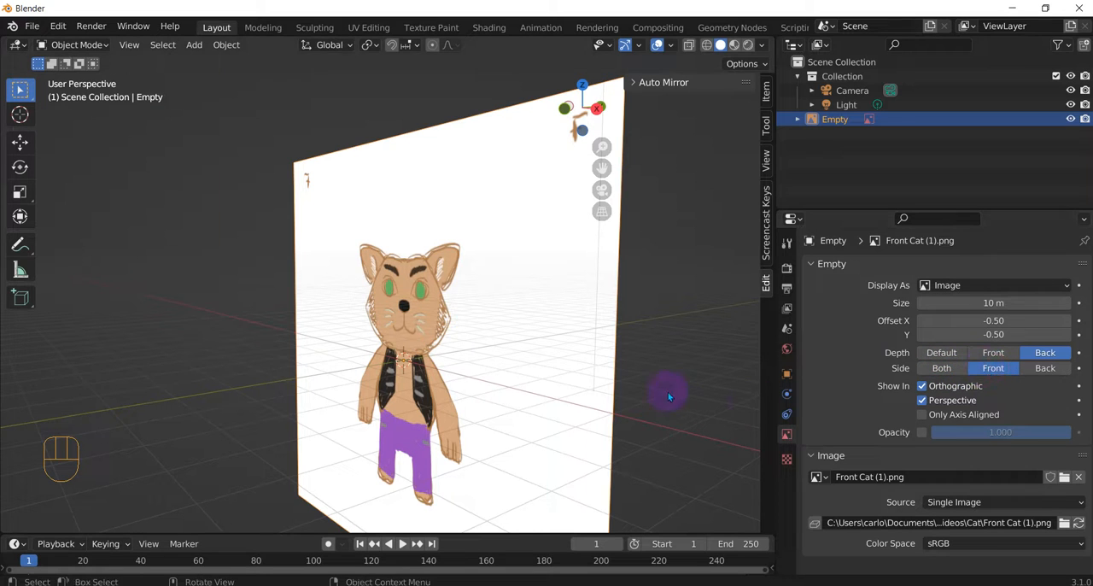
middle_click_drag(664, 390, 37, 375)
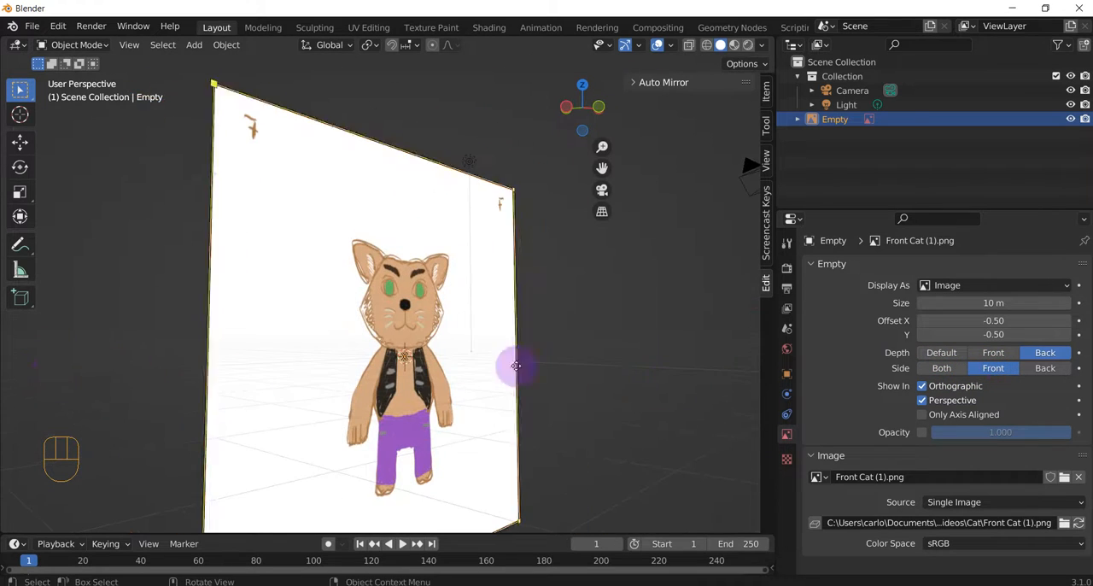
left_click(939, 368)
middle_click_drag(658, 398, 756, 415)
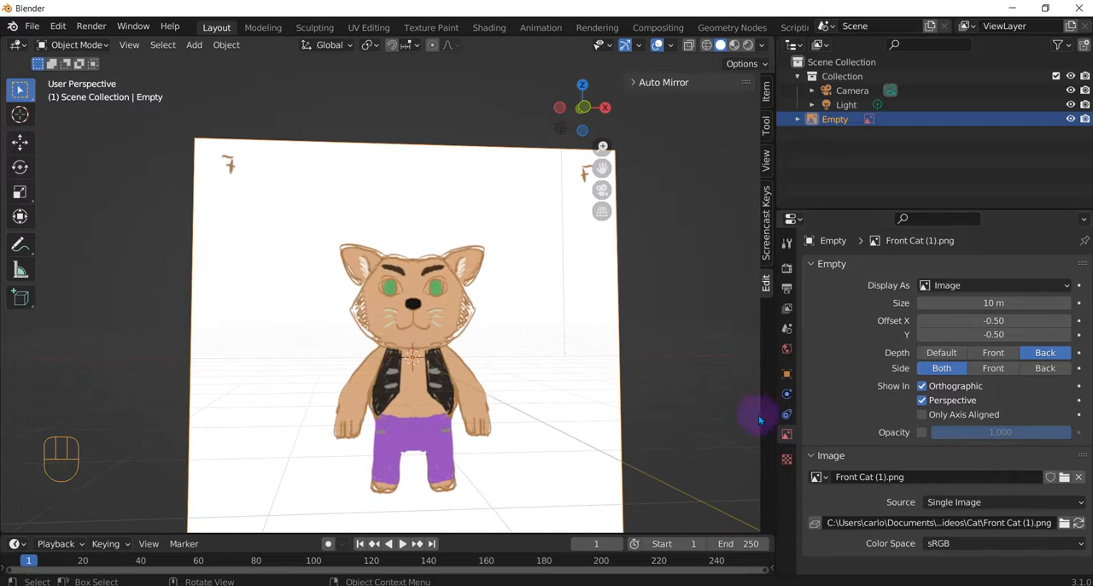
Step: Enable opacity for the front cat reference image and set it to 0.75
left_click(922, 433)
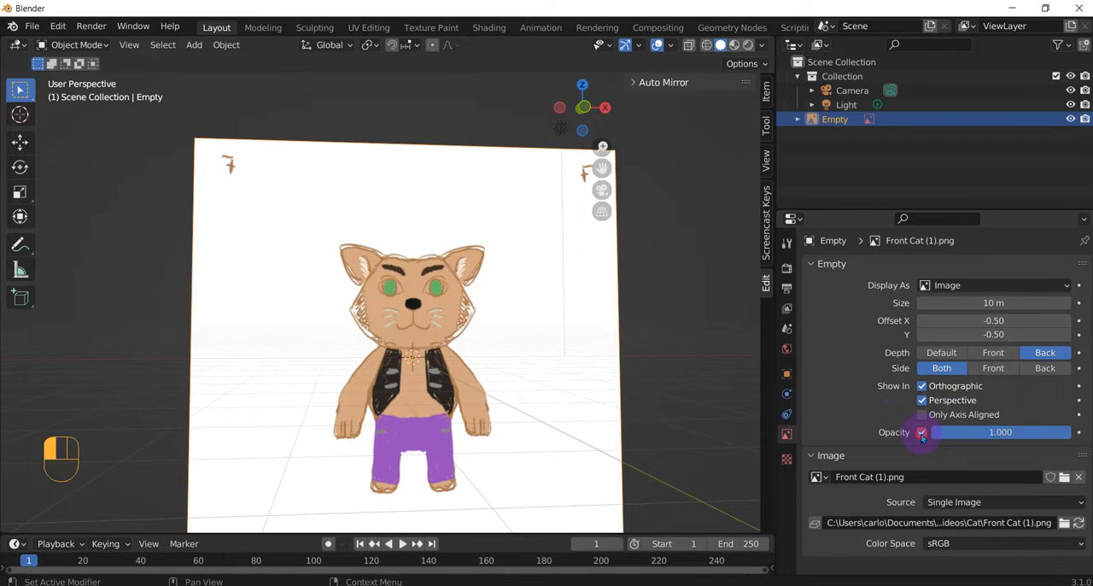
left_click_drag(995, 432, 984, 432)
left_click_drag(1059, 433, 1056, 436)
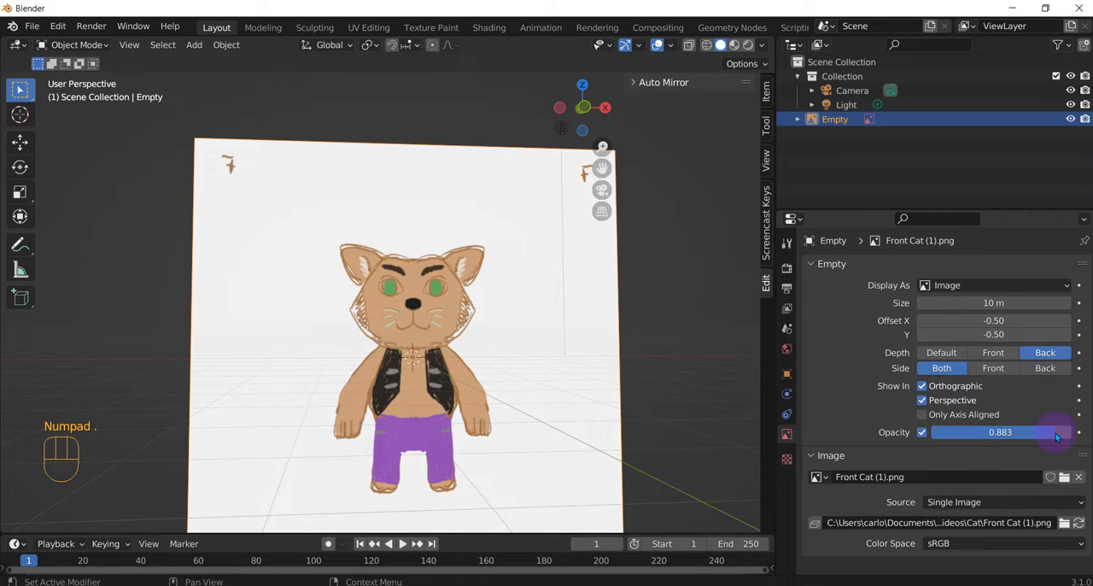
left_click(1056, 432)
key("BackSpace")
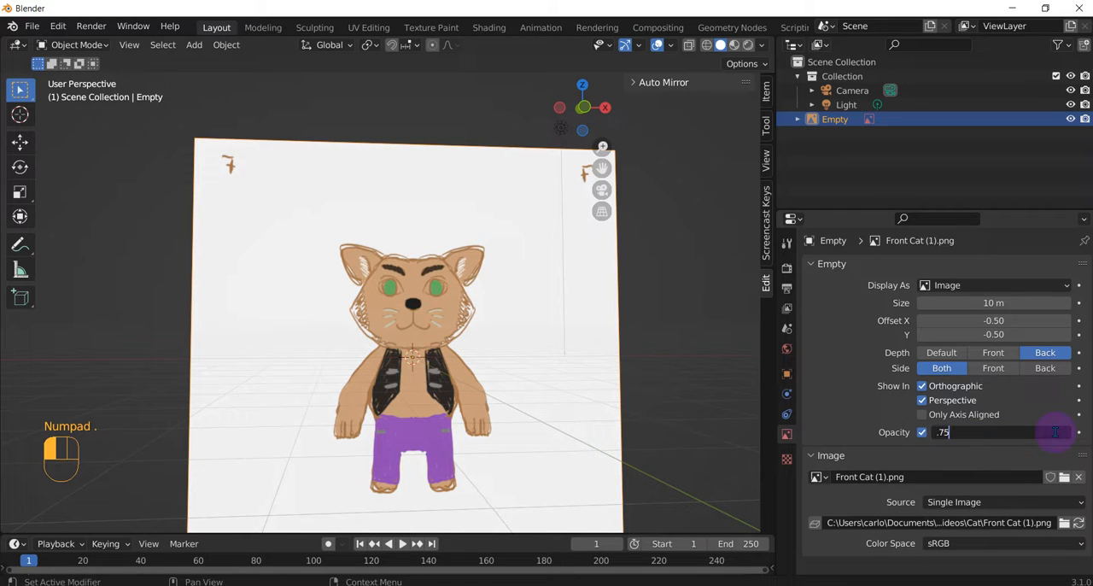
type(".75")
key("Return")
Step: Load Side Cat.png as a reference image aligned to the right orthographic view
scroll(279, 277, "down", 4)
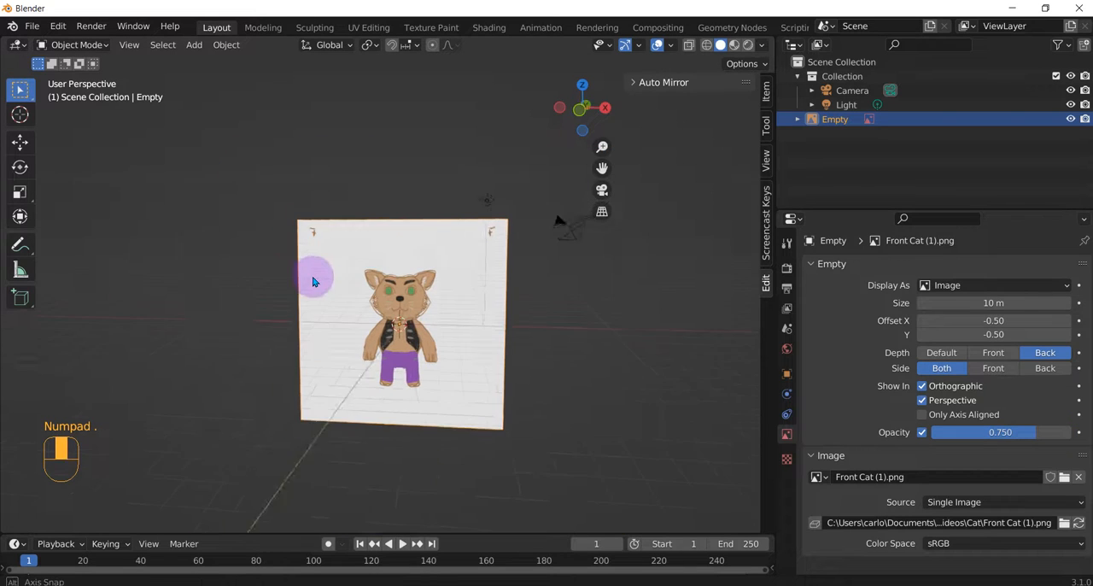
middle_click_drag(312, 282, 317, 271)
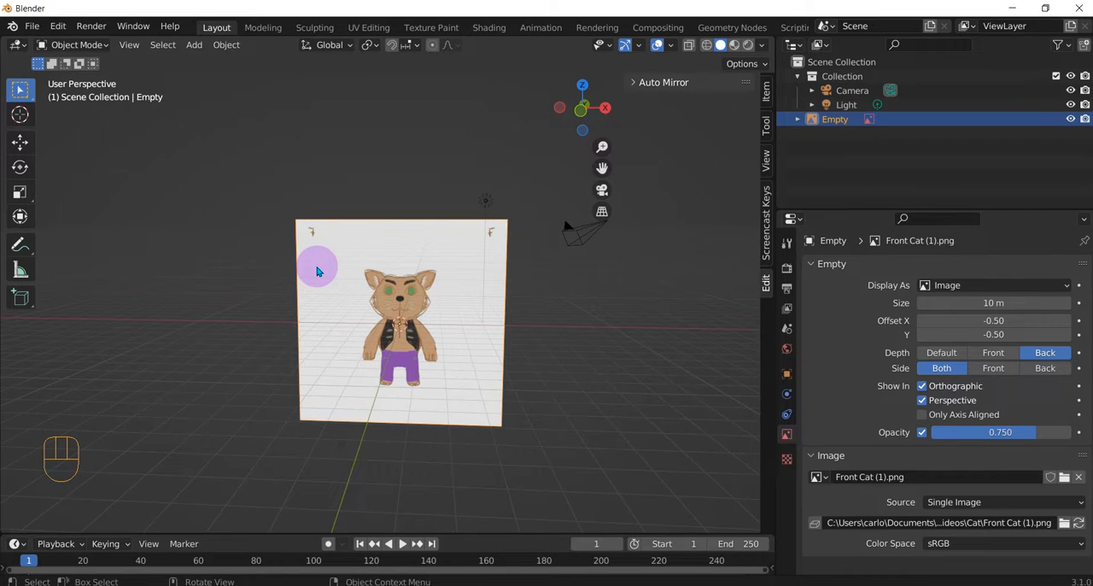
key("KP_3")
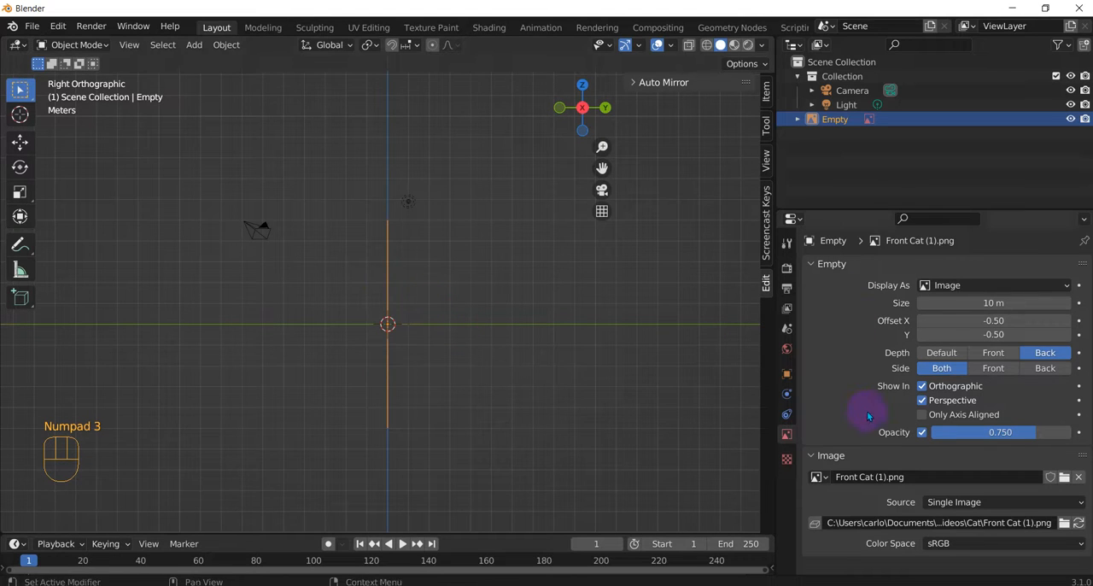
key("shift+a")
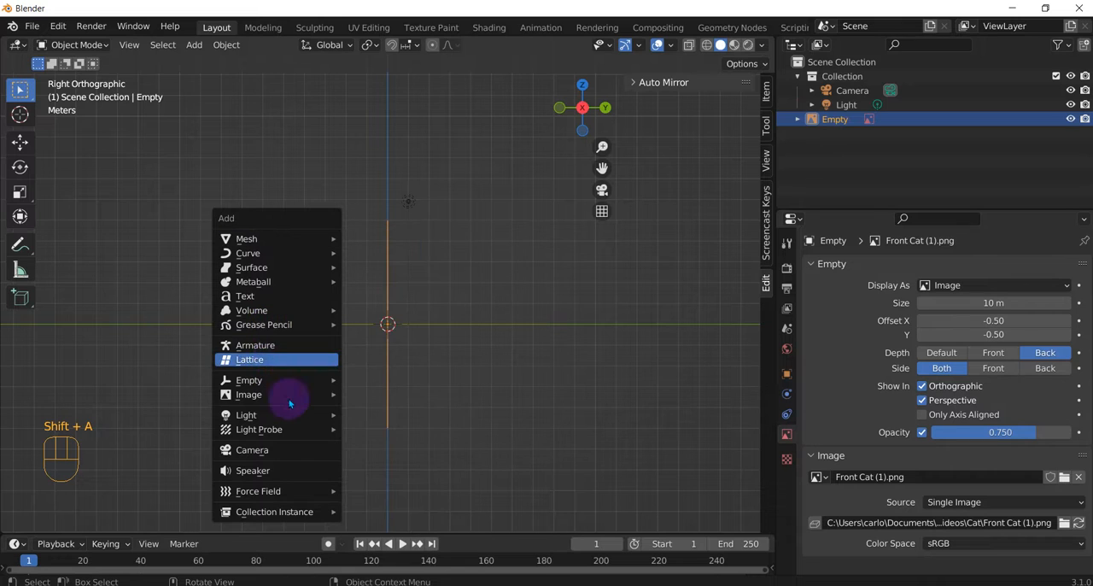
mouse_move(306, 382)
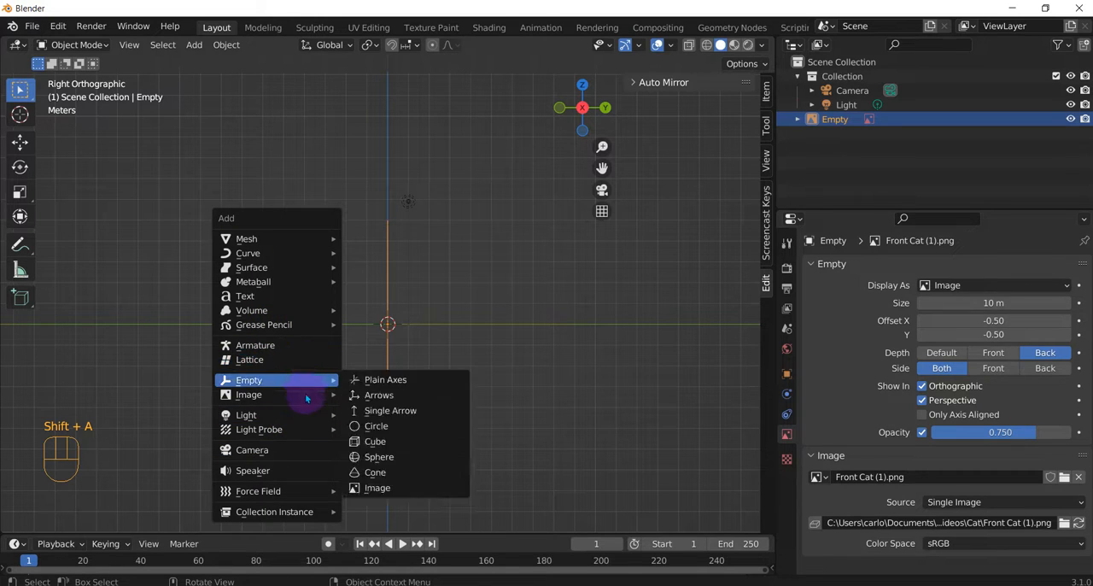
left_click(380, 393)
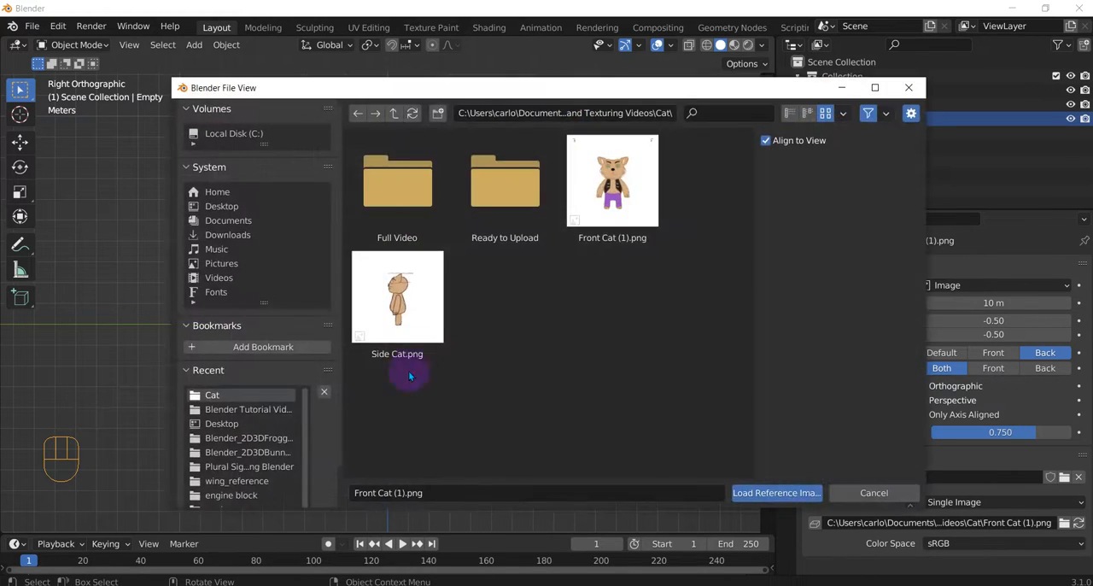
left_click(403, 350)
left_click(778, 493)
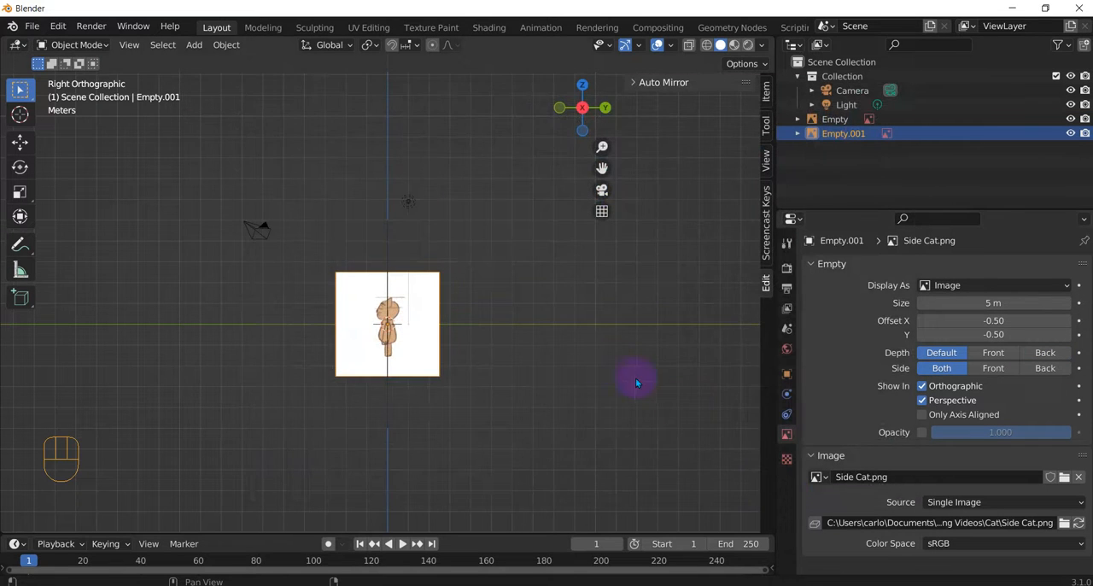
Step: Set the side cat reference image's size to 10 m and enable its opacity at 0.5
middle_click_drag(517, 372, 512, 352)
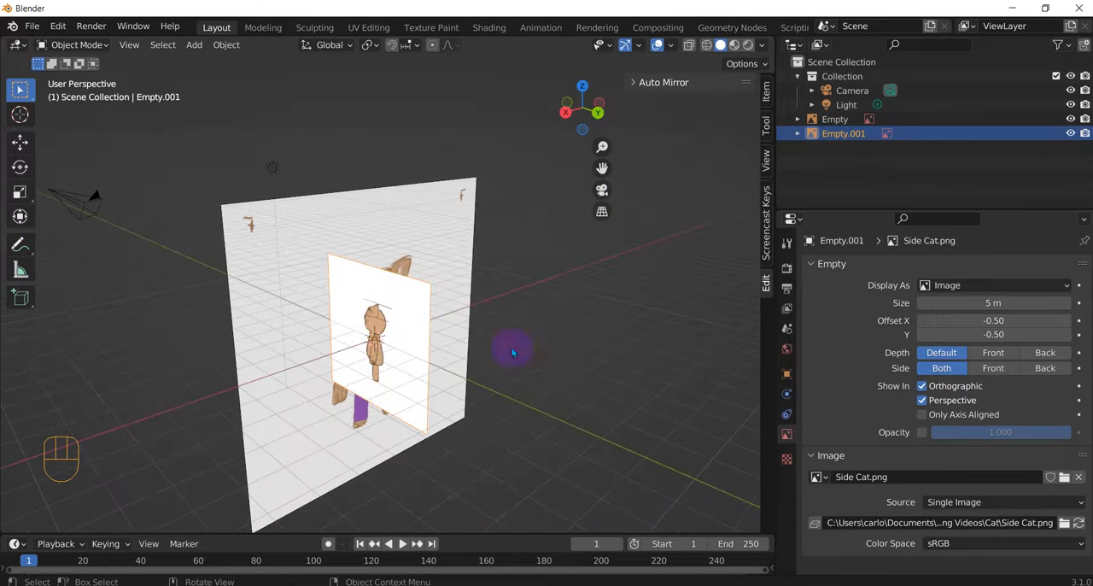
left_click(953, 301)
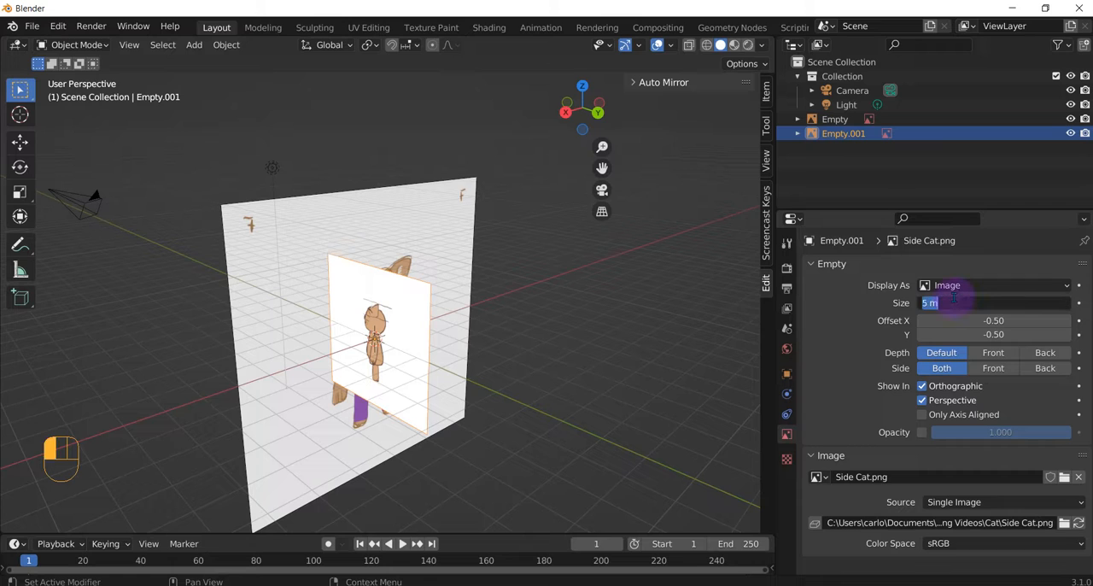
key("Return")
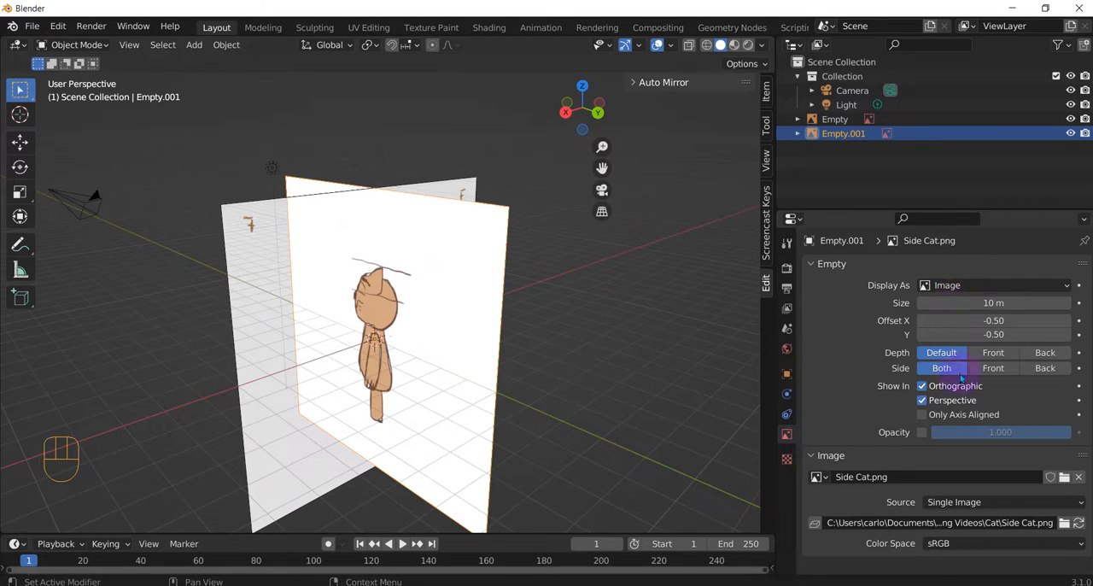
left_click(923, 433)
left_click(979, 431)
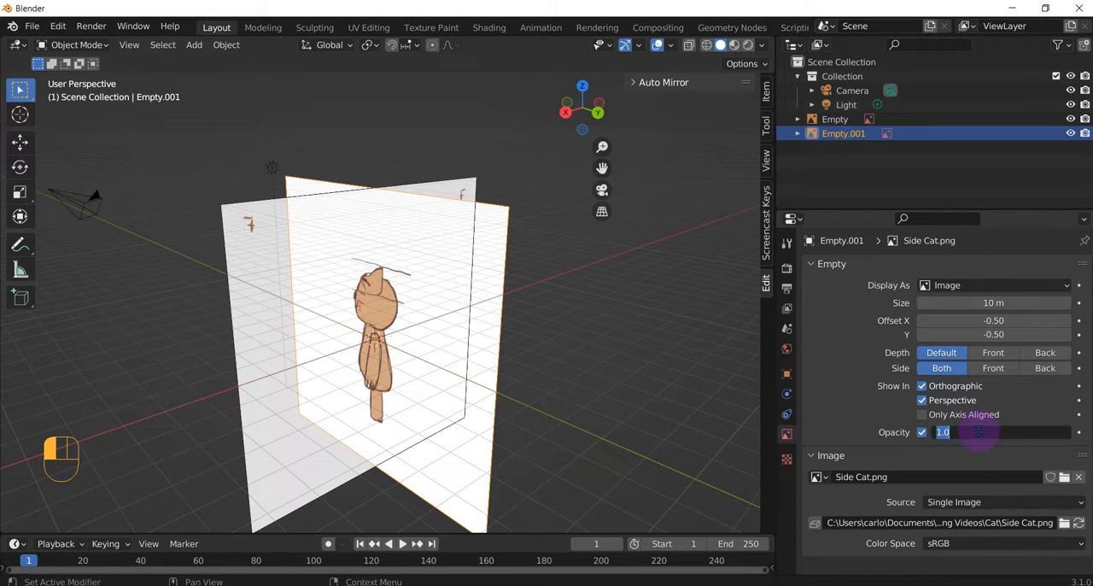
type(".5")
key("Return")
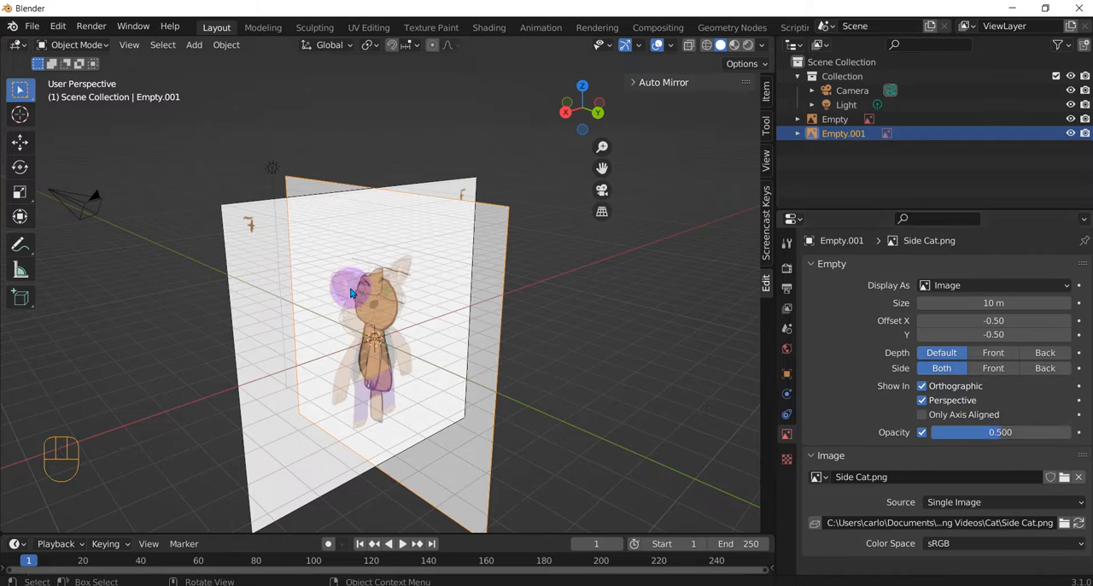
Step: Try a Z rotation of 180° on the side cat reference image
middle_click_drag(479, 267, 513, 303)
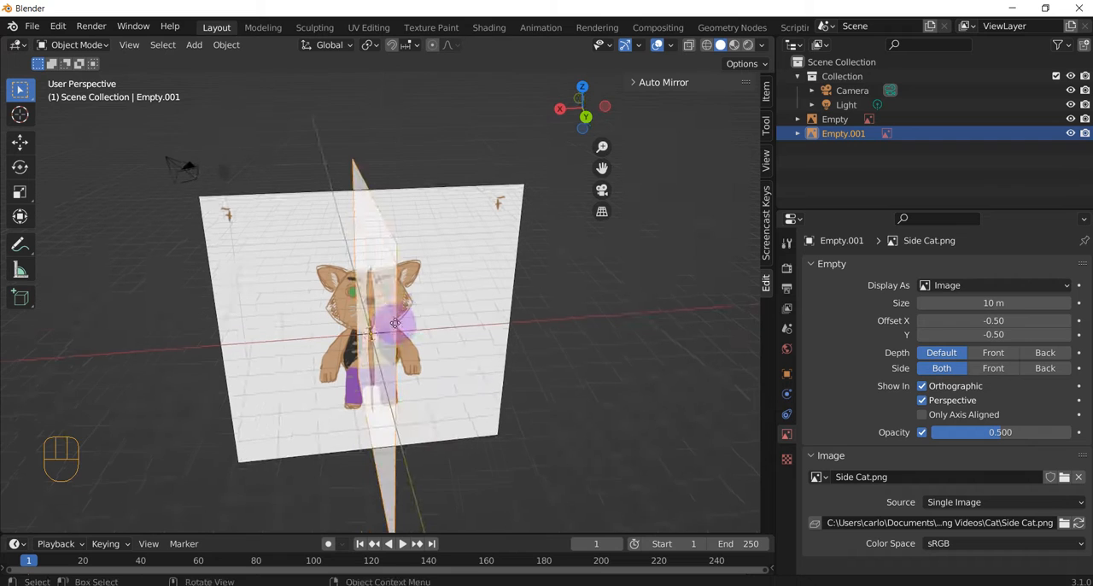
left_click(767, 89)
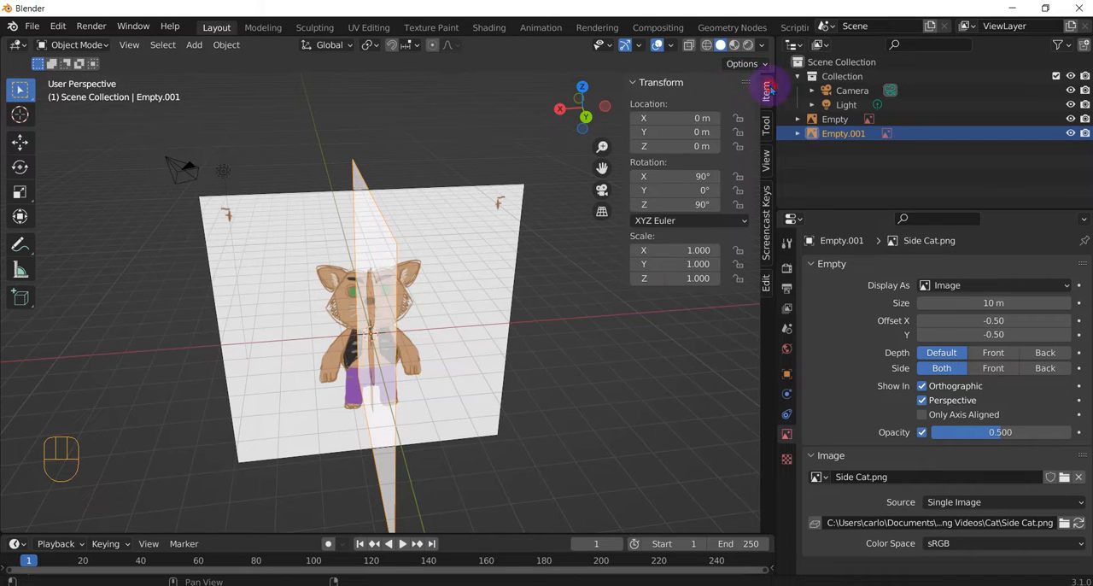
left_click(685, 205)
type("18")
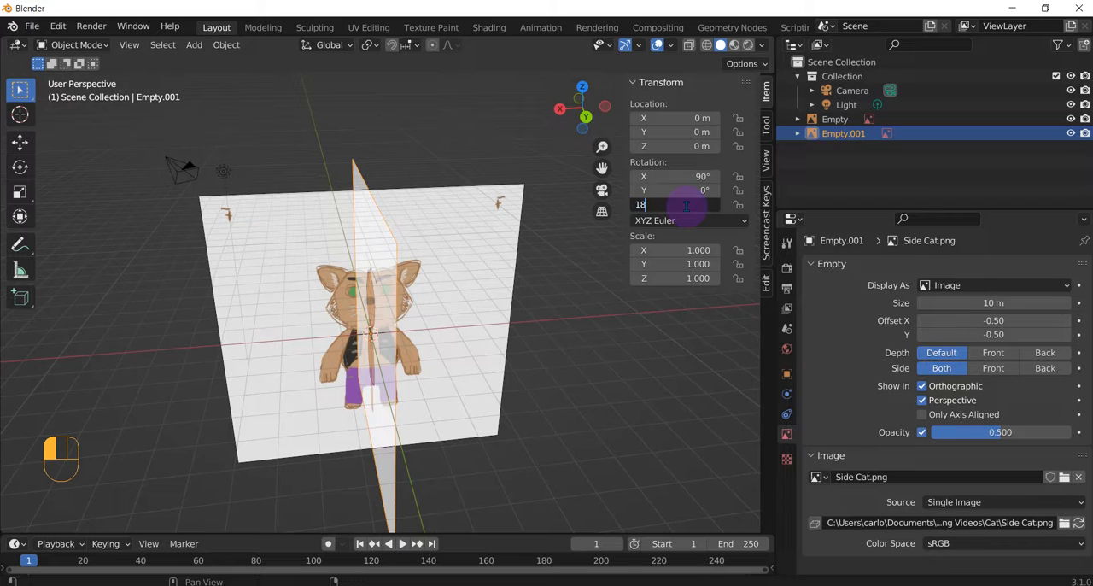
type("0")
key("Return")
middle_click_drag(512, 305, 358, 260)
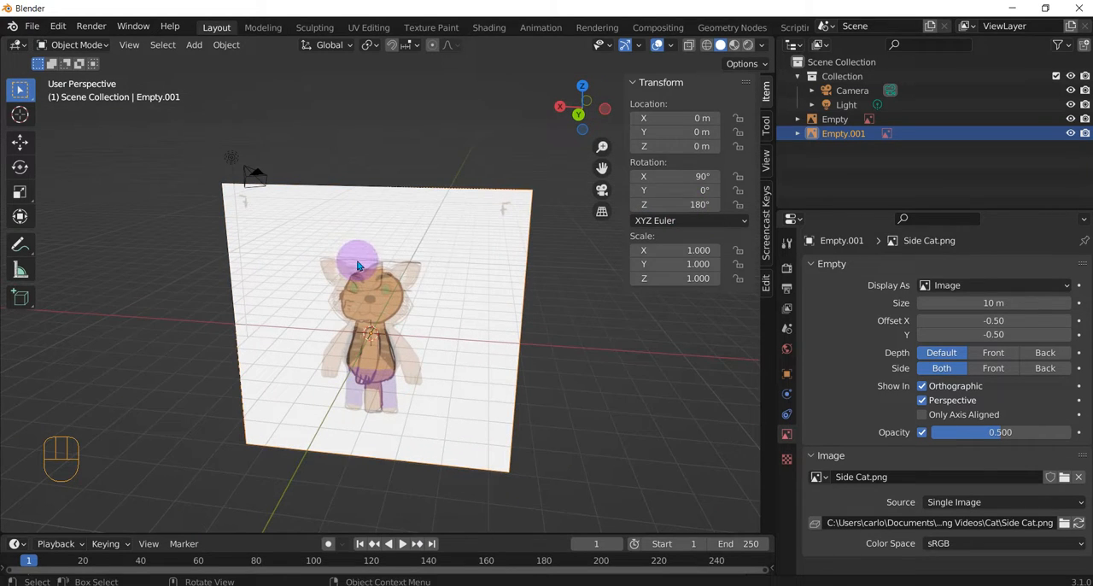
Step: Set the side cat reference image's Z rotation to 270°
left_click(696, 205)
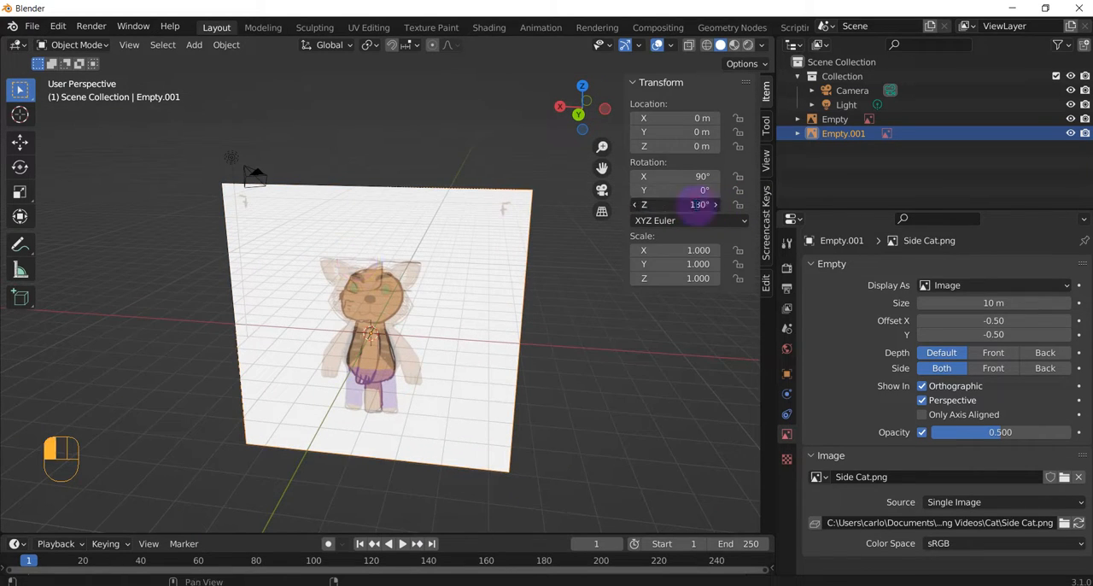
left_click(551, 243)
left_click_drag(652, 205, 737, 205)
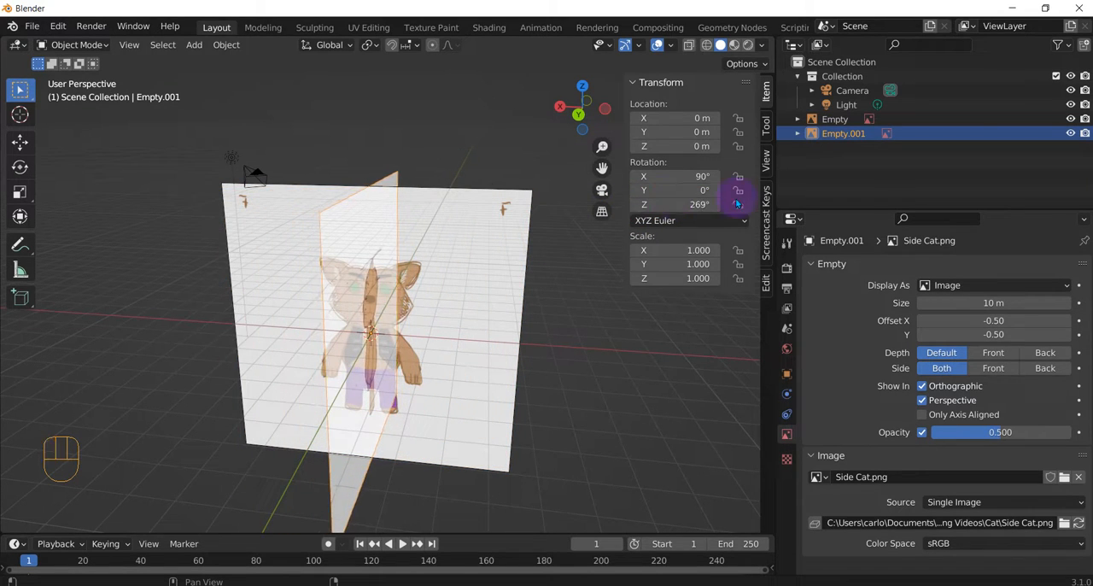
left_click(702, 205)
type("270")
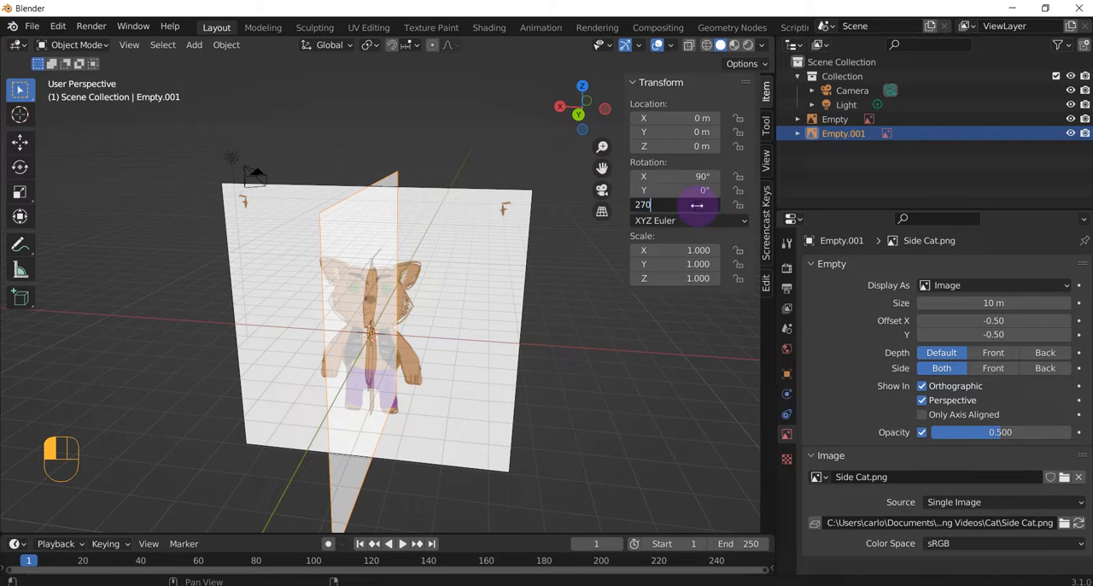
key("Return")
middle_click_drag(519, 334, 632, 248, "alt")
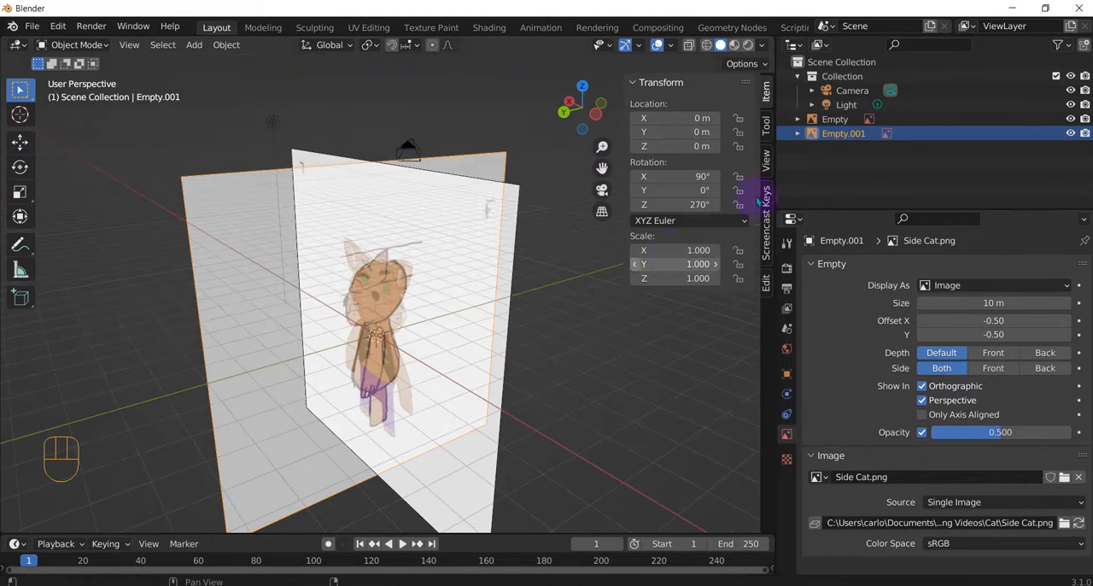
Step: Rename the side cat reference image as Side View and the front cat reference image as Front View
double_click(826, 134)
type("Side View")
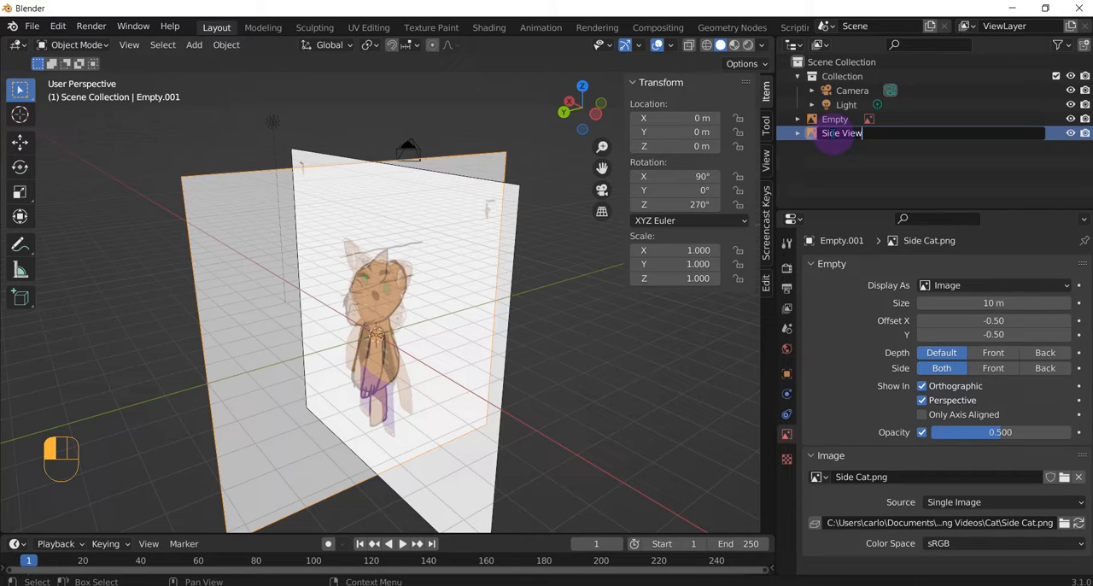
left_click(835, 119)
right_click(834, 119)
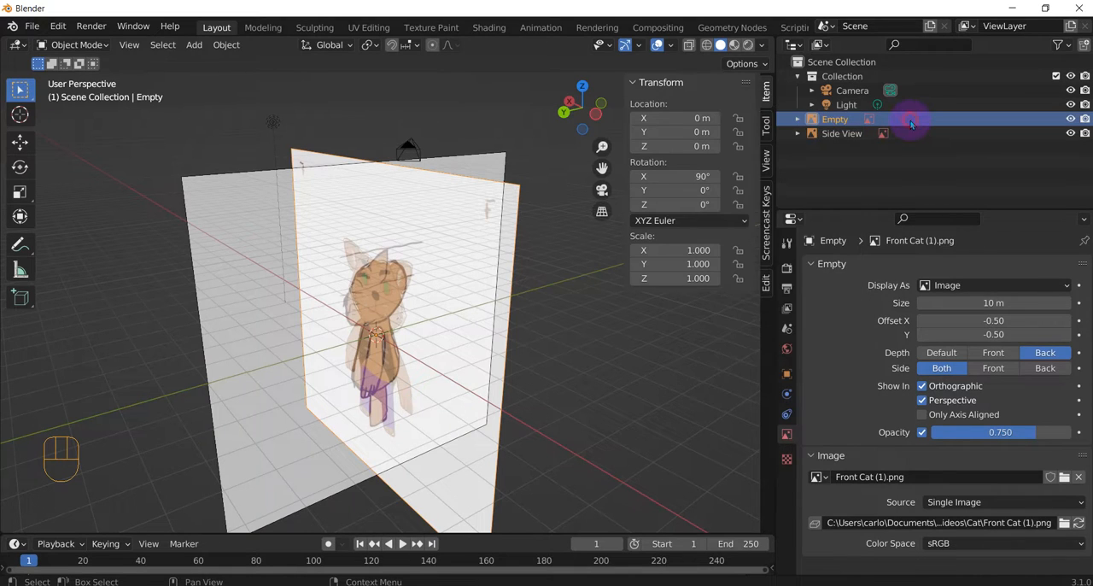
right_click(842, 122)
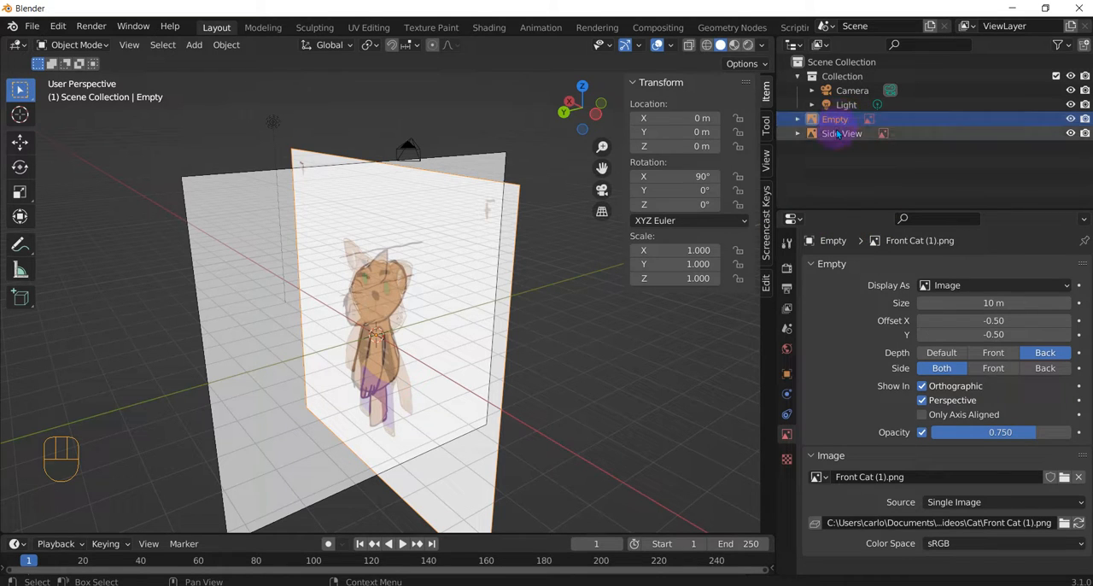
double_click(842, 122)
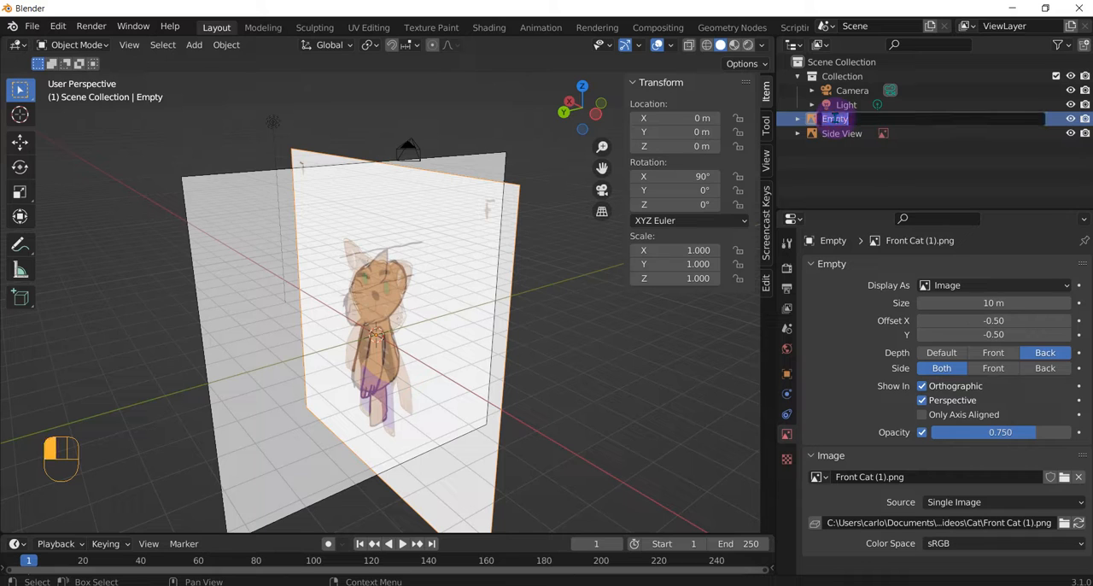
type("Front View")
left_click(813, 197)
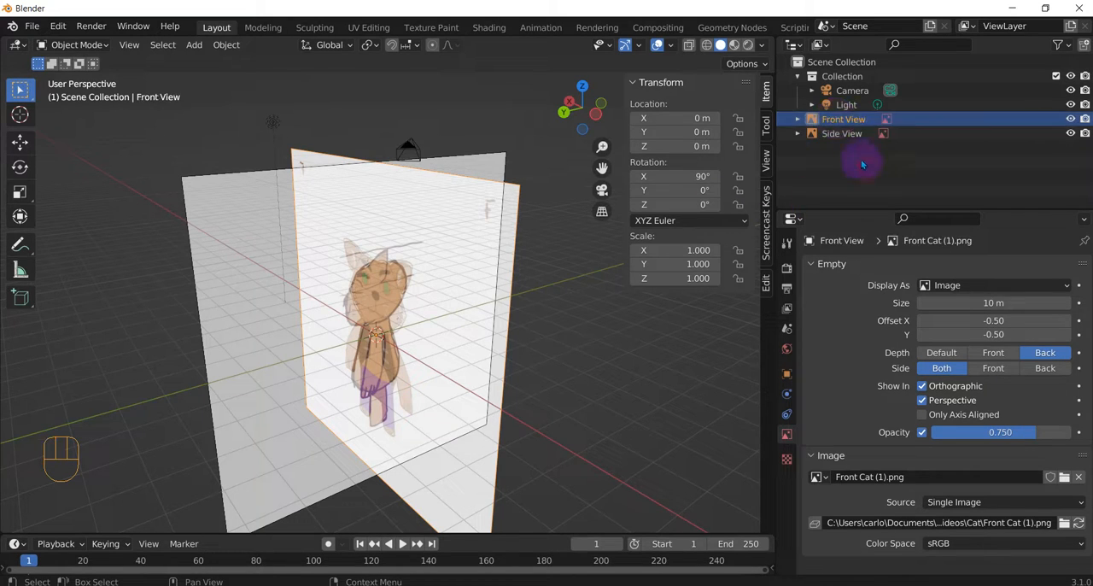
Step: Create a new collection inside the existing Collection and name it Head
left_click(837, 77)
right_click(840, 77)
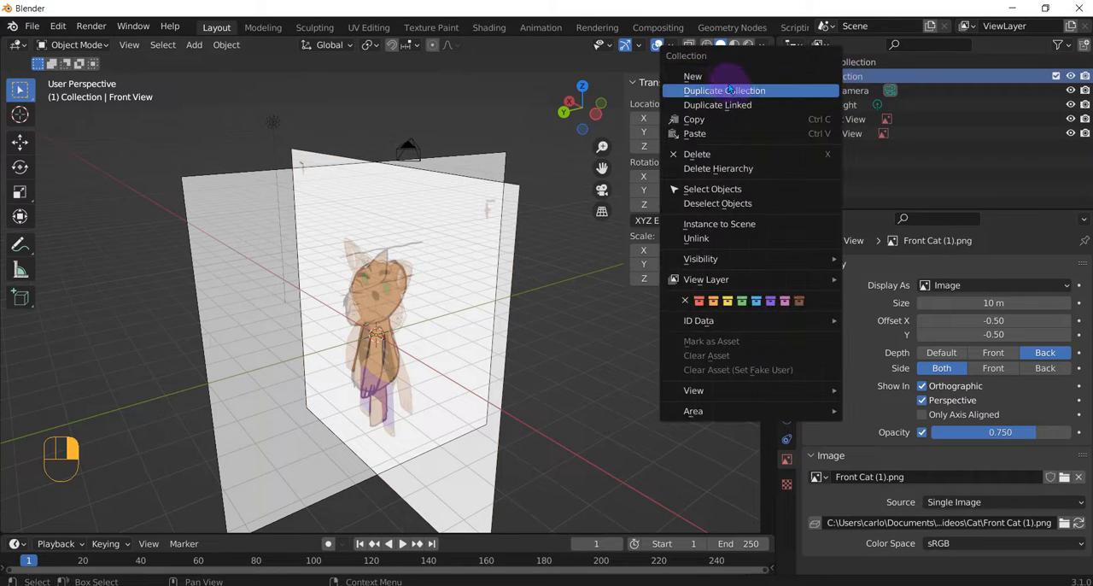
left_click(700, 76)
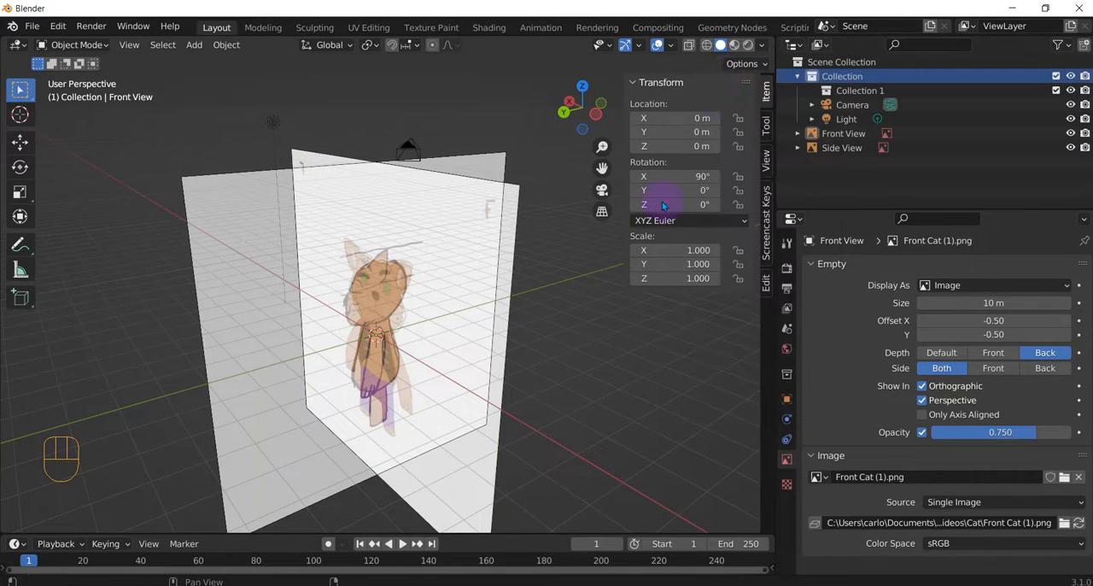
double_click(859, 90)
type("He")
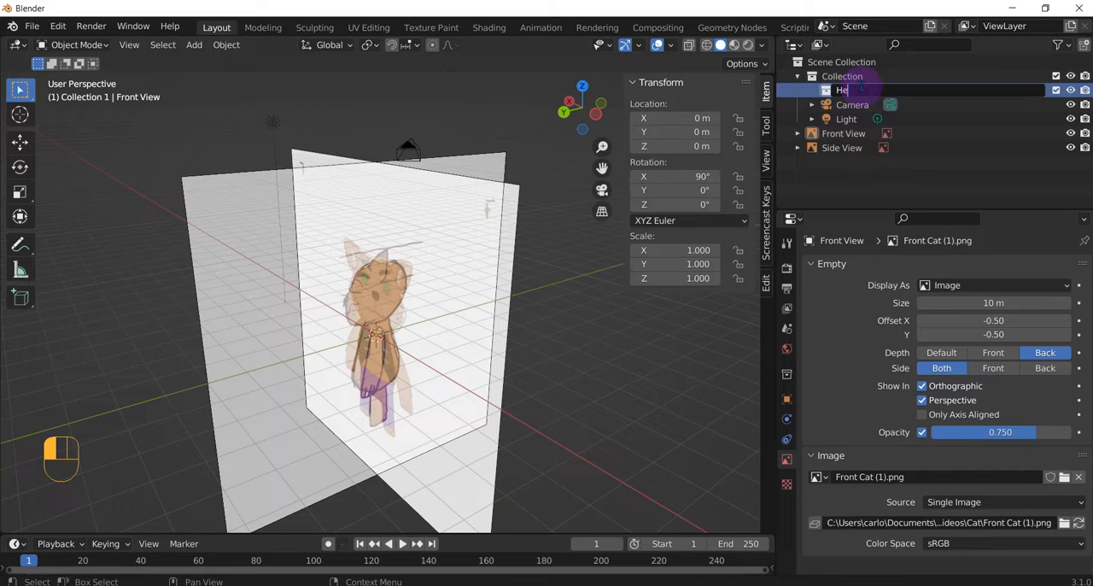
type("ad")
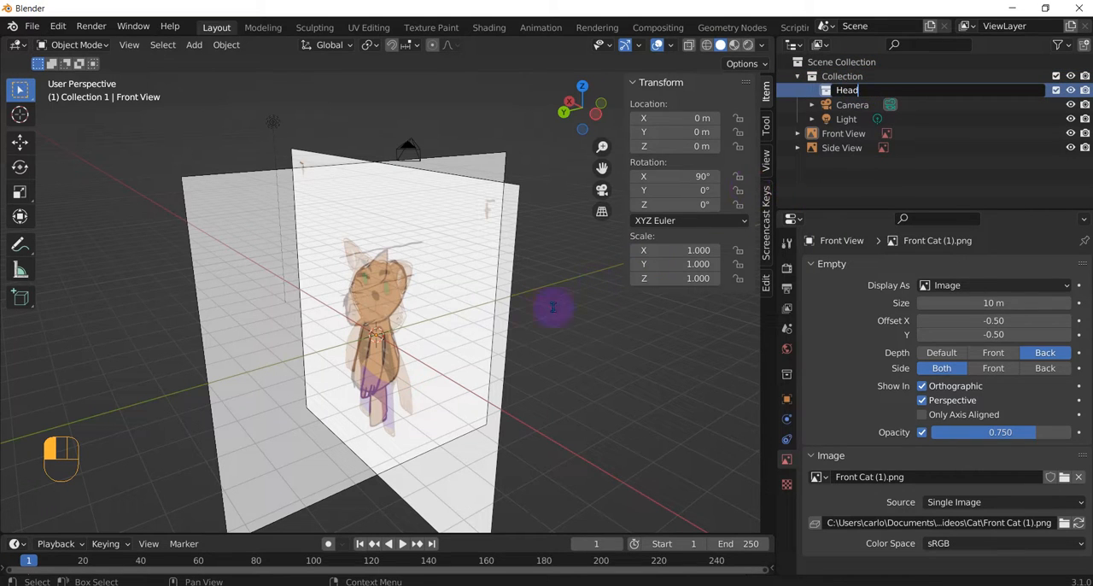
key("Return")
Step: Hide the Side View reference image in the viewport and switch to the front orthographic view of the cat
left_click(822, 133)
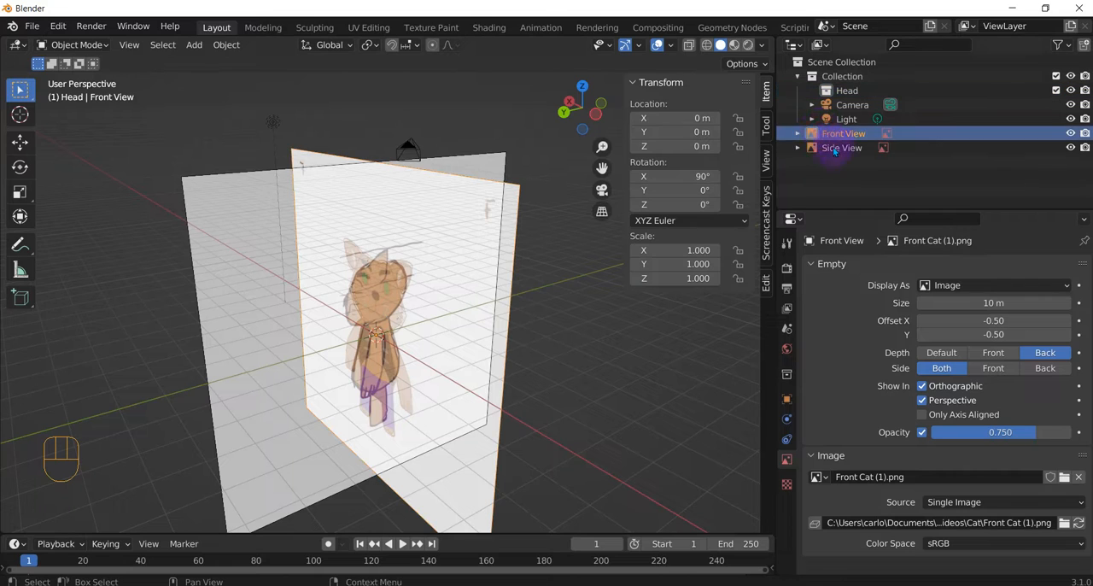
left_click(834, 149)
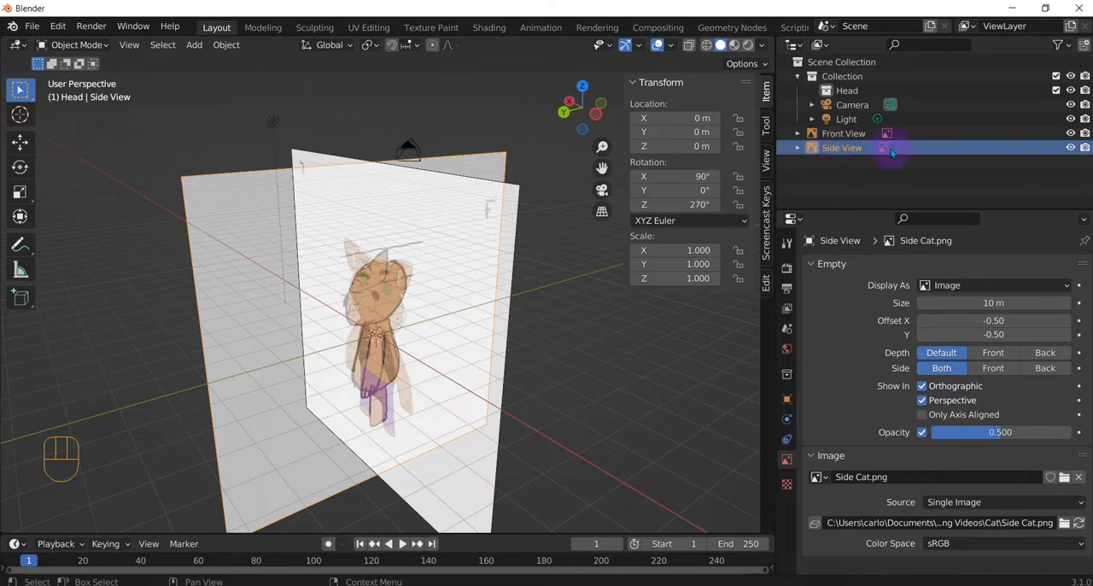
left_click(1071, 148)
middle_click_drag(483, 289, 529, 285)
key("KP_1")
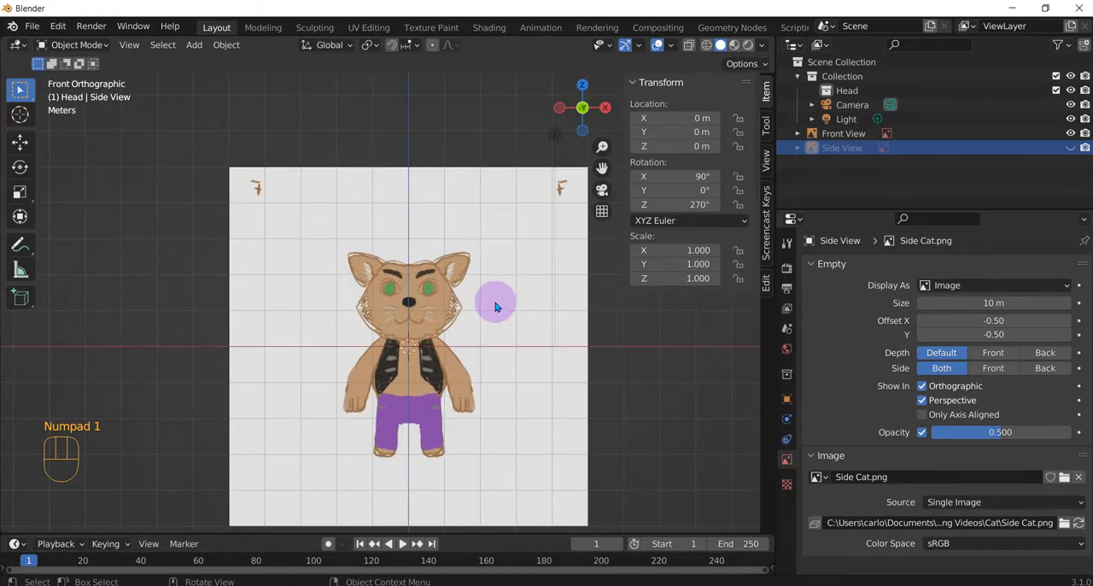
scroll(430, 343, "up", 3)
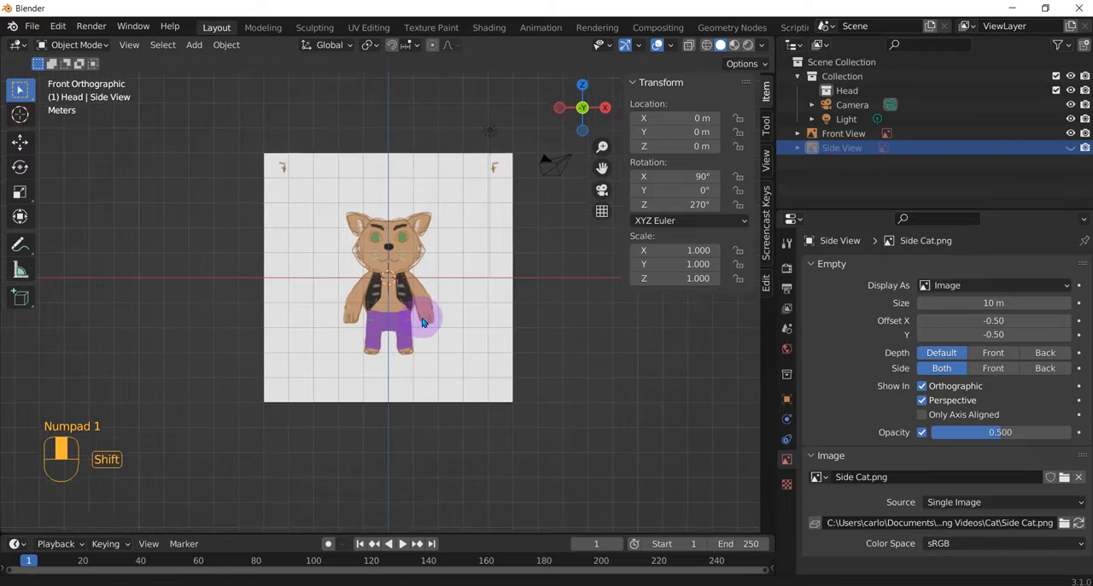
scroll(432, 291, "up", 1)
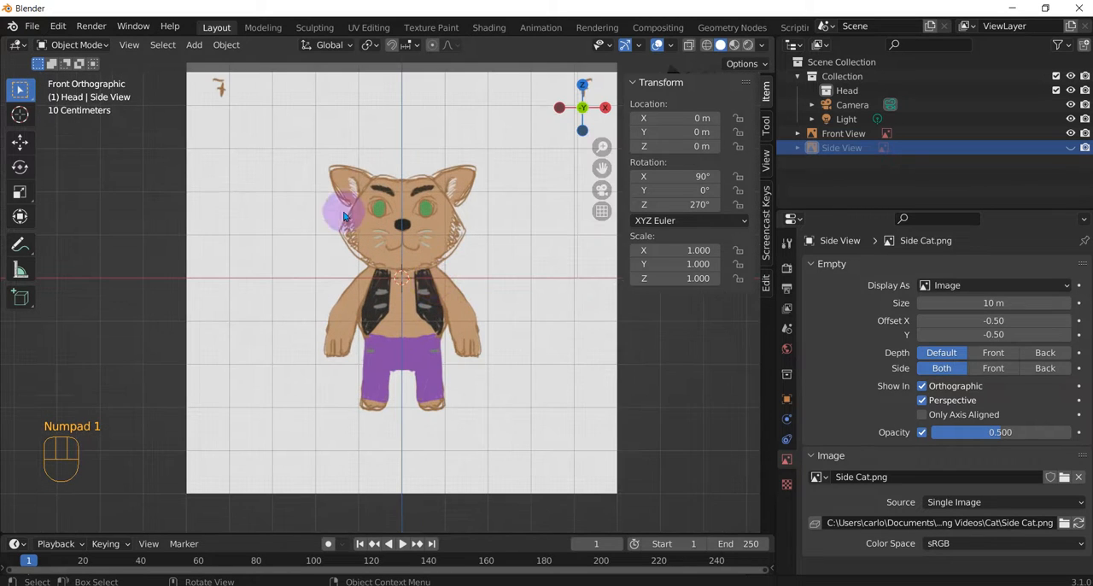
Step: Add a Round Cube mesh at the world origin inside the Head collection
key("shift+a")
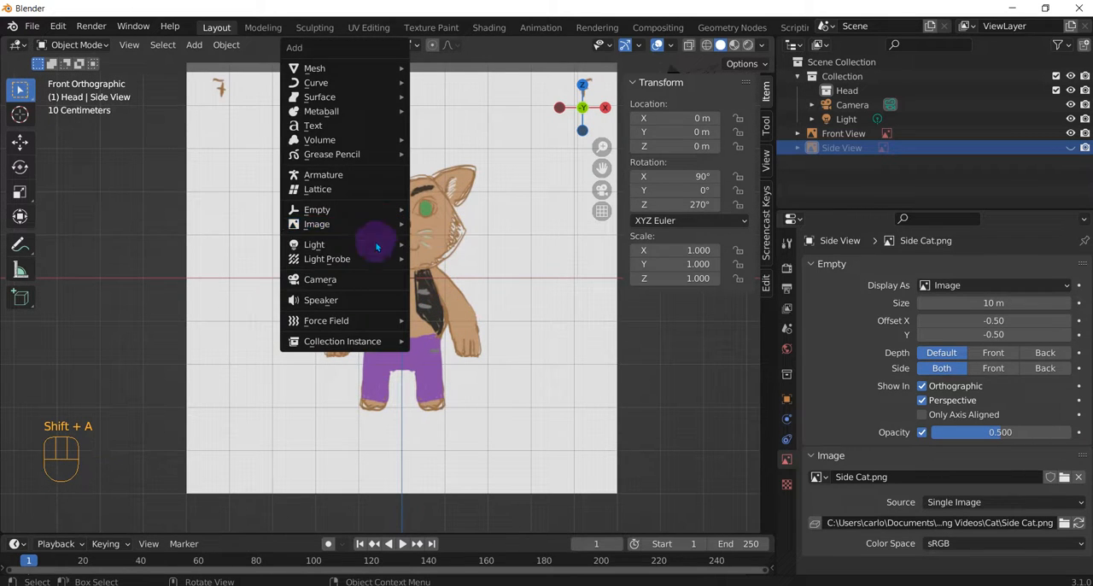
mouse_move(376, 68)
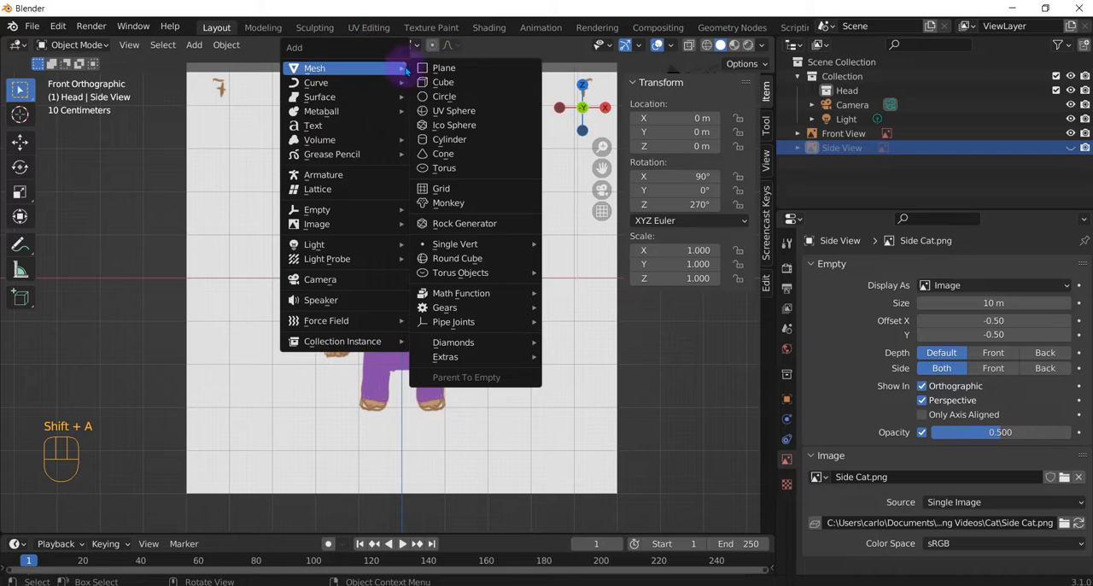
left_click(462, 261)
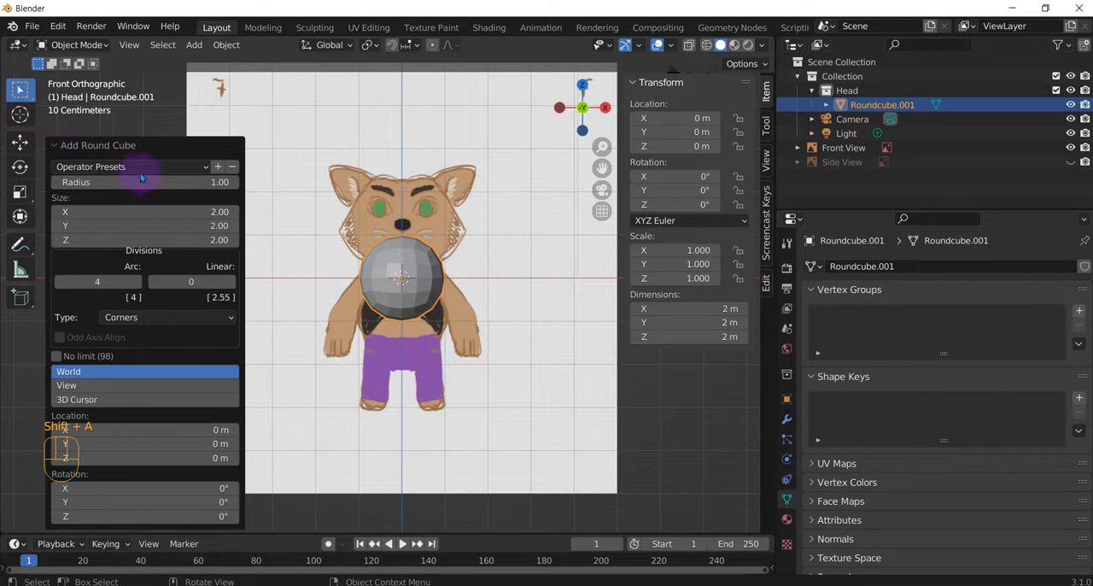
left_click(55, 147)
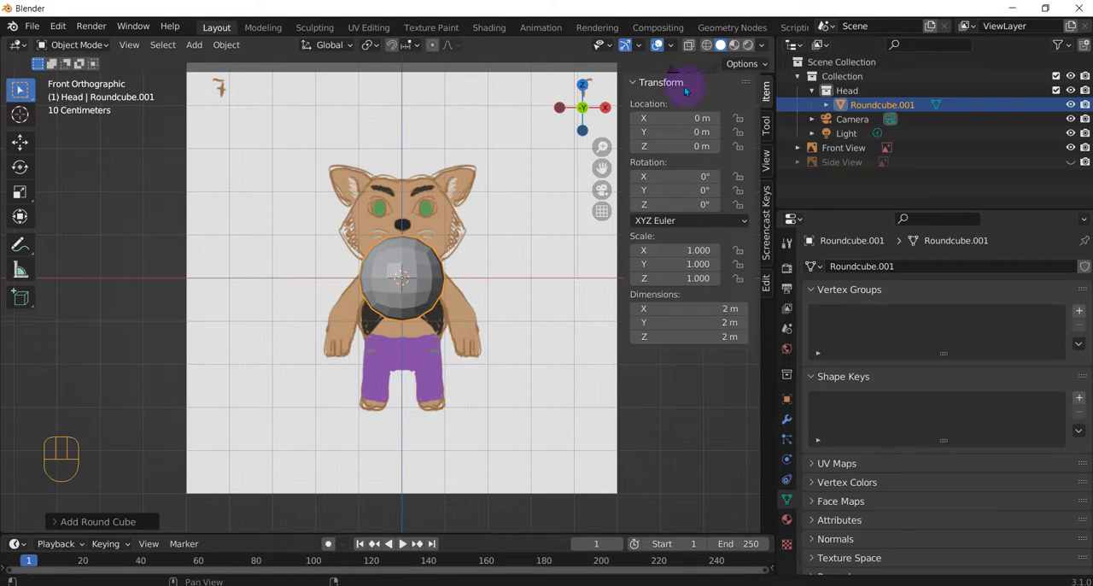
Step: Examine the Auto Mirror options and the modifier settings for the round cube
left_click(649, 83)
left_click(766, 283)
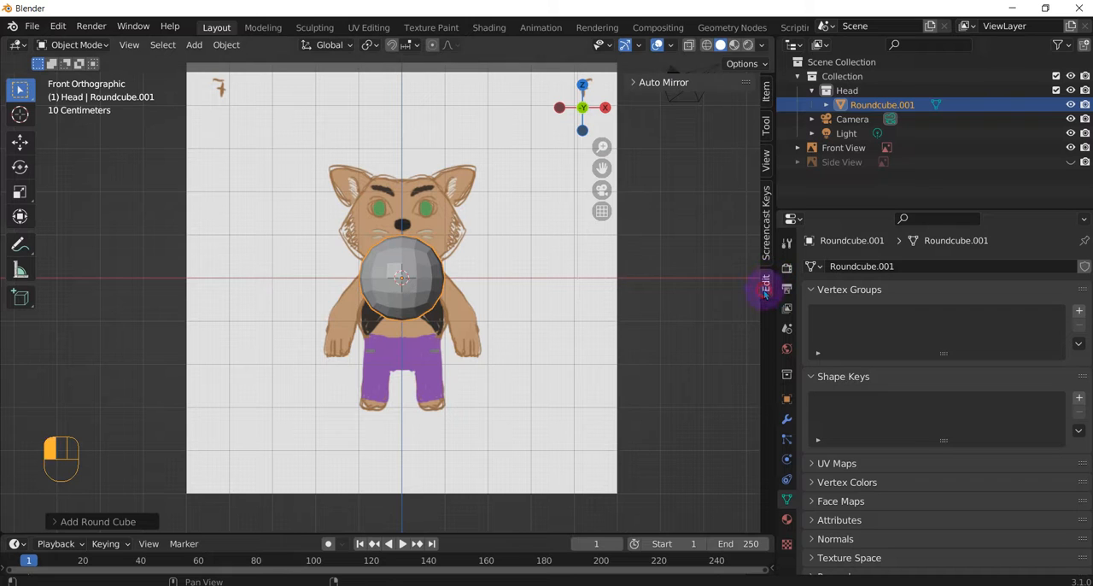
left_click(637, 83)
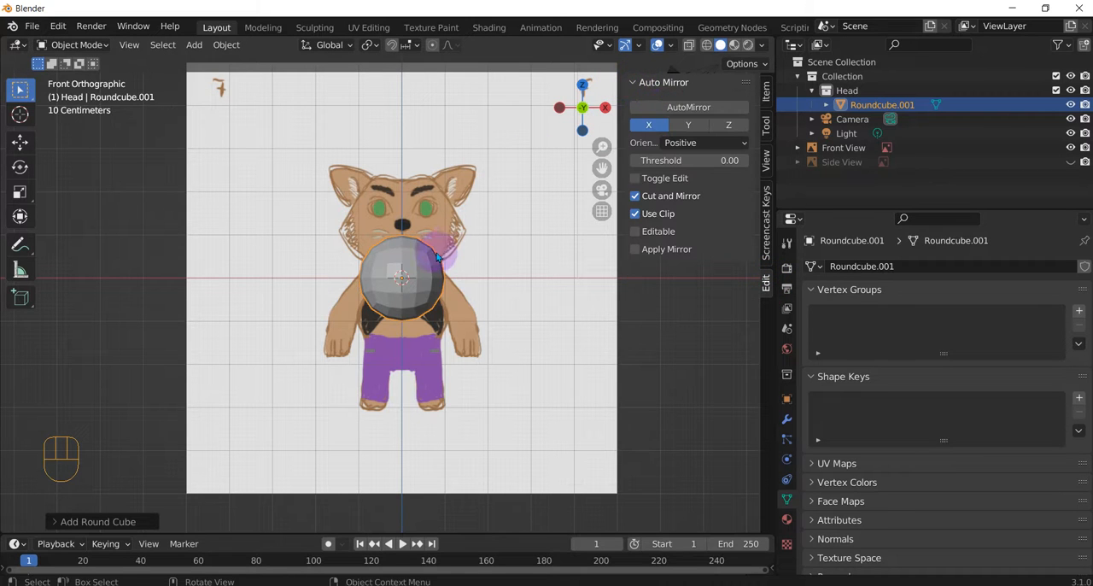
scroll(420, 220, "up", 3)
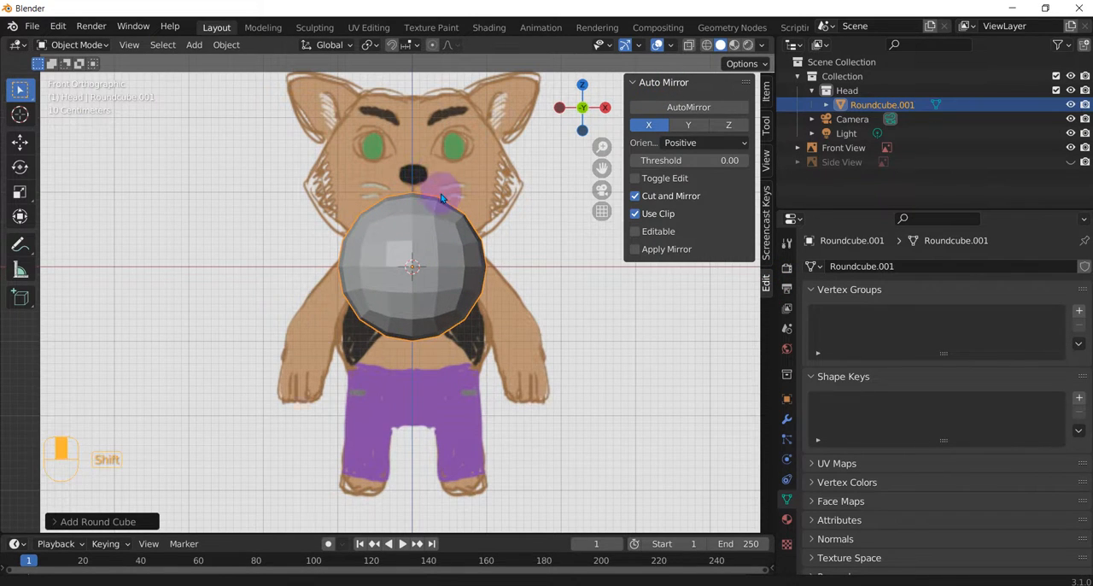
middle_click_drag(441, 192, 441, 314, "shift")
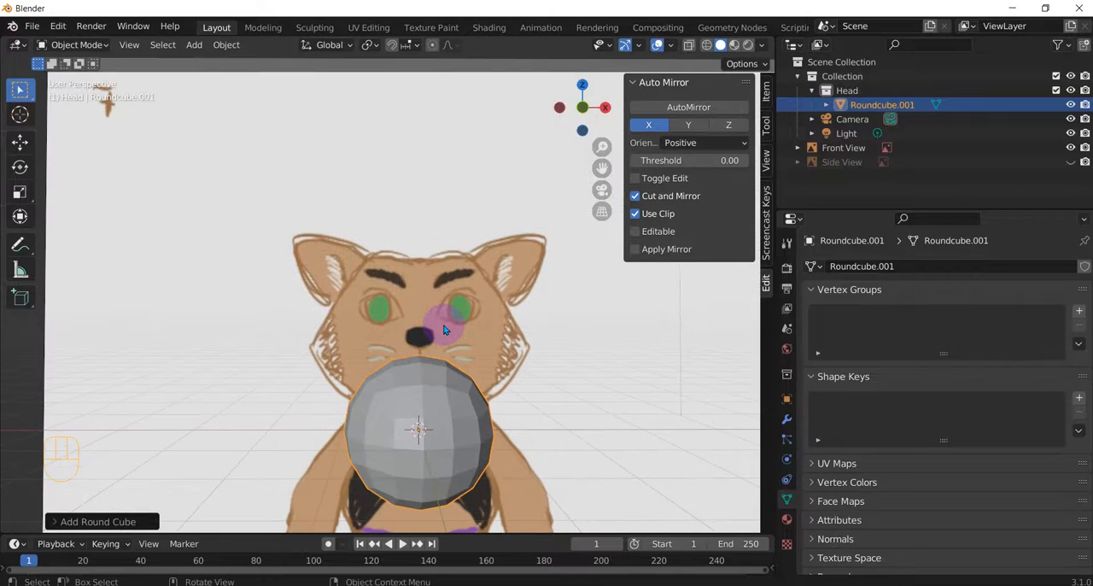
key("KP_3")
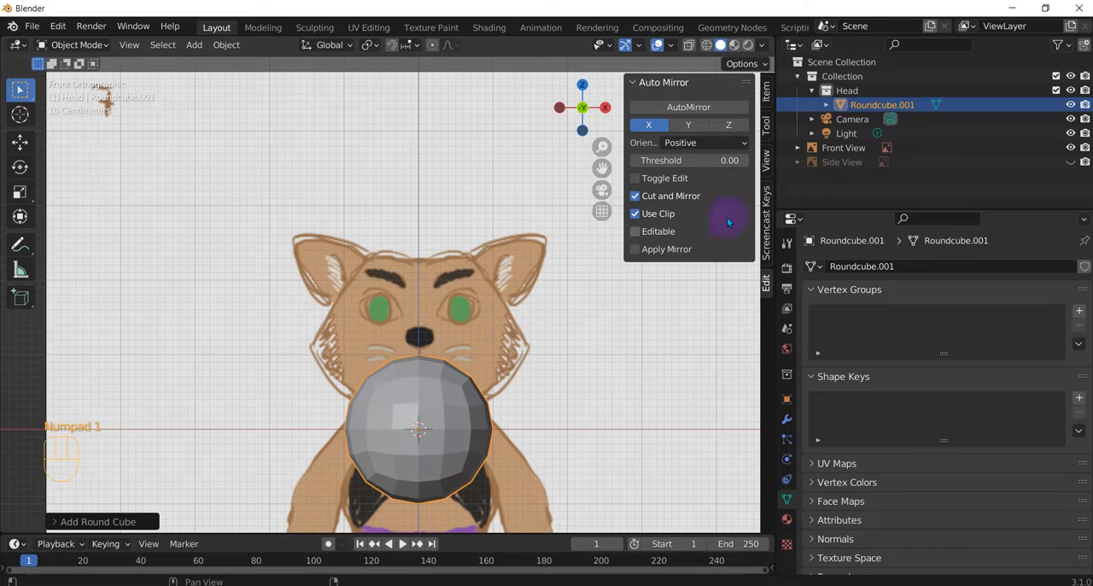
left_click(634, 82)
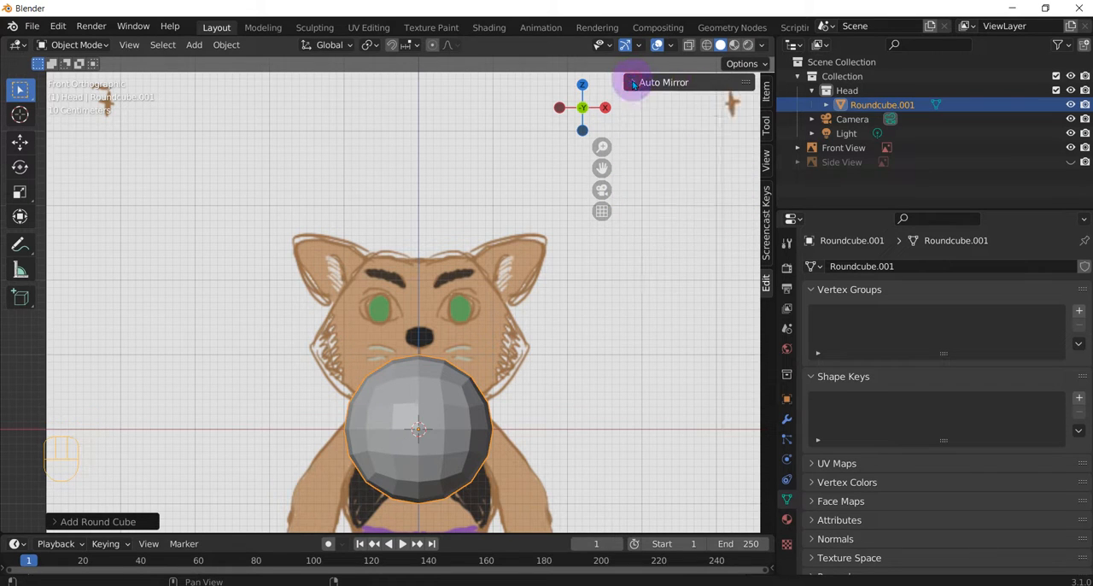
left_click(786, 420)
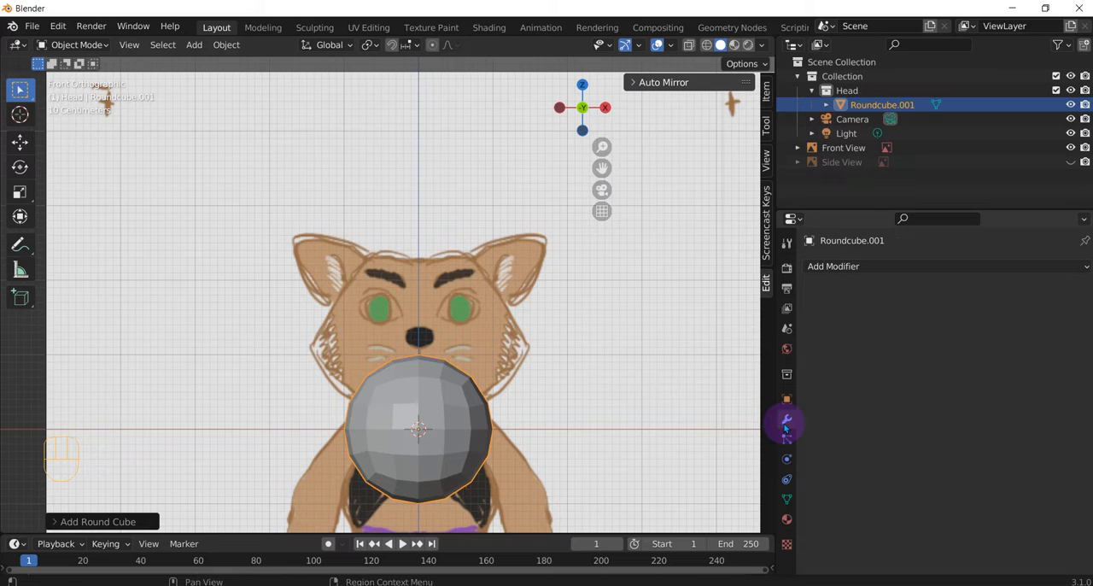
Step: Delete the faces of the round cube's positive-X half in Edit Mode, using face selection with X-ray enabled
left_click(462, 416)
left_click(462, 416)
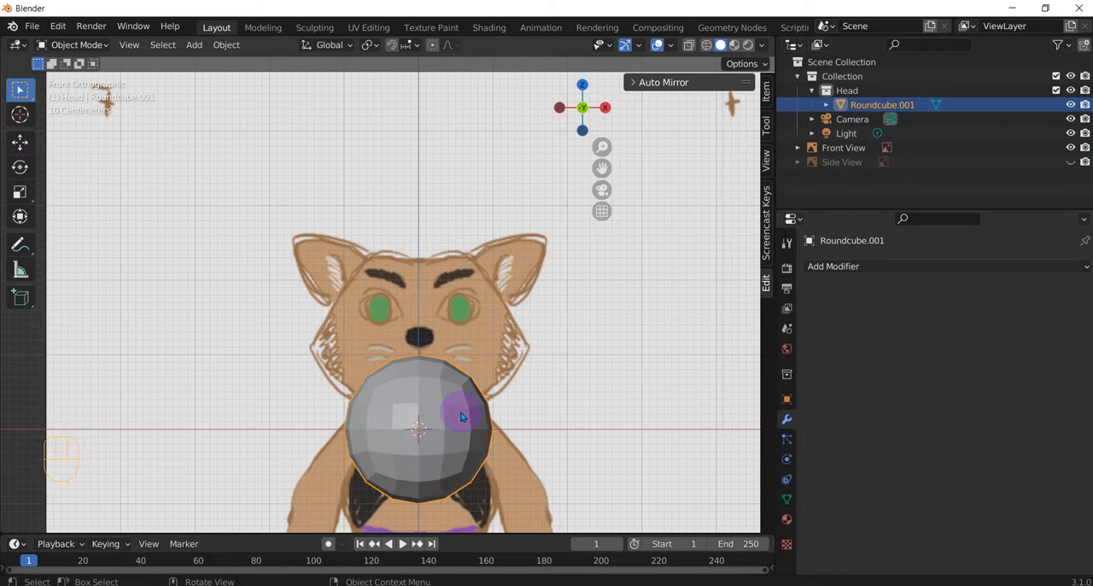
key("Tab")
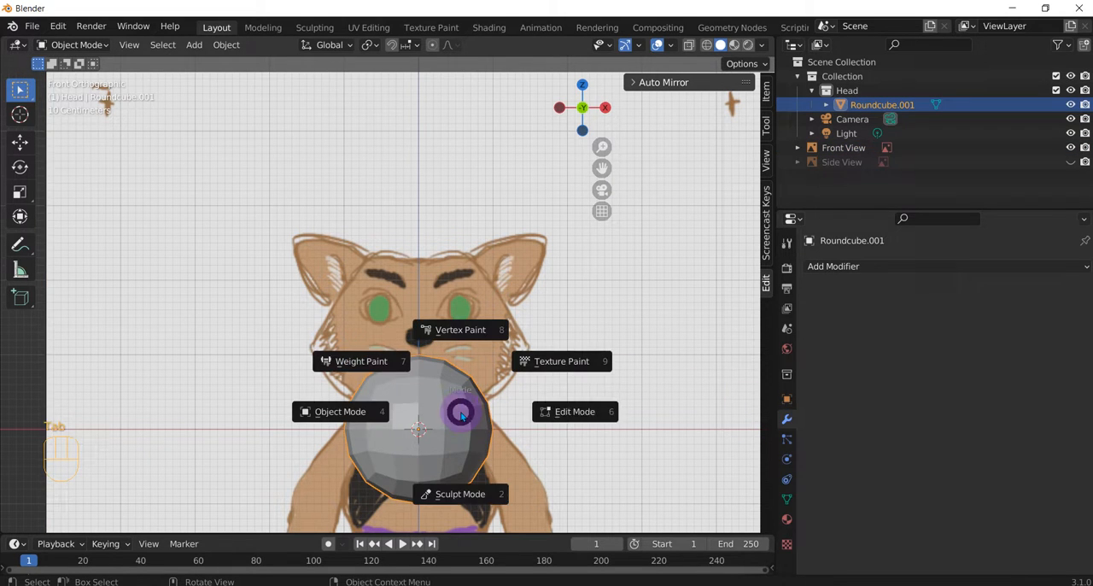
left_click(580, 407)
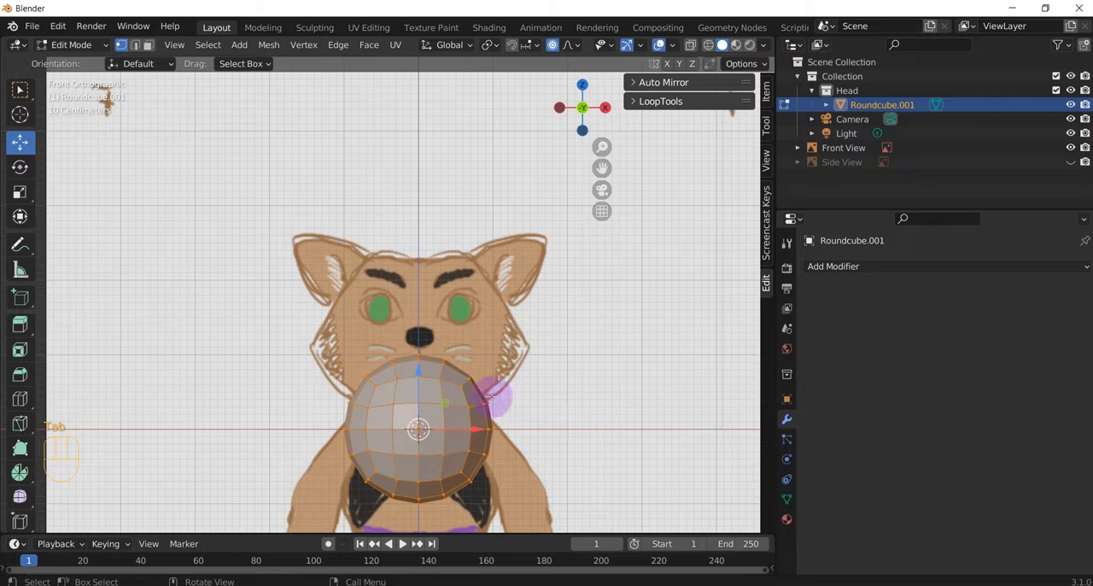
left_click(147, 46)
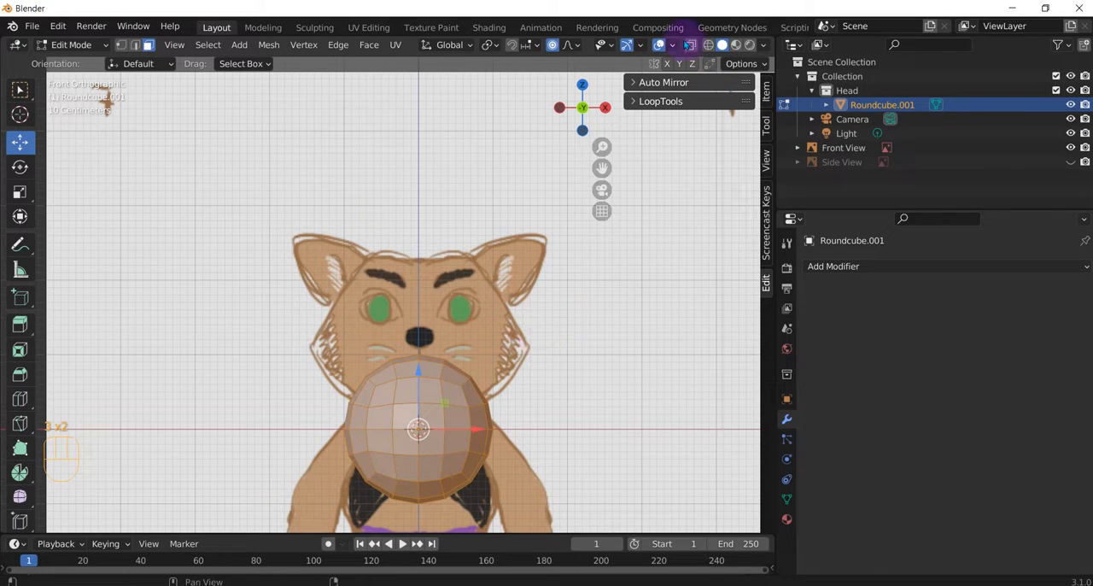
key("a")
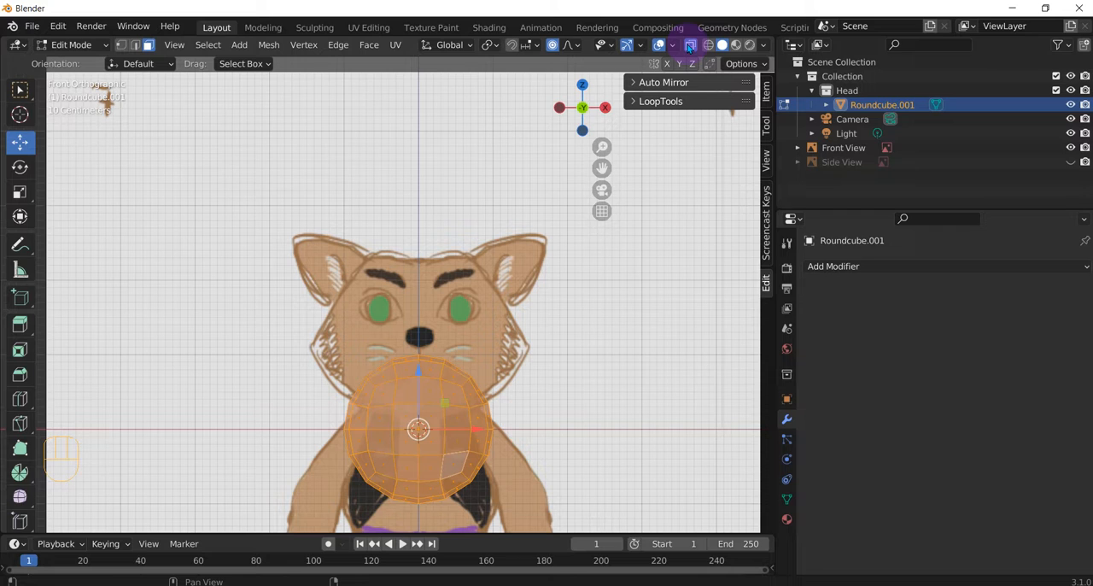
left_click_drag(543, 309, 421, 533)
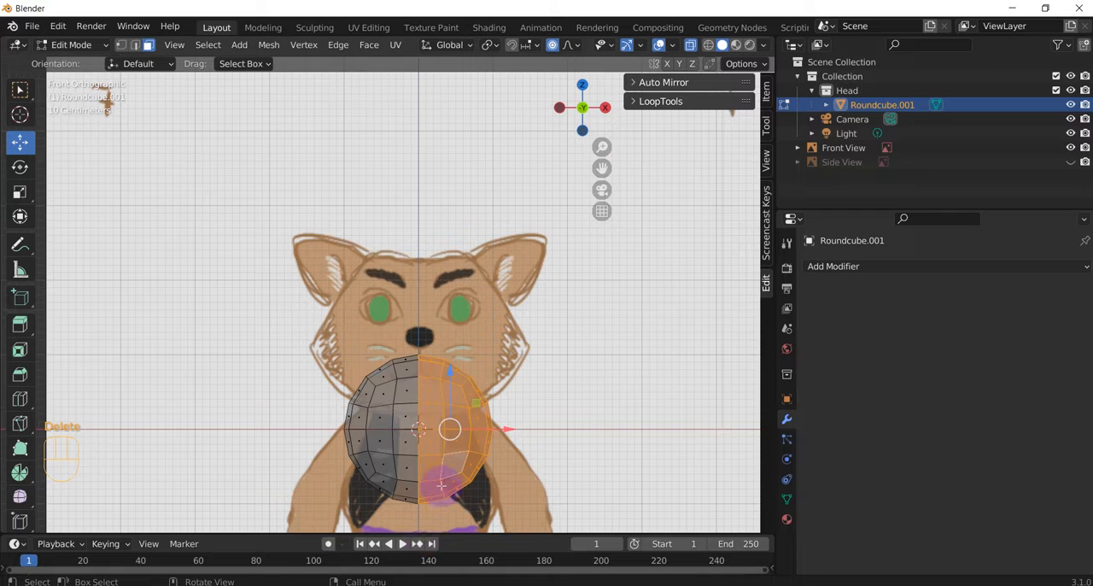
key("Delete")
left_click(392, 439)
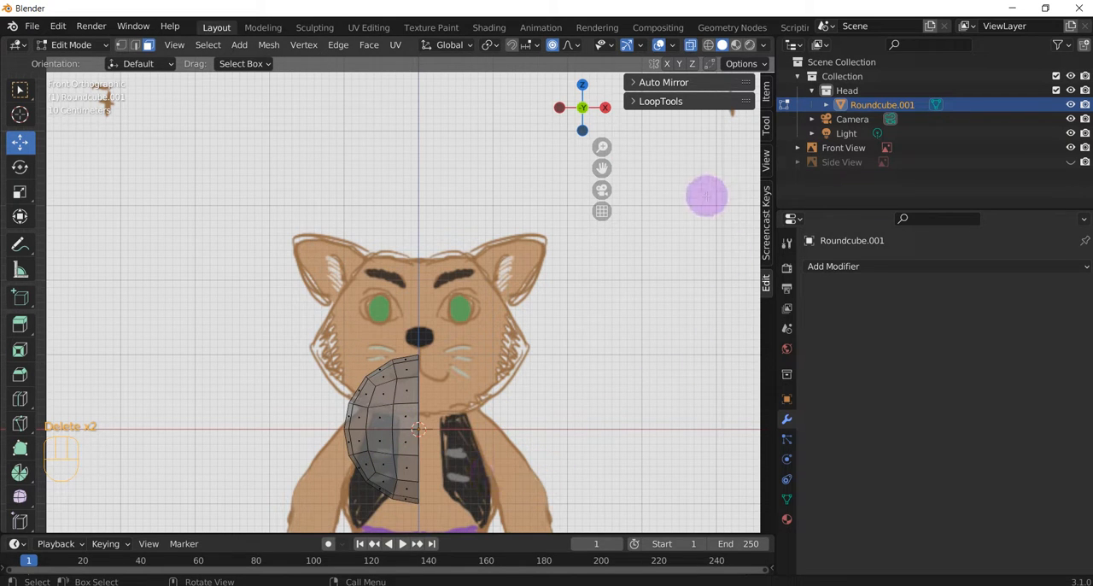
Step: Return to Object Mode and add a Mirror modifier on the X axis to the halved round cube
key("Tab")
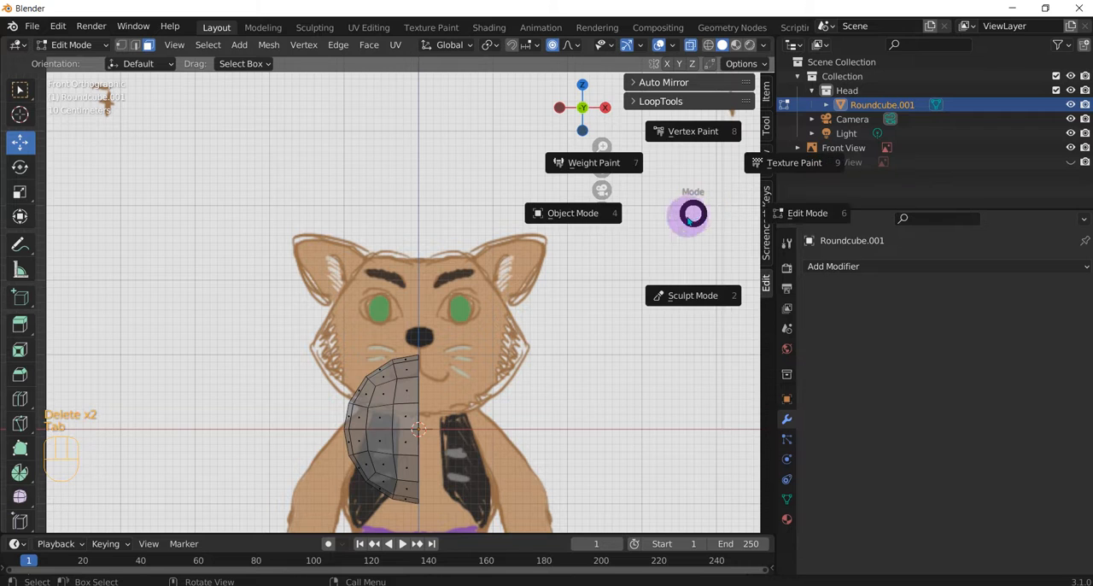
left_click(626, 224)
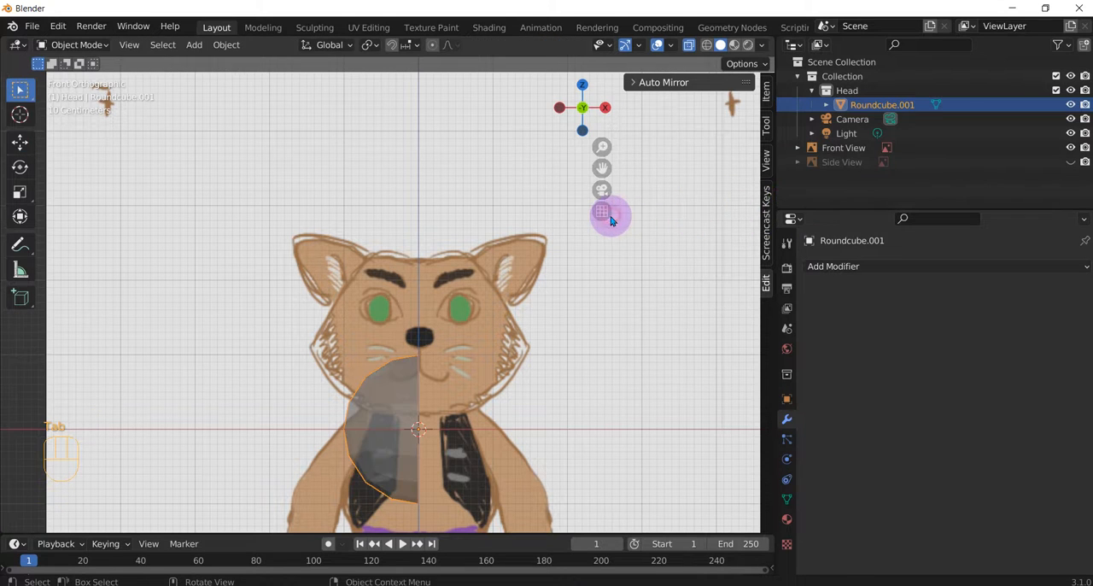
left_click(880, 270)
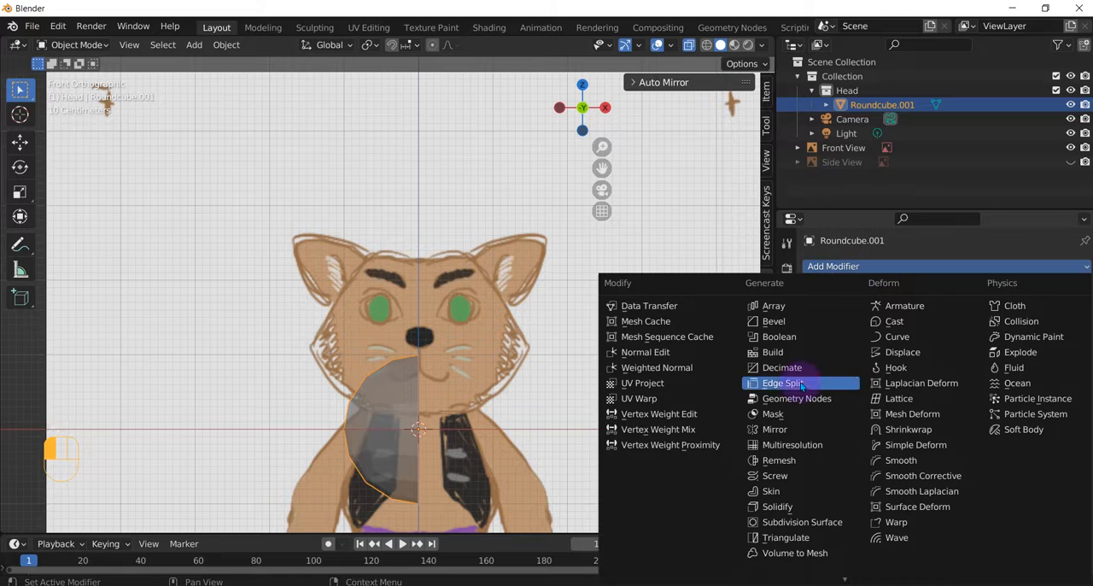
left_click(773, 428)
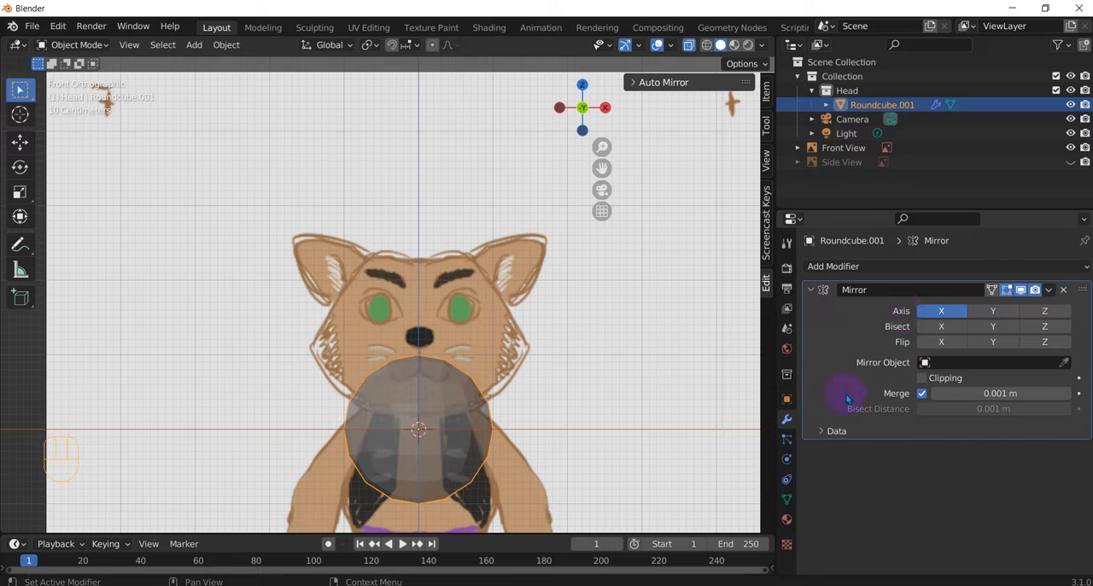
Step: In Edit Mode, select the whole half round cube and move it straight up along Z over the cat's face
key("Tab")
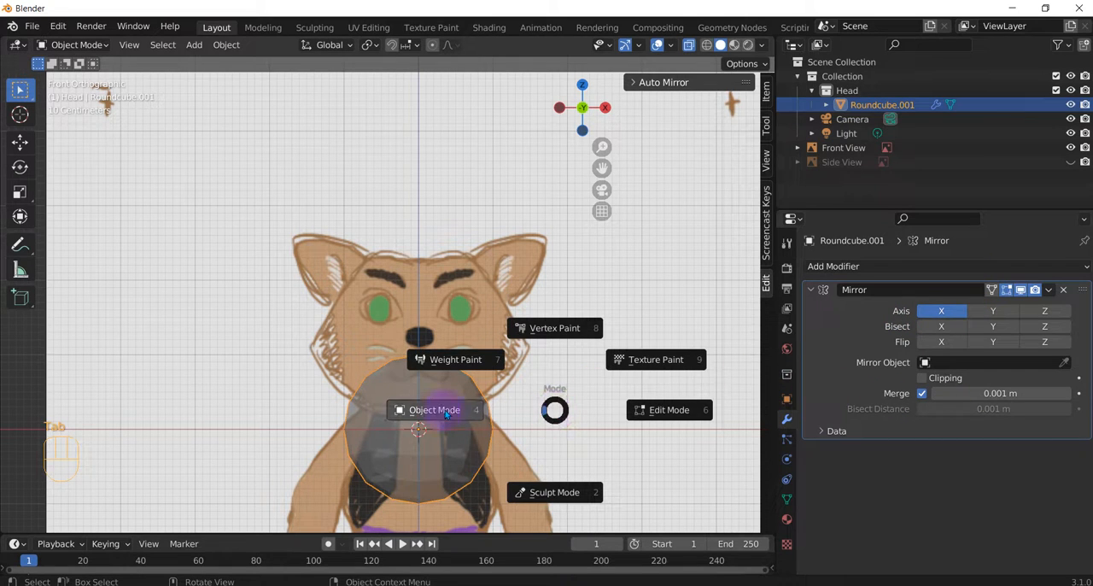
left_click(667, 410)
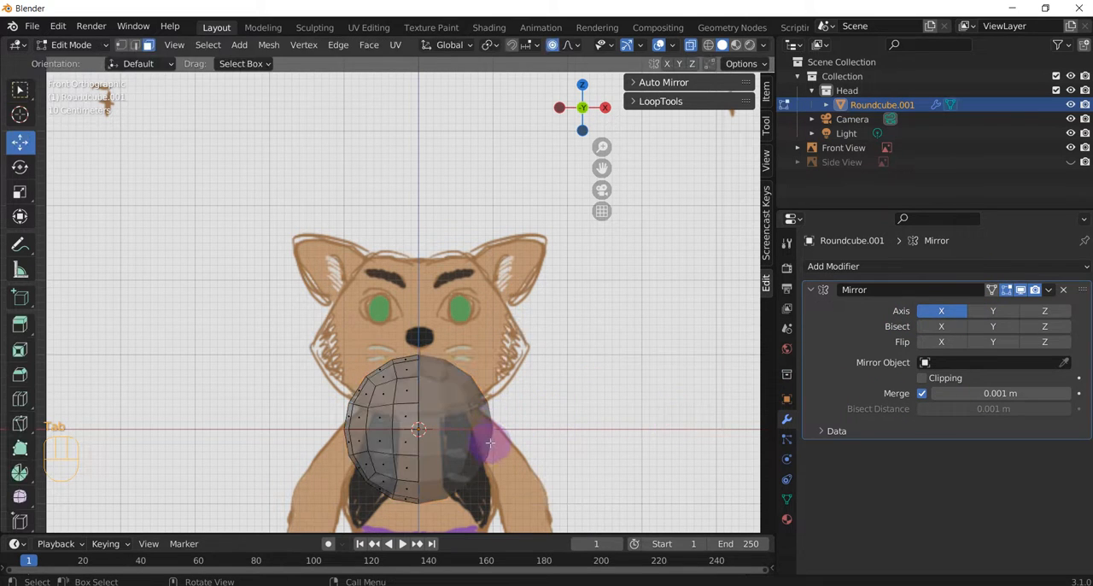
middle_click_drag(495, 408, 497, 324, "shift")
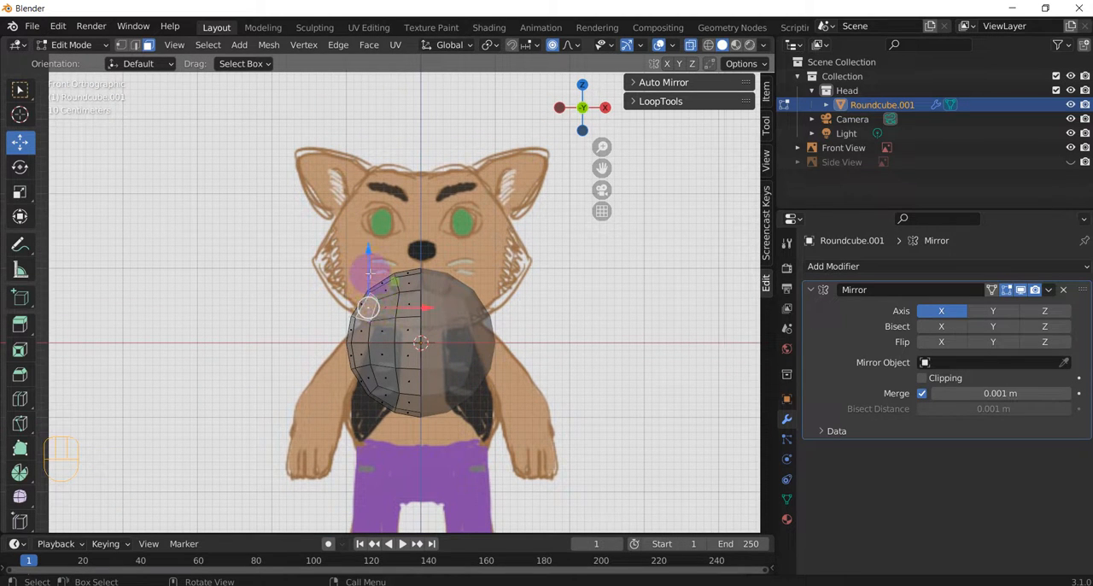
left_click_drag(376, 299, 378, 276)
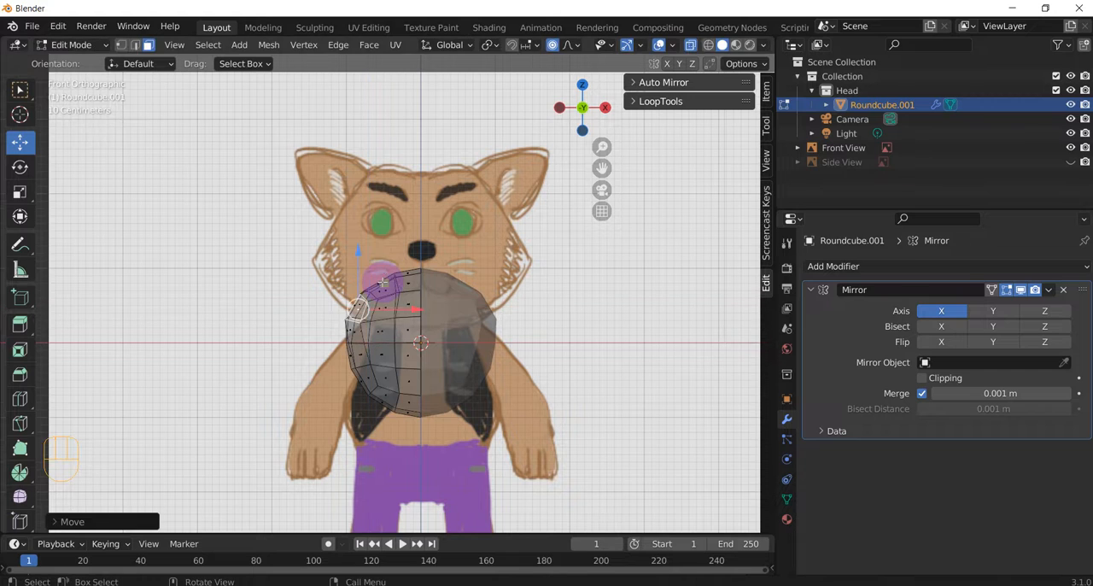
key("ctrl+z")
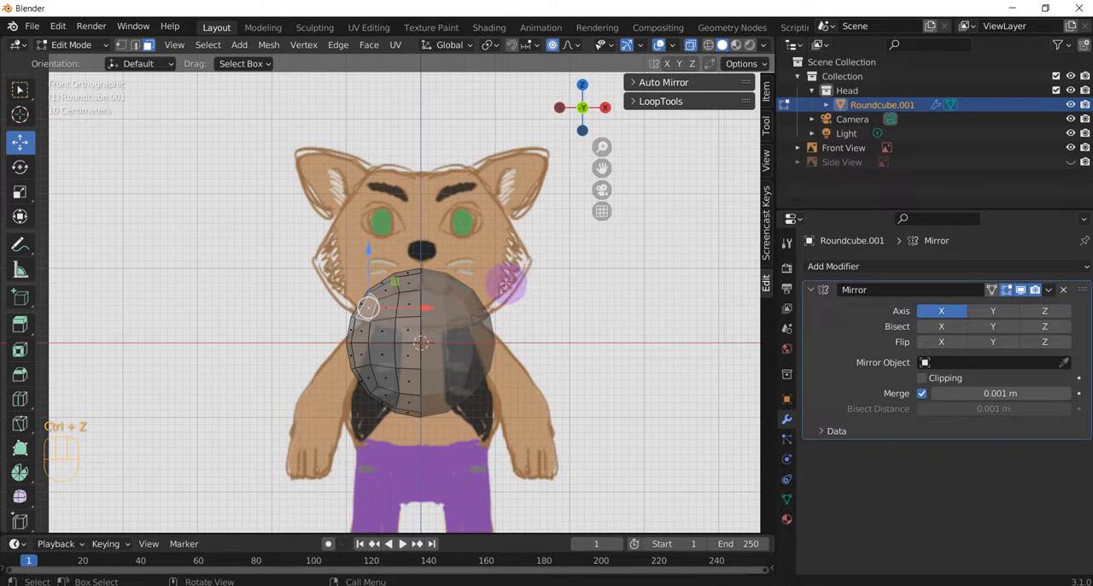
mouse_move(312, 229)
left_mouse_down()
mouse_move(372, 408)
mouse_move(540, 468)
left_mouse_up()
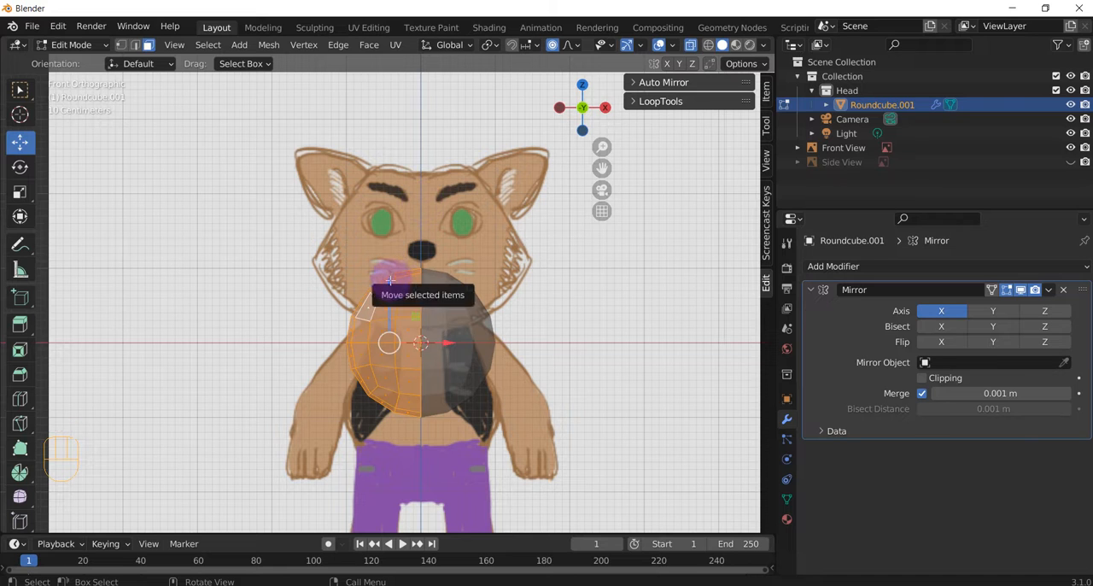
left_click_drag(388, 285, 388, 188)
middle_click_drag(545, 219, 569, 319, "shift")
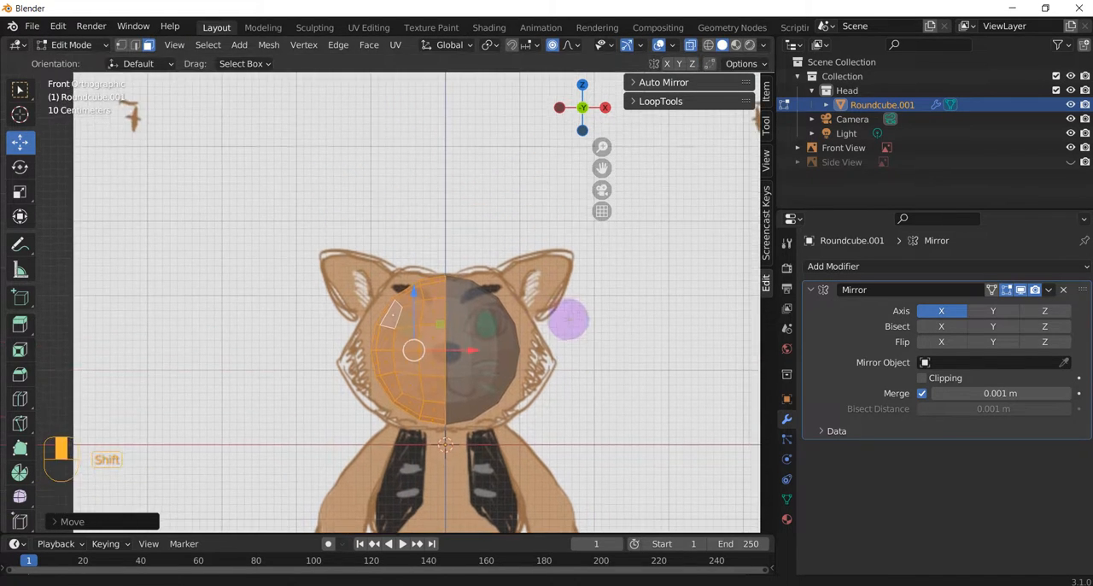
scroll(433, 301, "up", 2)
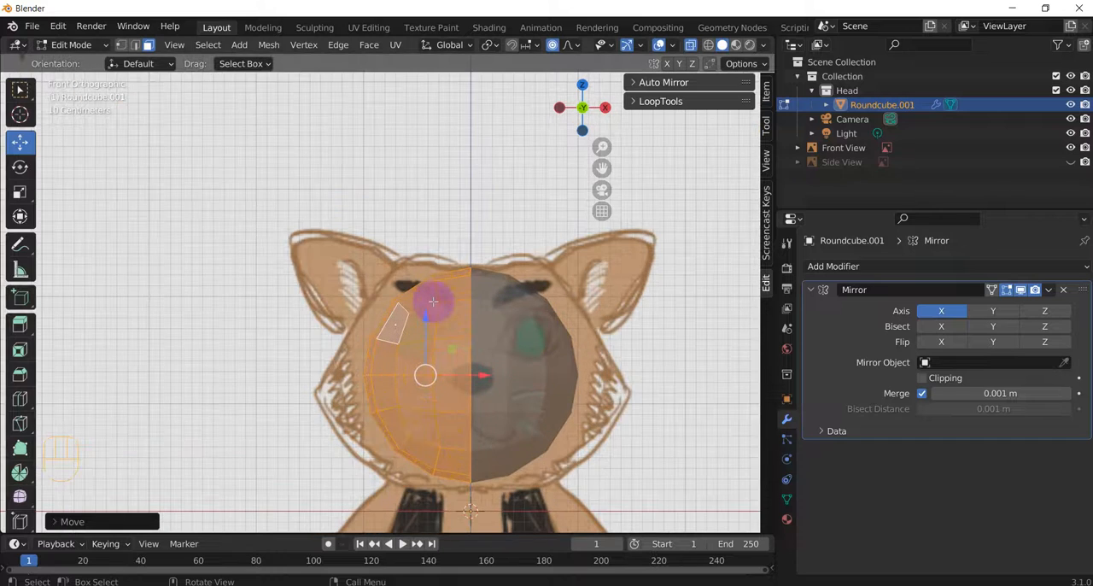
Step: Switch mesh selection to vertices and make Select Box the active tool, with proportional editing enabled
left_click(120, 45)
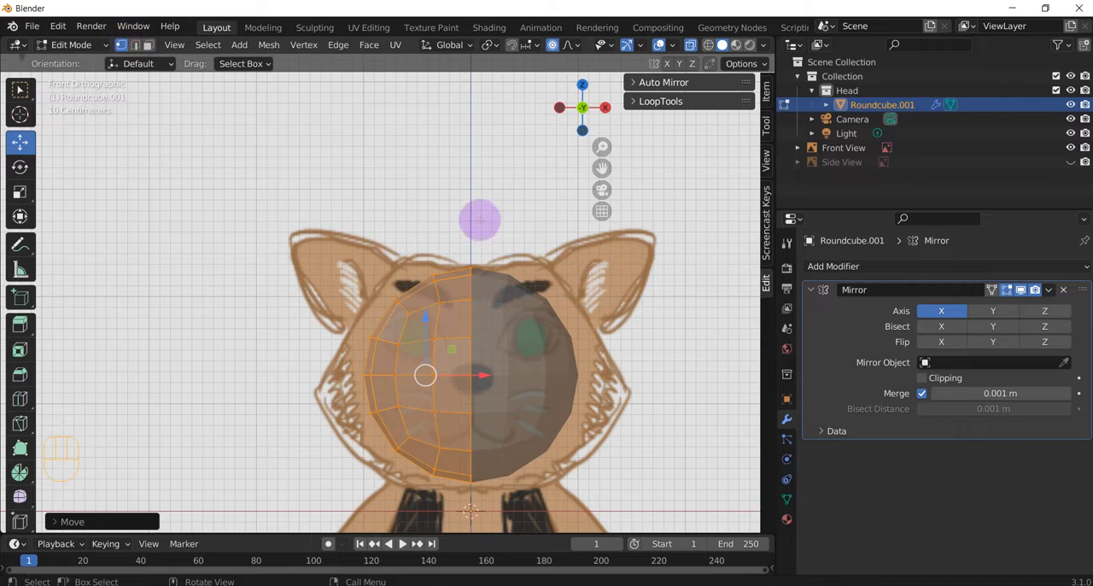
middle_click_drag(512, 317, 462, 245, "shift")
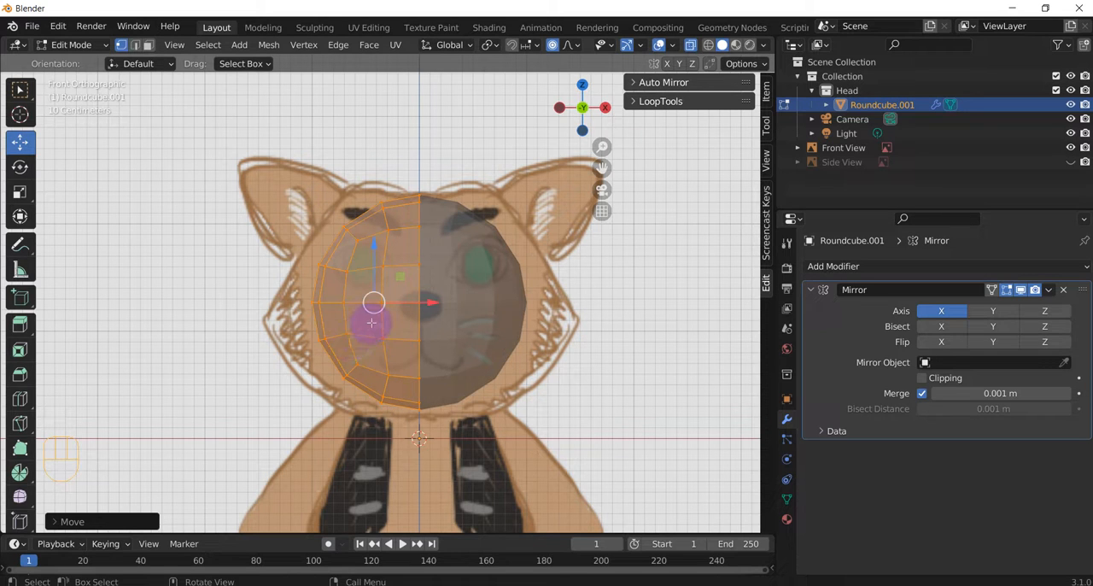
left_click(19, 399)
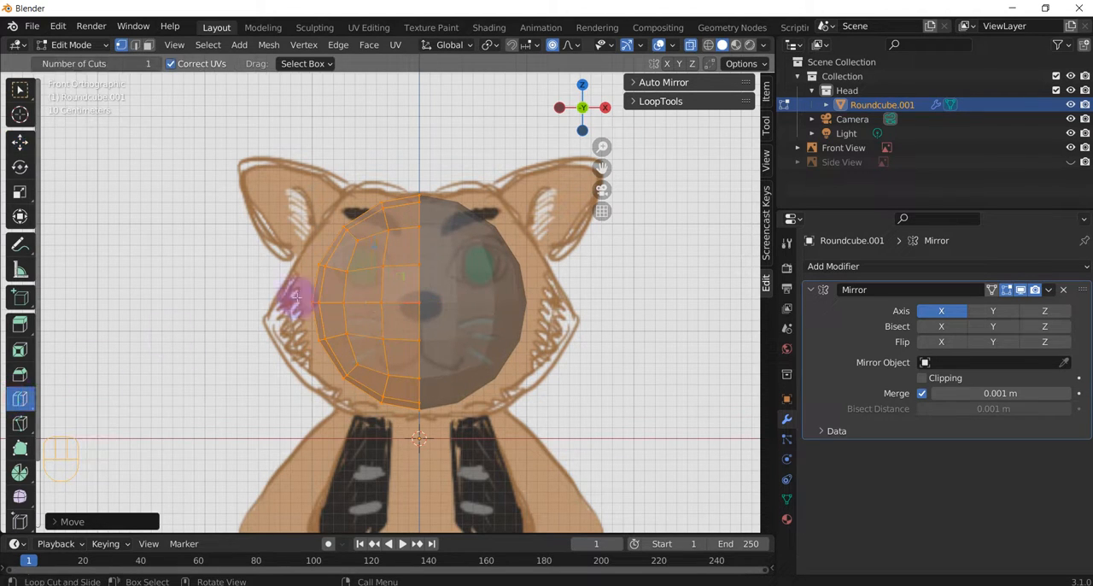
right_click(378, 269)
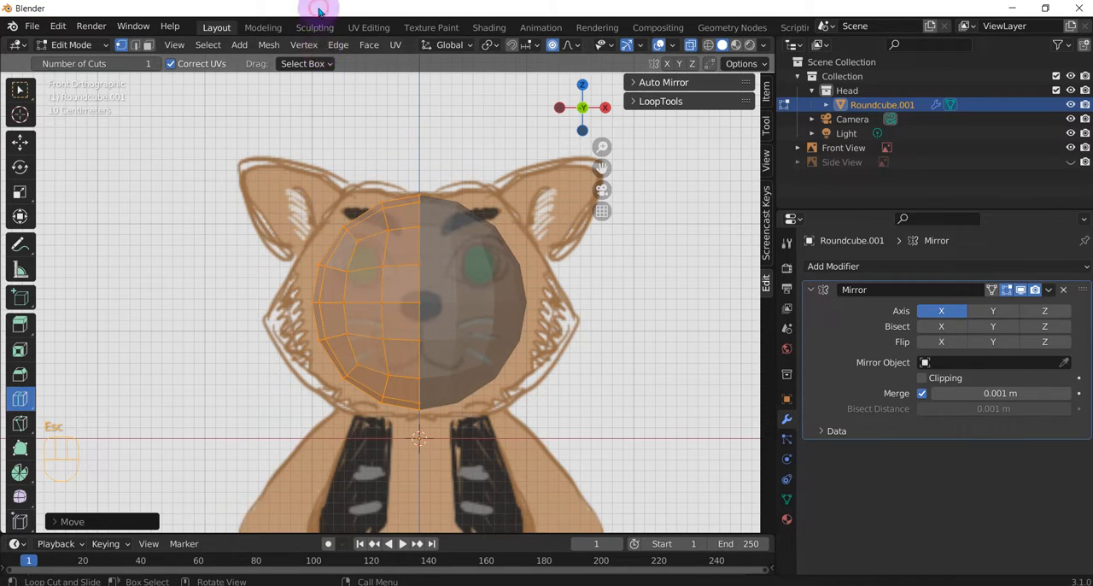
left_click(405, 301)
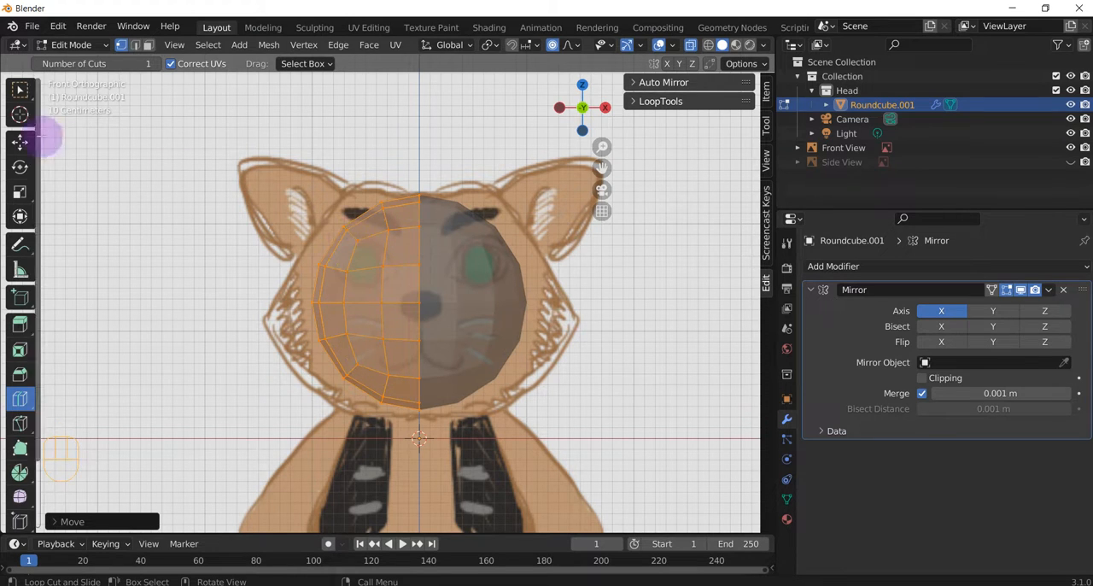
left_click(20, 90)
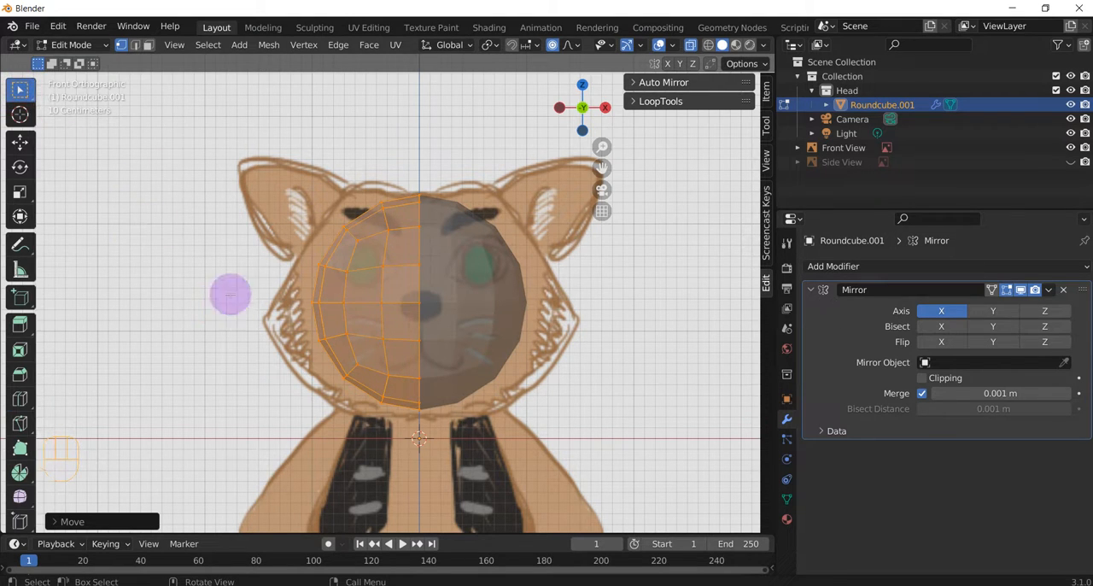
left_click(553, 46)
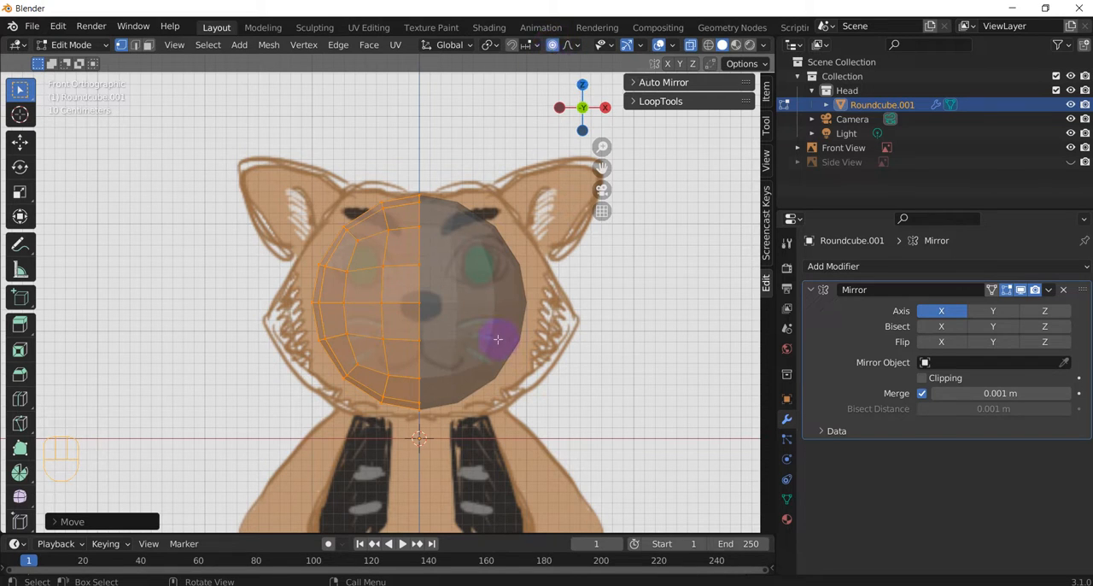
key("o")
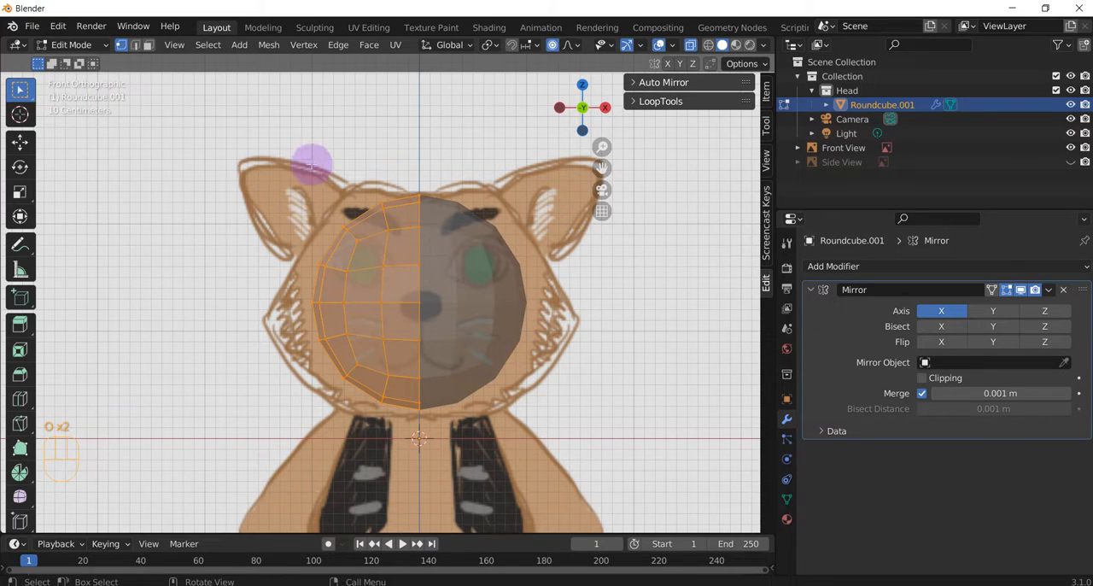
Step: Try raising the half mesh's top vertices by about 0.08 m and its upper-corner vertices by about 0.25 m with proportional editing
left_click(380, 210)
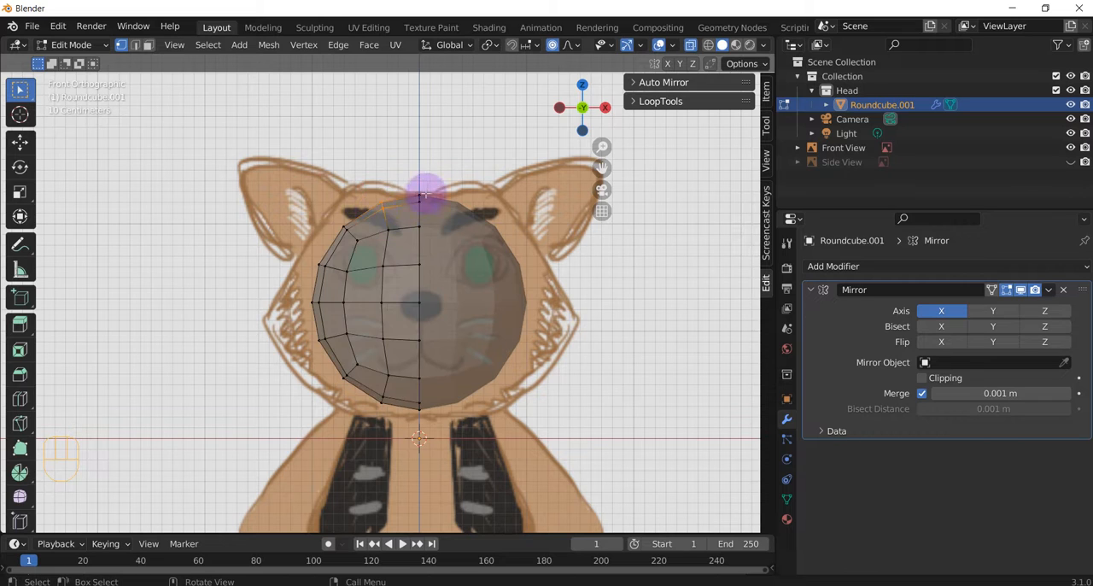
key("g")
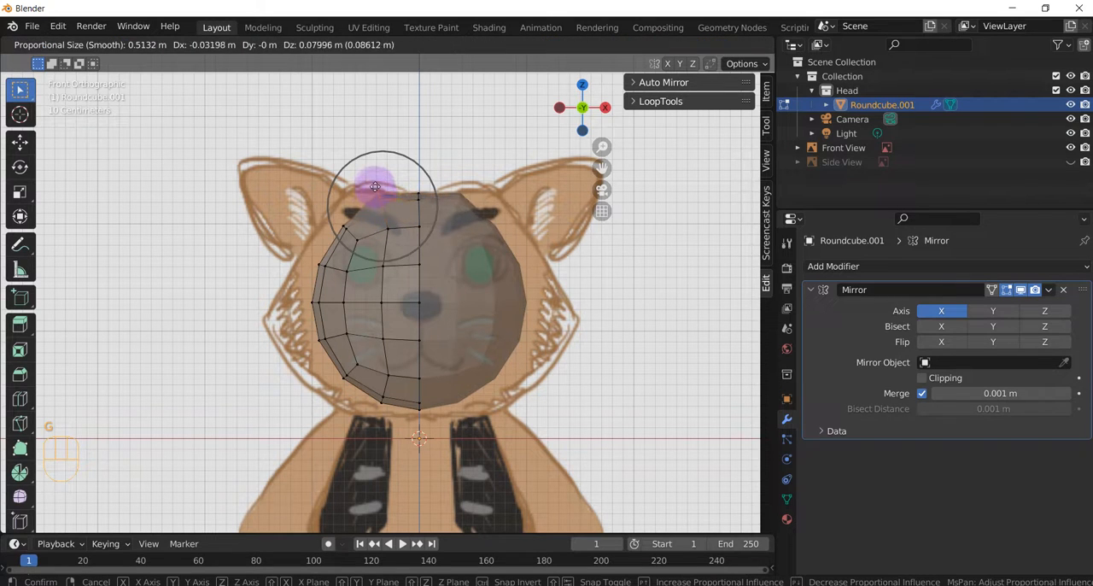
left_click(373, 185)
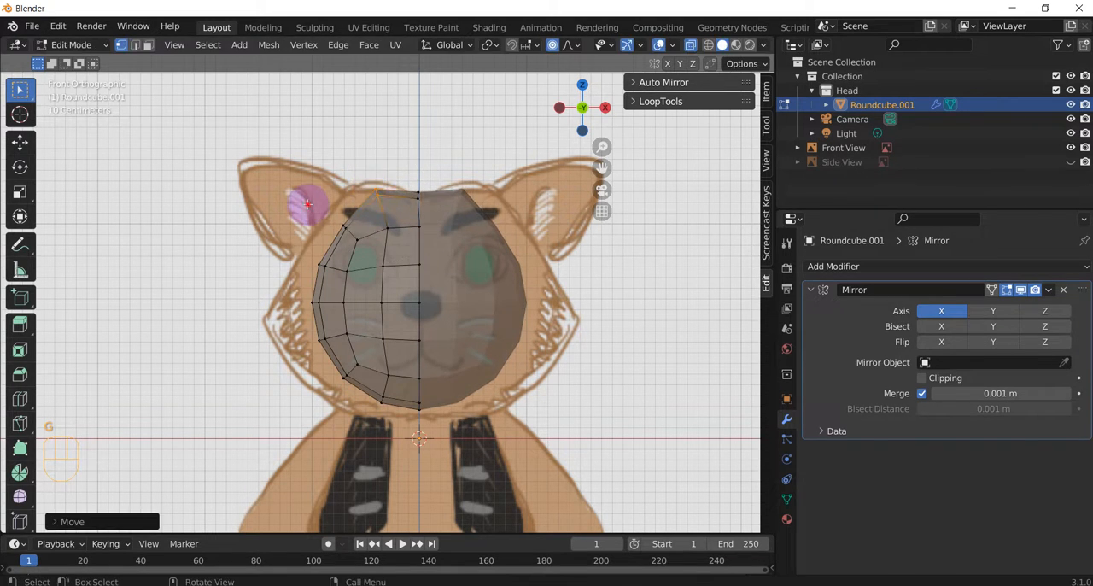
key("g")
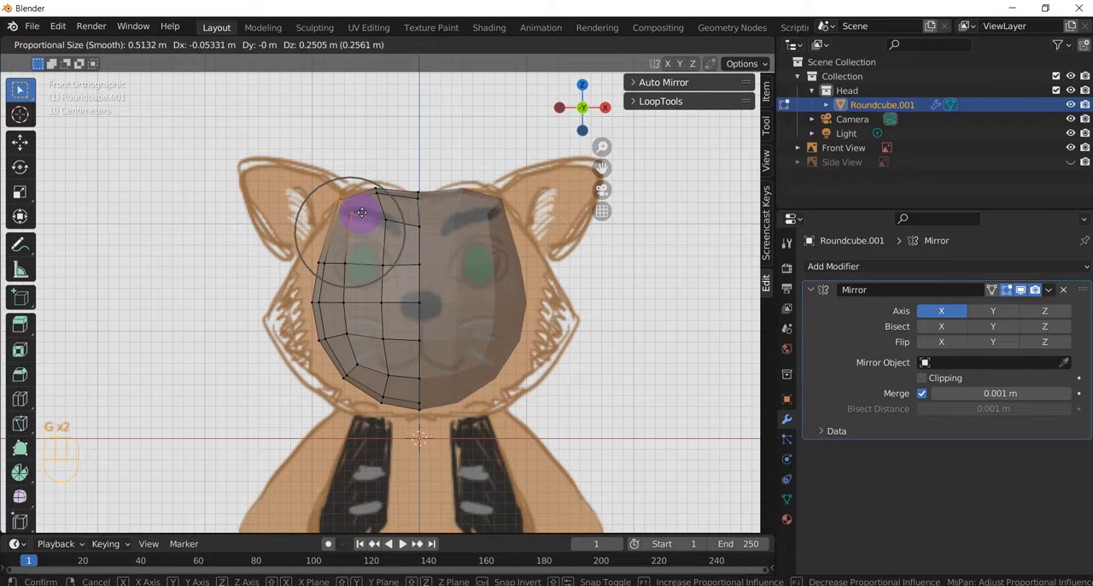
left_click(365, 211)
Step: Try pulling the side vertices at eye and nose height outward toward the cheek outline with a larger proportional editing radius
left_click_drag(310, 239, 329, 324)
key("g")
scroll(323, 318, "down", 2)
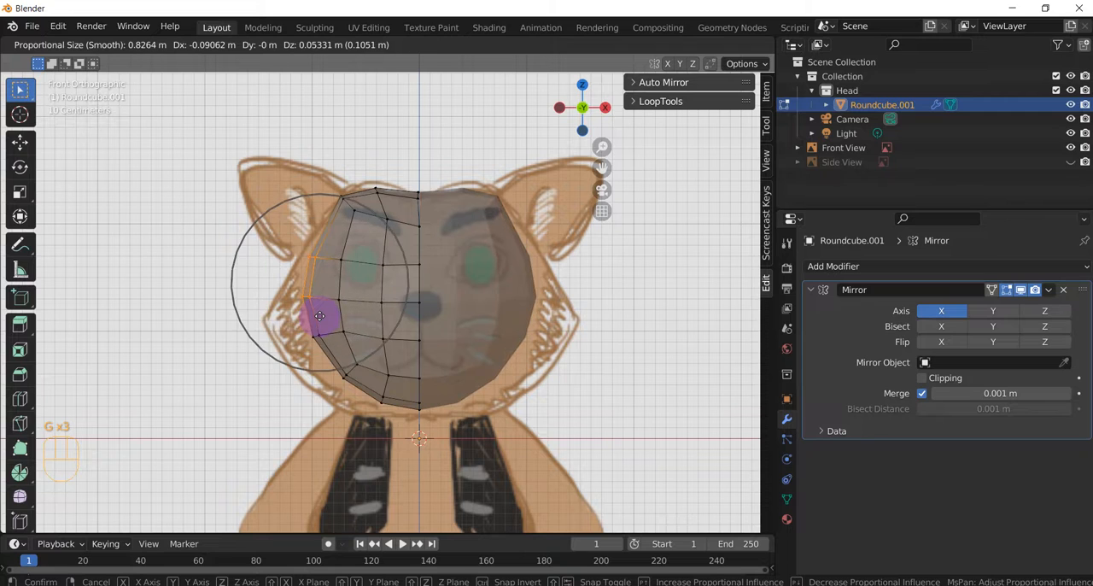
scroll(320, 316, "down", 2)
scroll(320, 316, "down", 3)
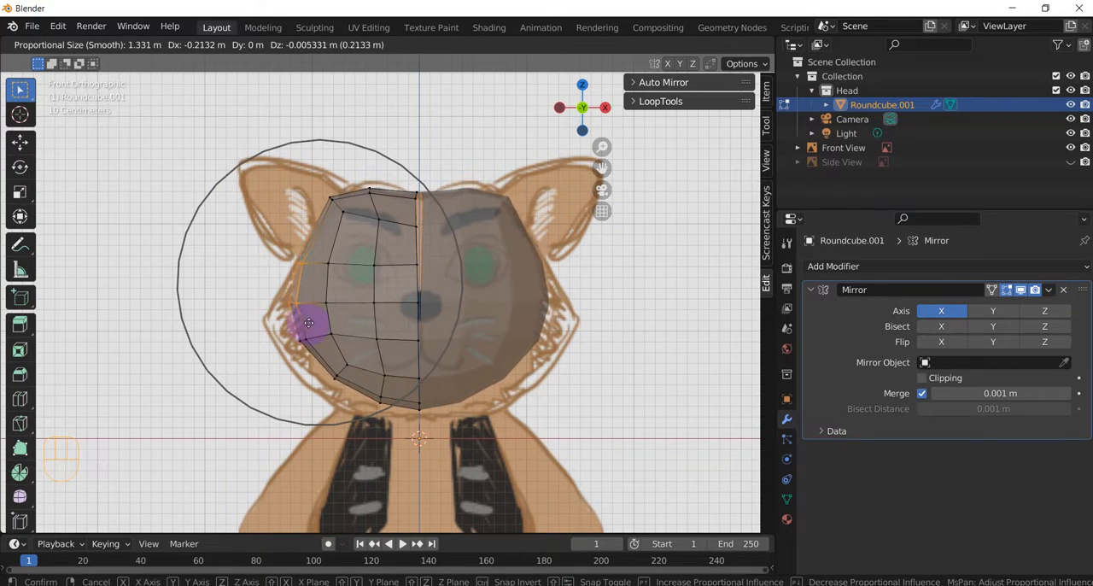
left_click(317, 320)
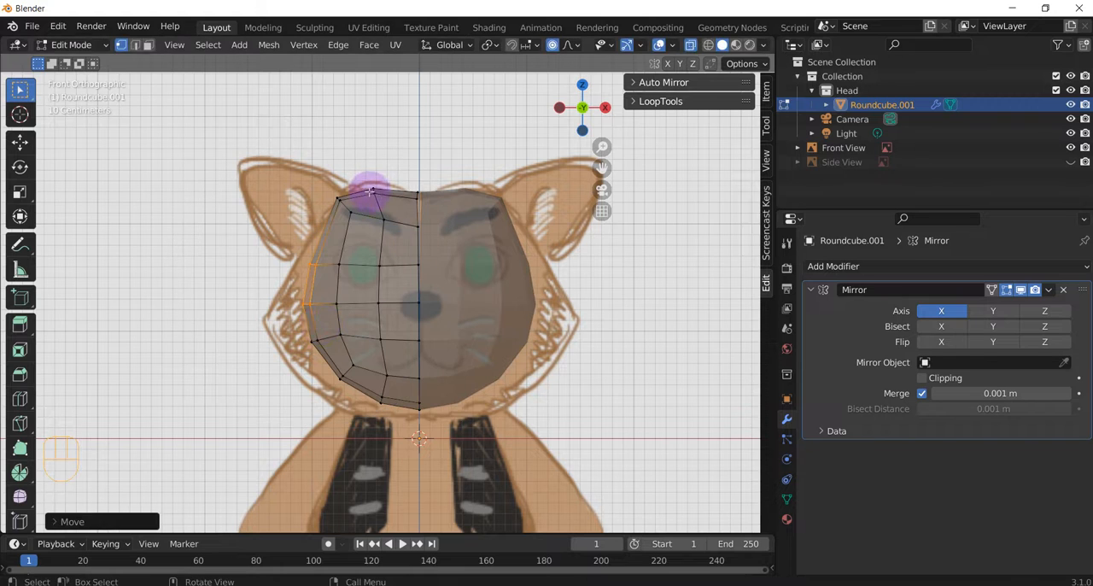
Step: Inspect the mirror seam at the top of the head, then undo the proportional moves of the top, corner and side vertices
key("ctrl+z")
scroll(427, 171, "up", 5)
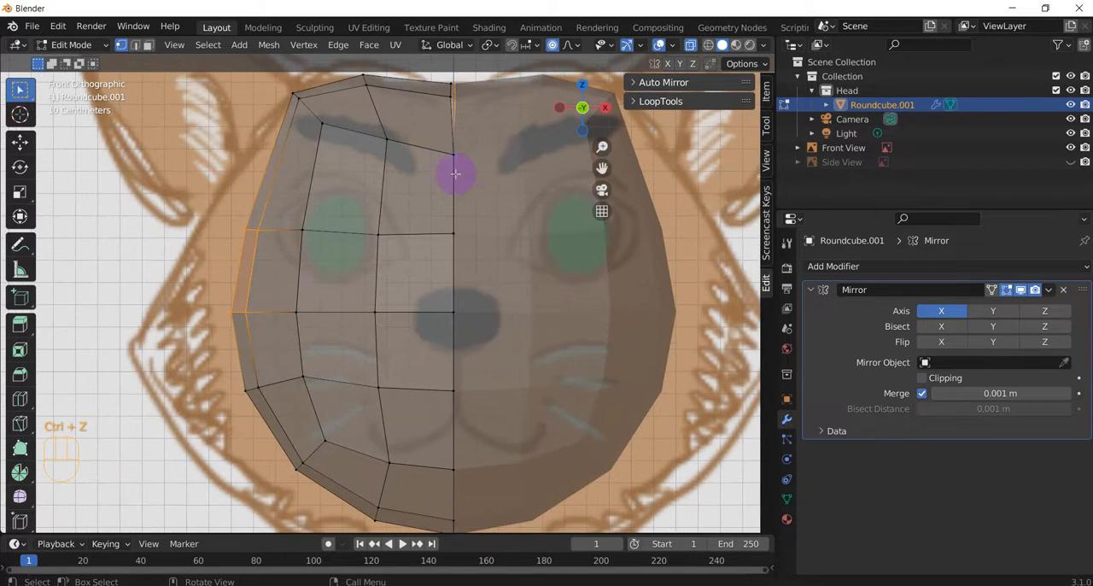
mouse_move(452, 171)
middle_mouse_down()
mouse_move(468, 177)
mouse_move(450, 199)
mouse_move(459, 189)
middle_mouse_up()
scroll(463, 100, "up", 2)
scroll(455, 181, "down", 4)
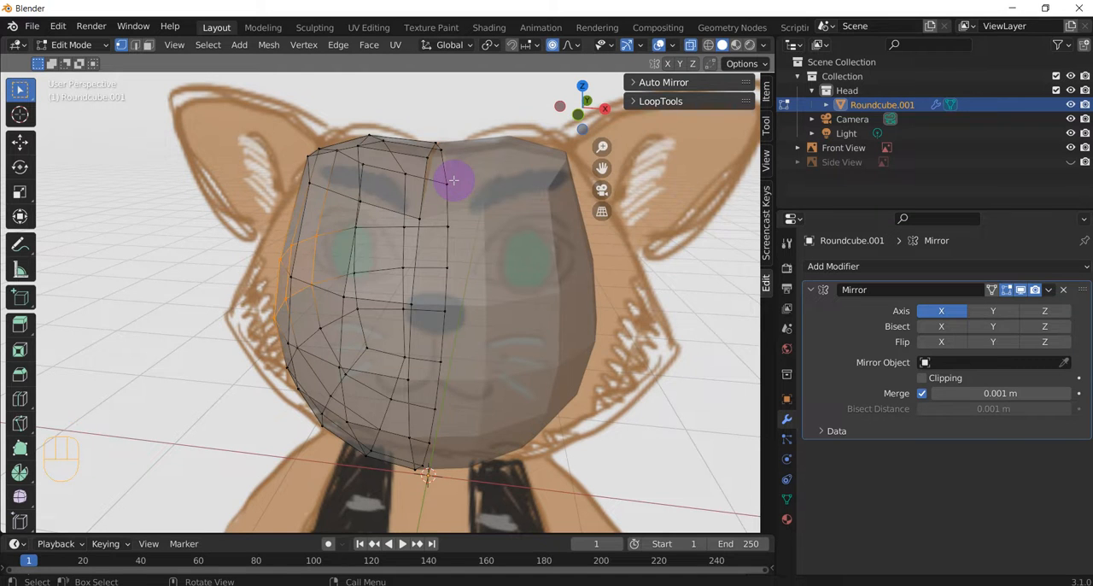
key("KP_1")
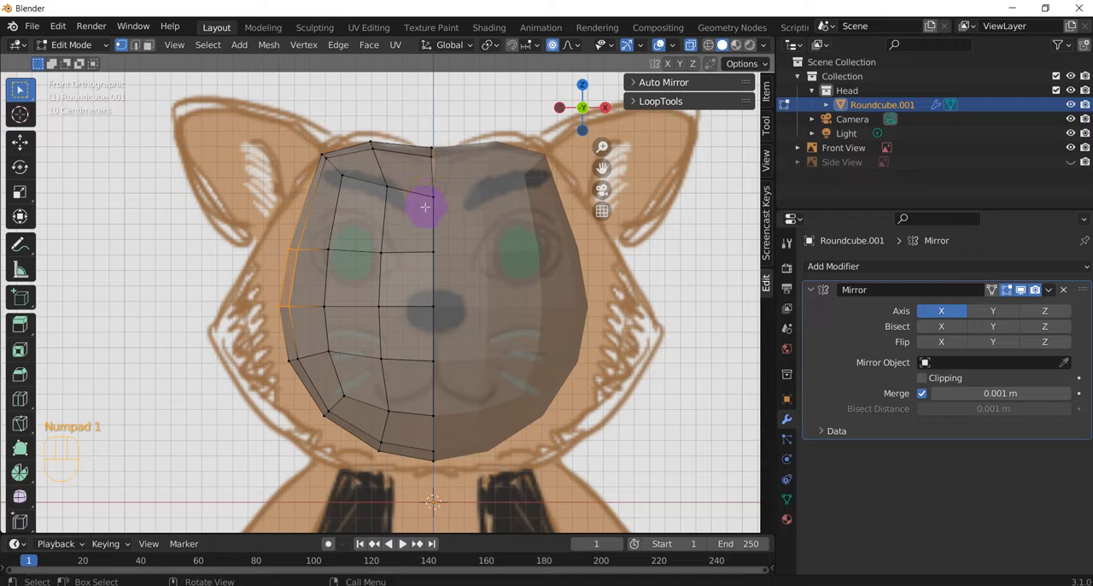
key("ctrl+z")
key("ctrl+z")
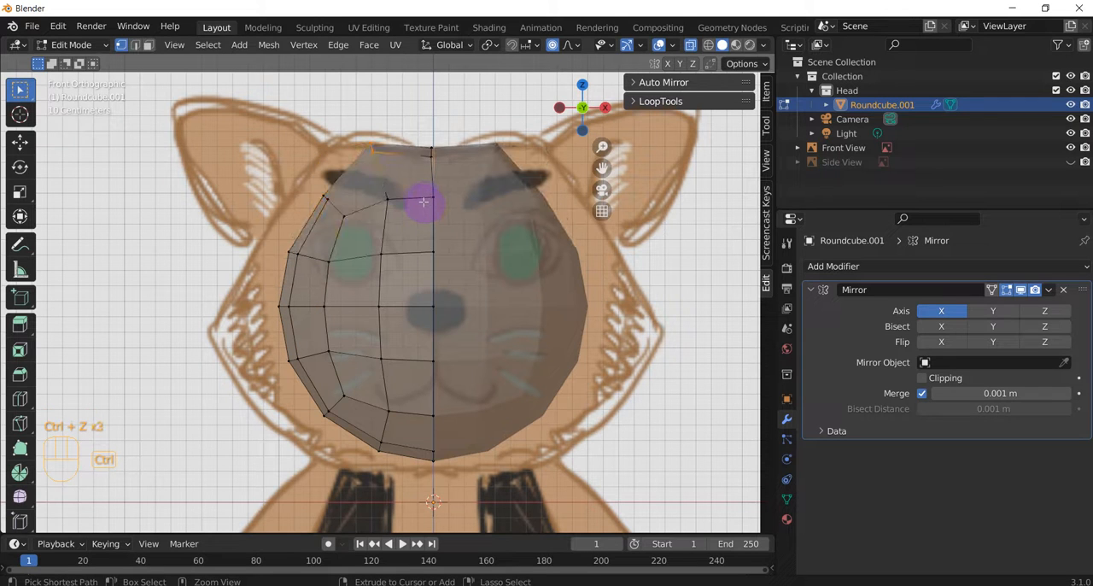
key("ctrl+z")
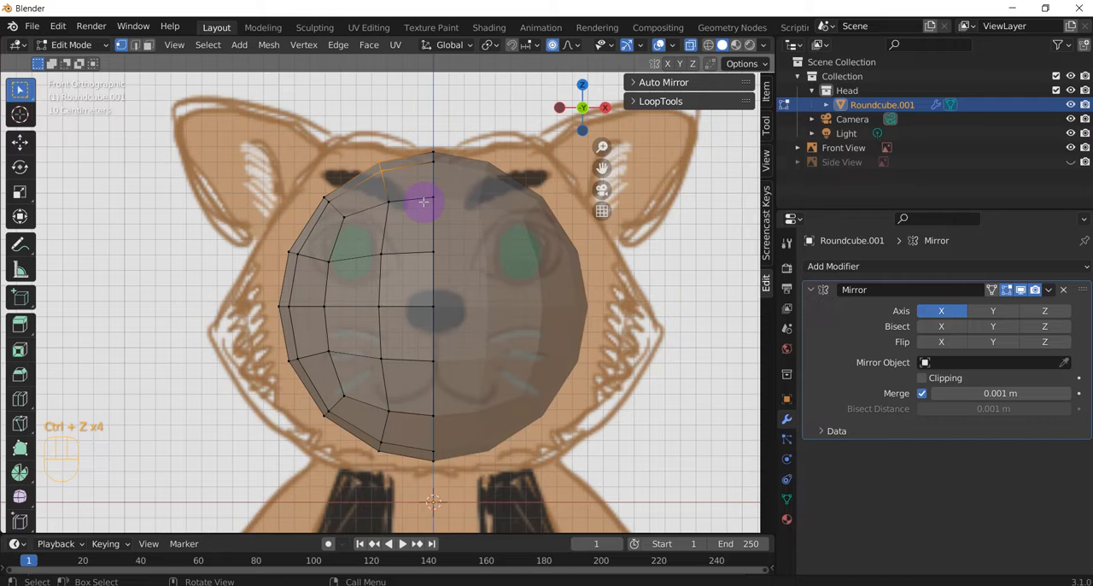
Step: Add two centred vertical loop cuts to the half mesh, one beside the mirror seam and one through the eye area
key("ctrl")
key("ctrl+r")
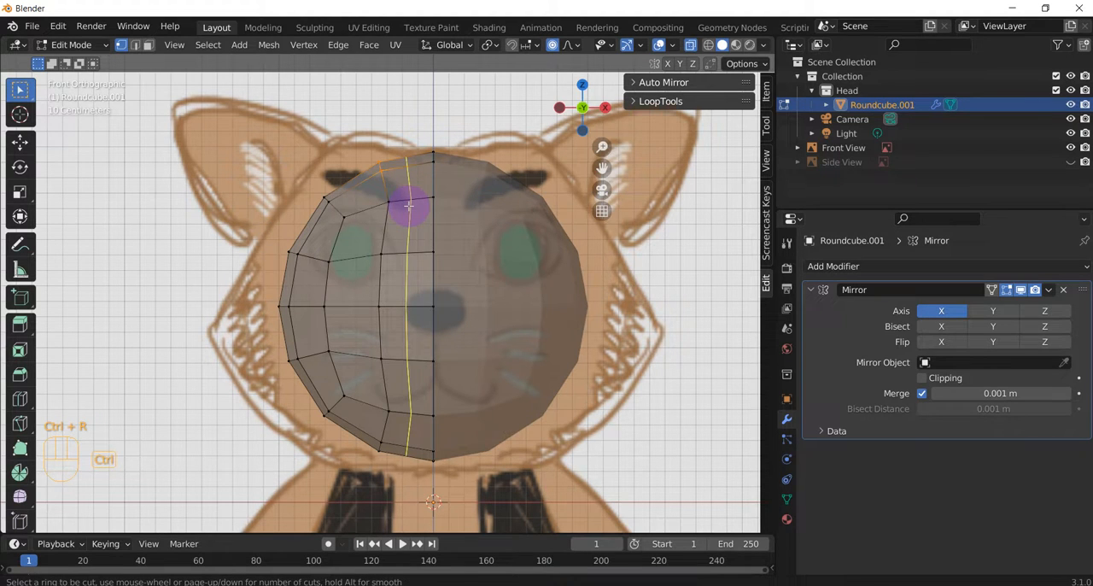
left_click(408, 205)
key("Escape")
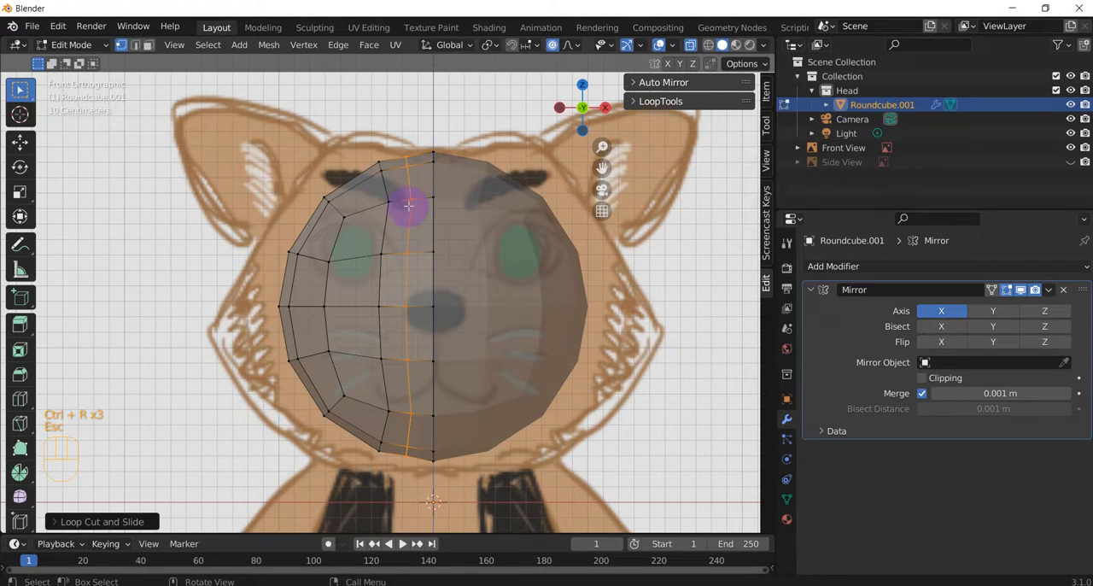
key("ctrl+r")
left_click(350, 213)
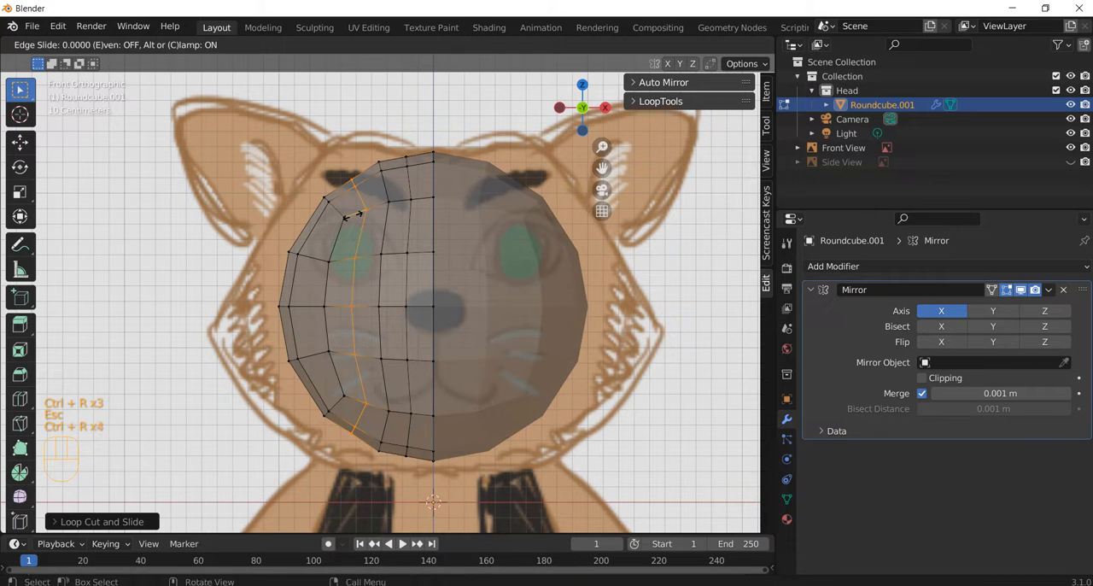
key("Escape")
Step: Pull the upper-corner vertices up and outward to the head outline below the ear, using a proportional editing radius of about 0.32 m
left_click_drag(343, 142, 395, 193)
key("g")
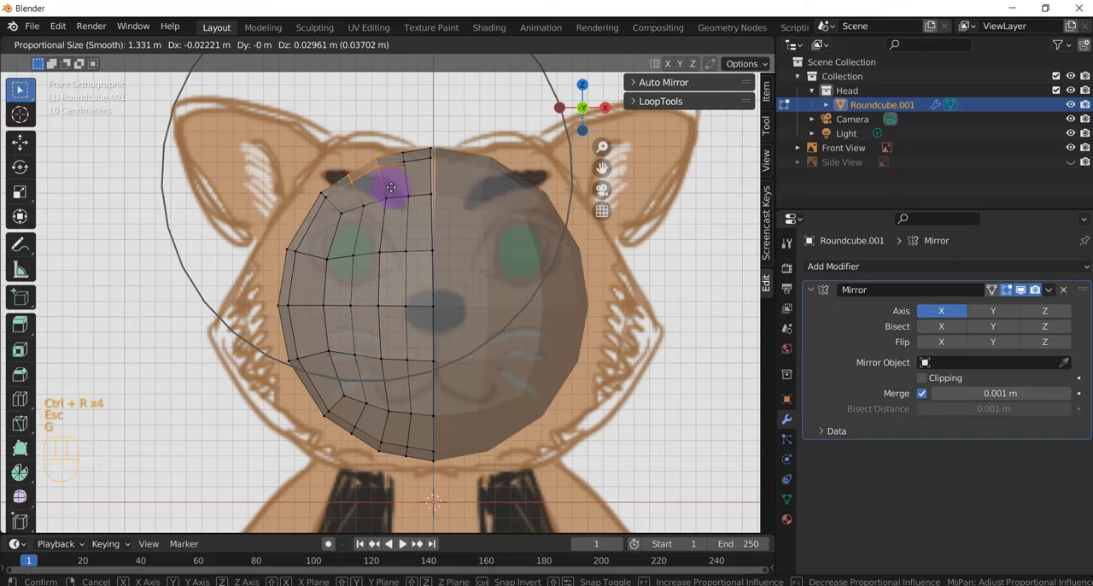
scroll(393, 193, "up", 3)
scroll(392, 192, "up", 9)
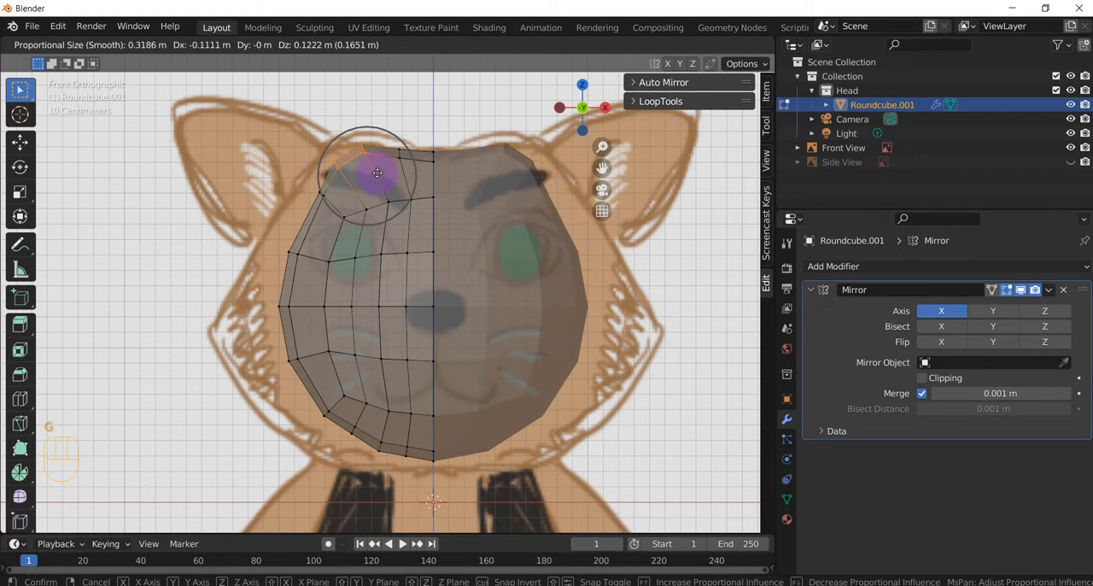
left_click(377, 173)
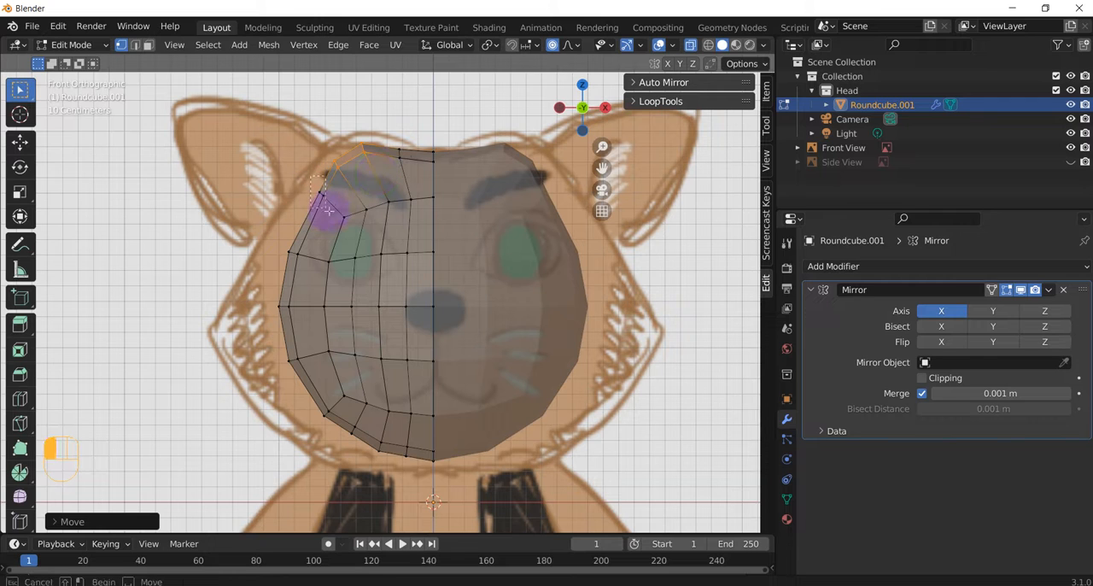
key("g")
left_click(304, 191)
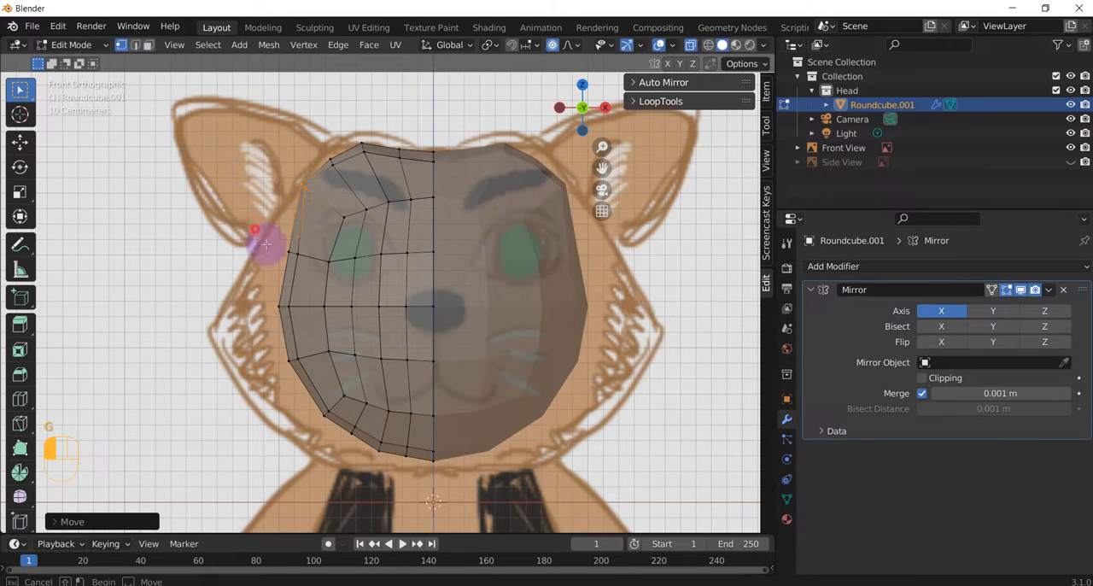
Step: Pull the side vertices from eye to mouth height outward about 0.23 m, and the lowest of them a further 0.2 m
left_click_drag(252, 226, 298, 376)
key("g")
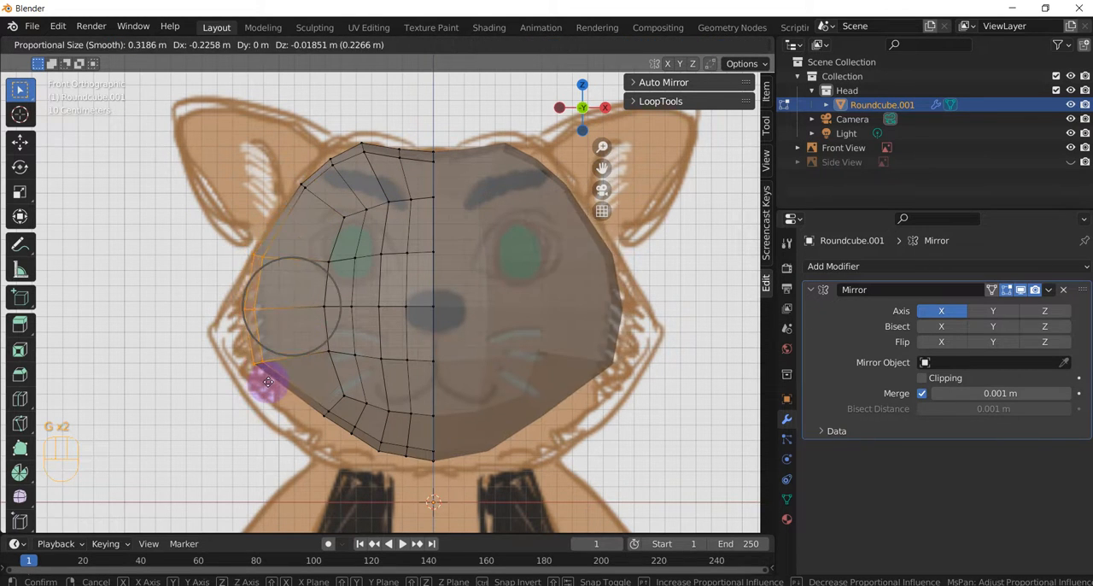
left_click(267, 379)
left_click(279, 382)
key("g")
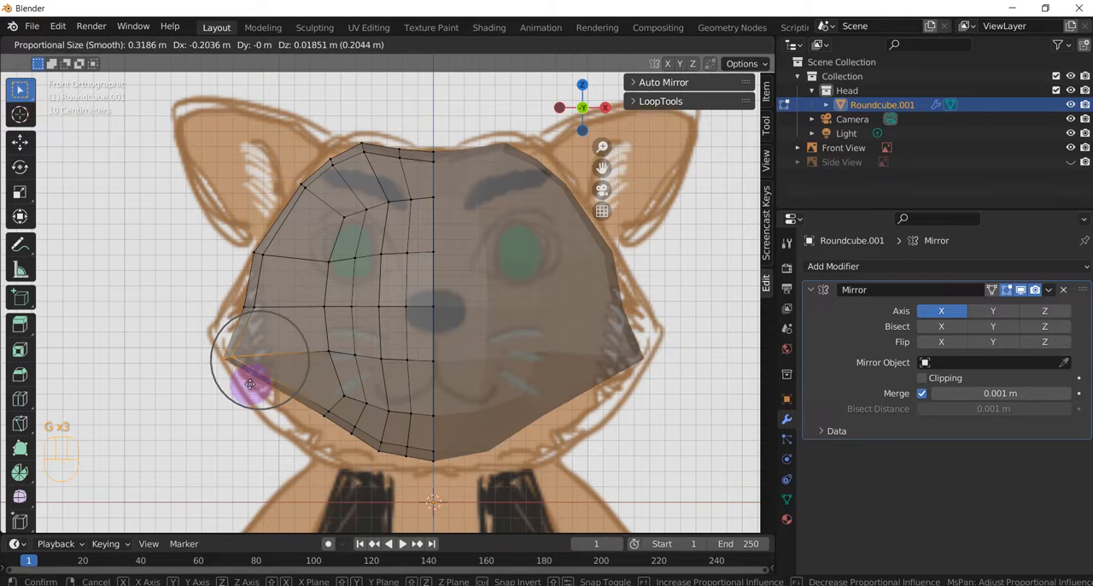
left_click(255, 389)
Step: Pull the jaw corner vertices down and outward to the reference outline, and lower the chin vertices by about 0.05 m
left_click(324, 435)
key("g")
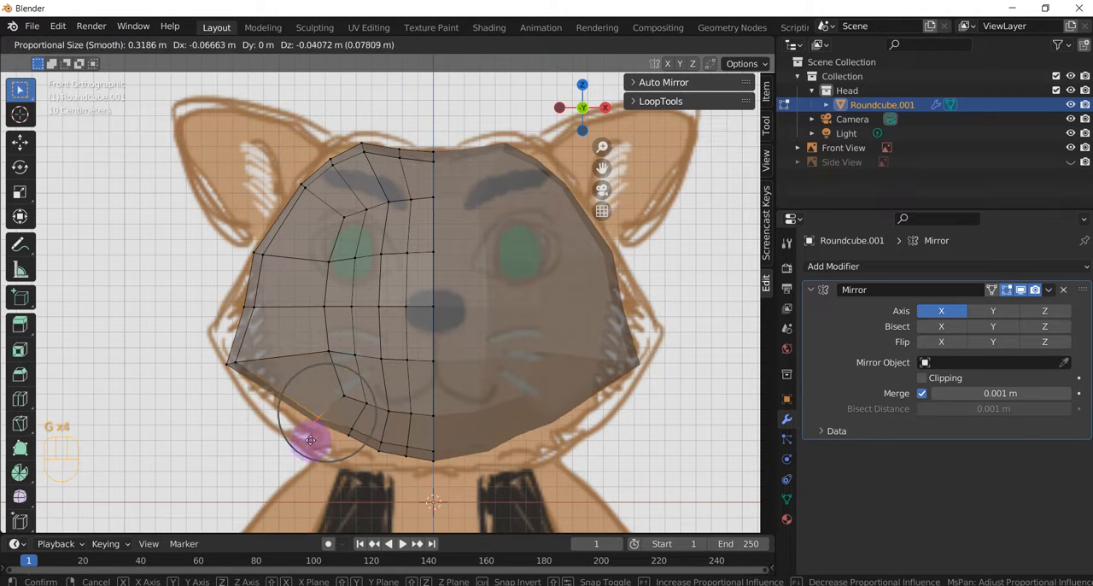
left_click(297, 443)
left_click_drag(333, 418, 411, 464)
key("g")
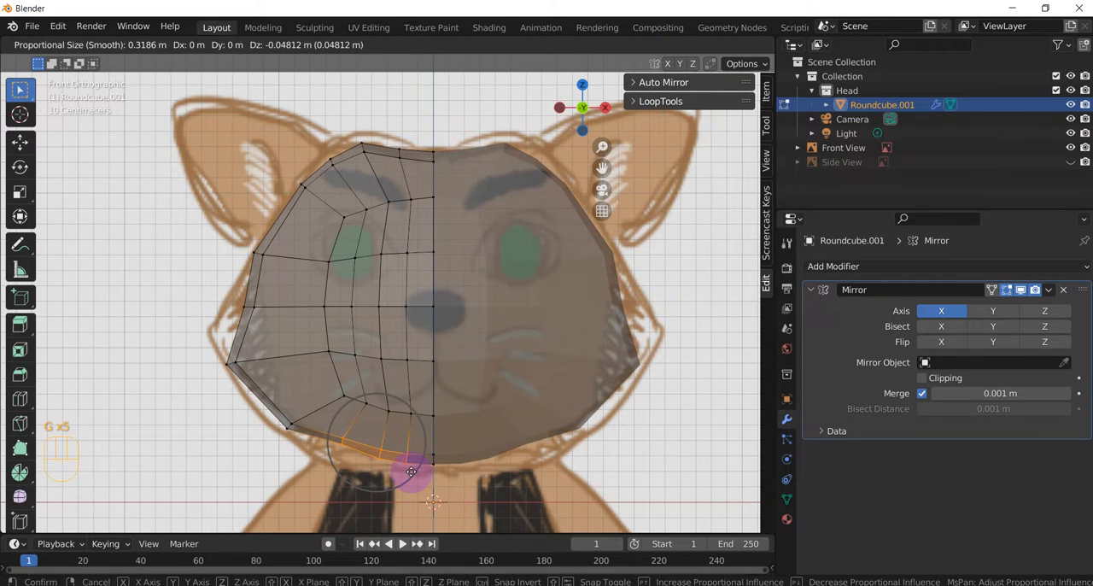
left_click(412, 471)
Step: Spread the inner face vertices at mouth and chin height outward toward the cheek to even out the grid
left_click_drag(334, 380, 369, 417)
key("g")
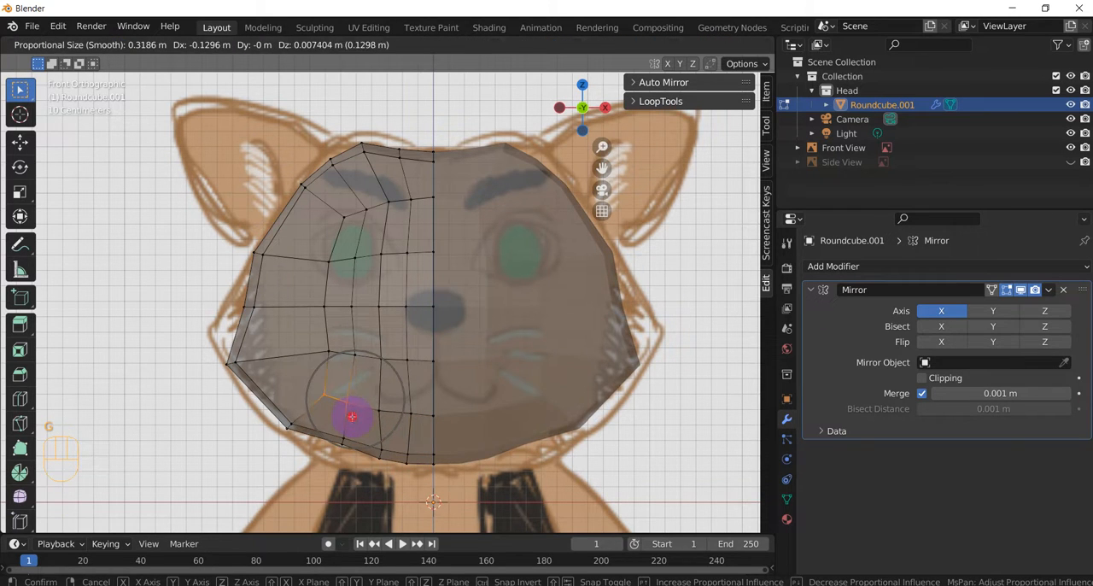
left_click(352, 415)
key("g")
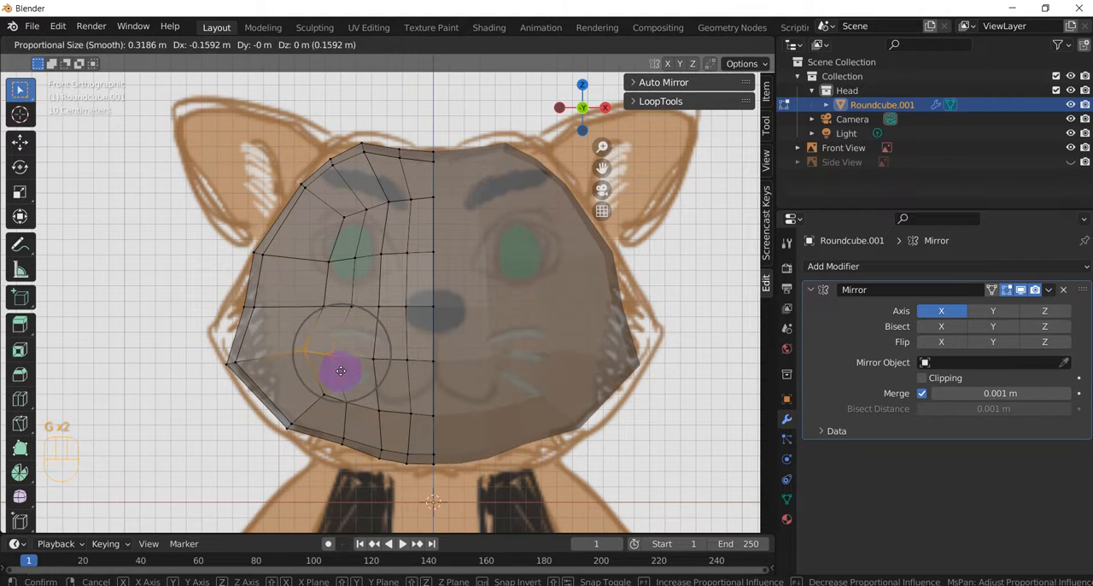
left_click(342, 366)
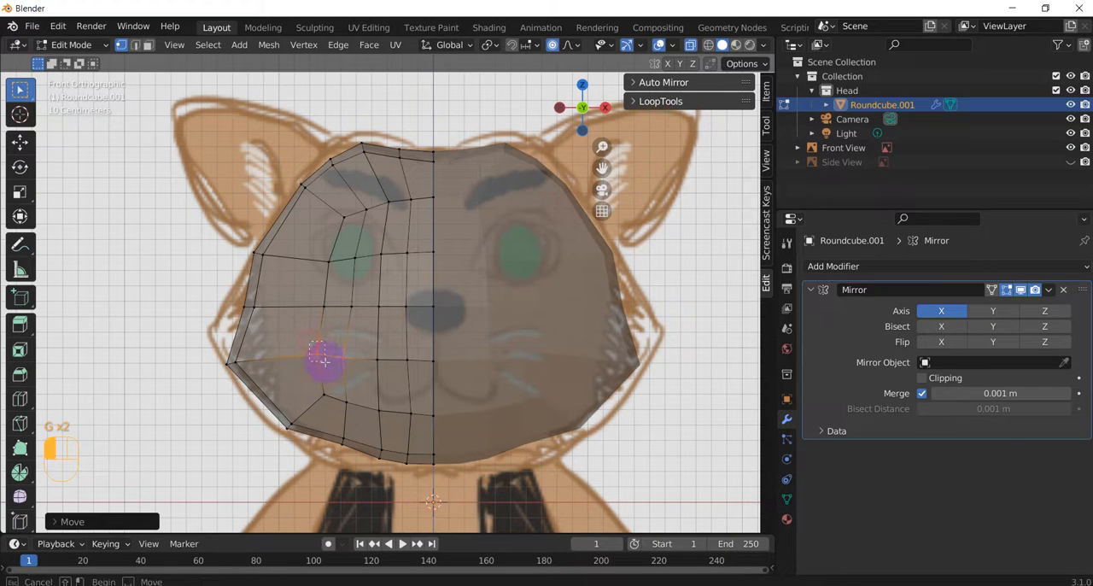
key("g")
left_click(304, 364)
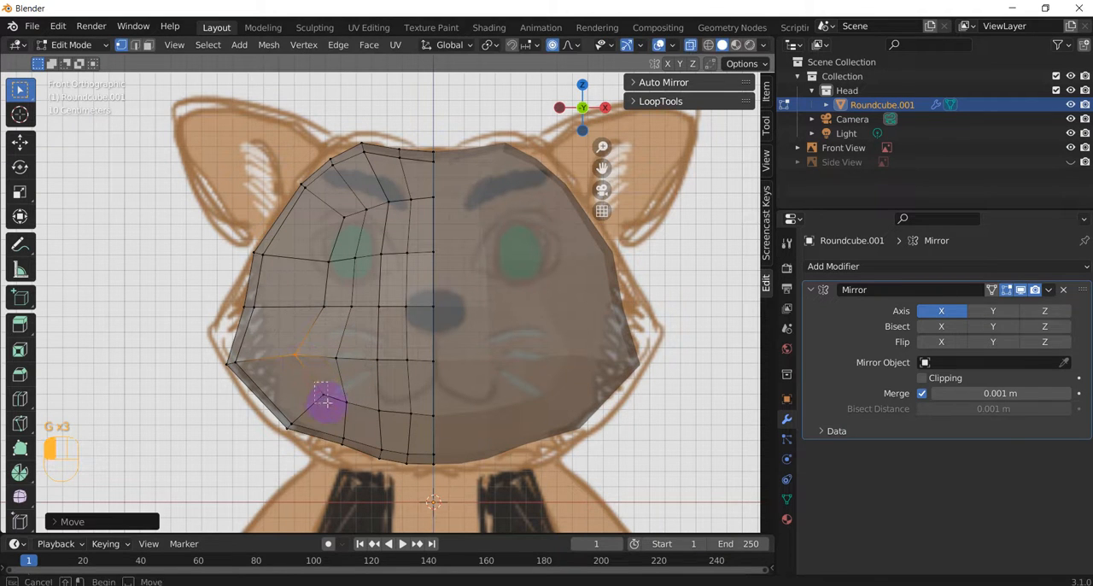
key("g")
left_click(312, 403)
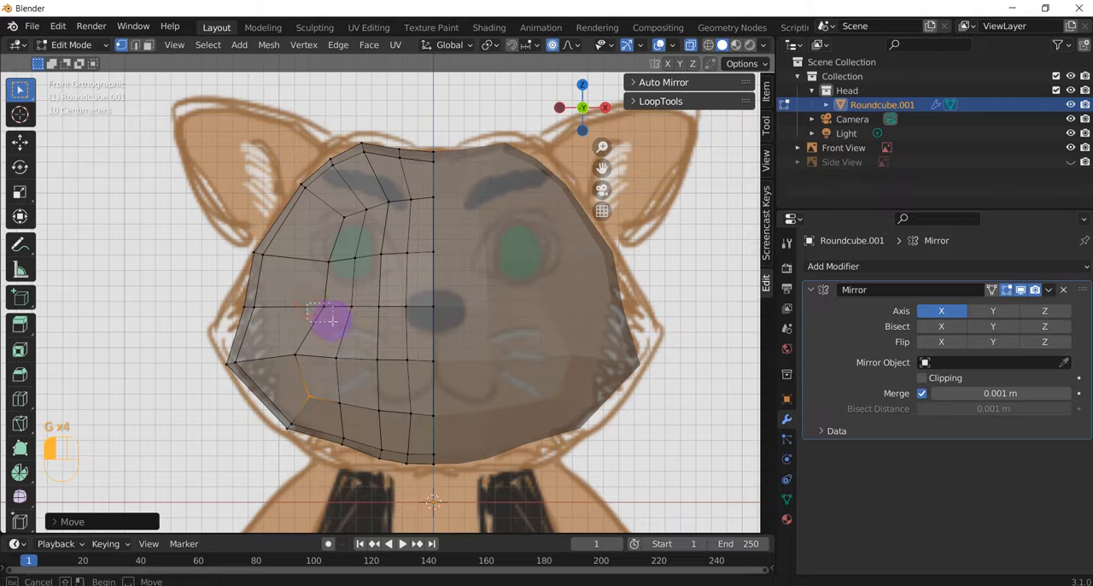
Step: Move the inner face vertices at nose, eye and brow height outward to straighten the vertical edge loops
key("g")
left_click(317, 250)
left_click(342, 261)
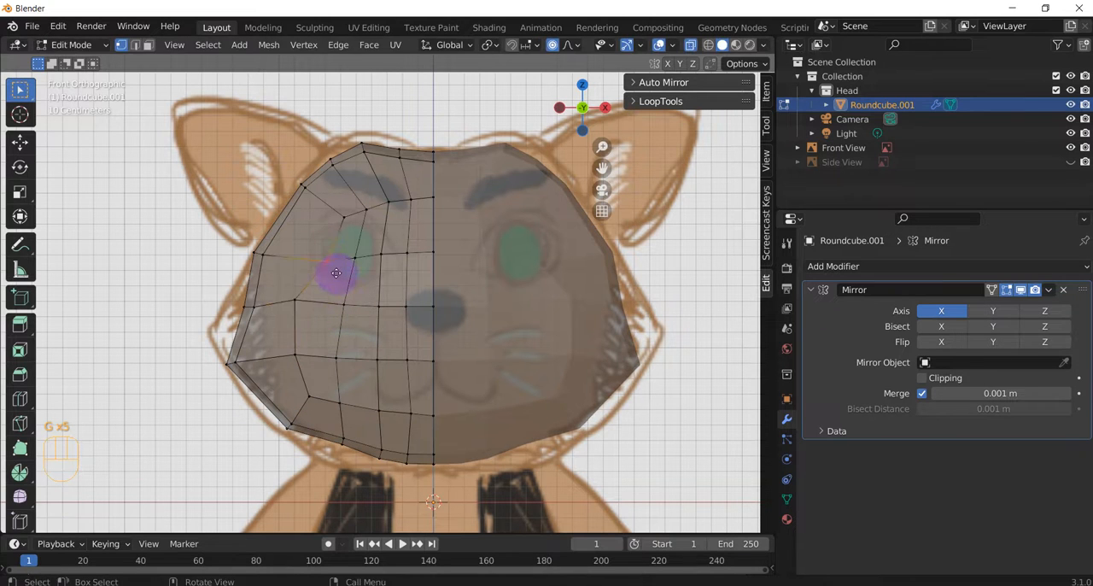
key("g")
left_click(337, 221)
left_click(341, 222)
key("g")
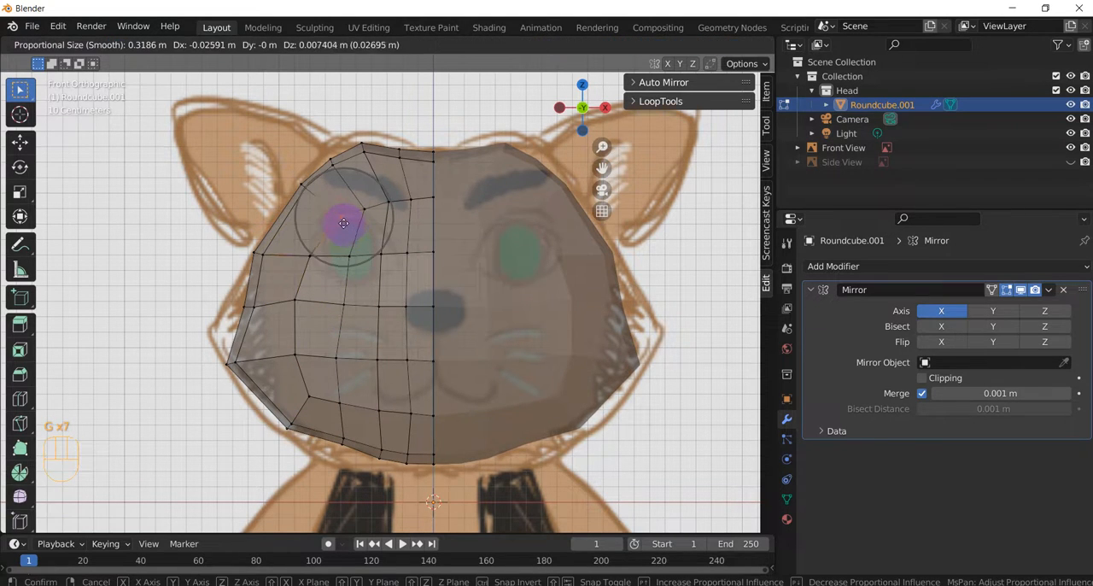
left_click(337, 214)
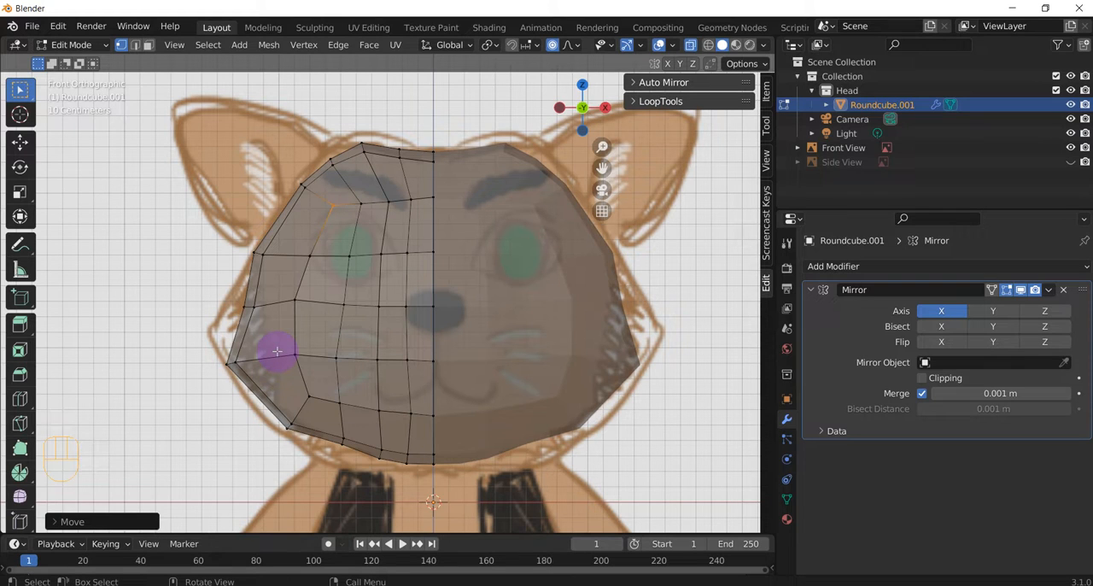
Step: Pull the side vertices at nose height about 0.24 m out to the cheek tip and return to Object Mode
left_click(241, 305)
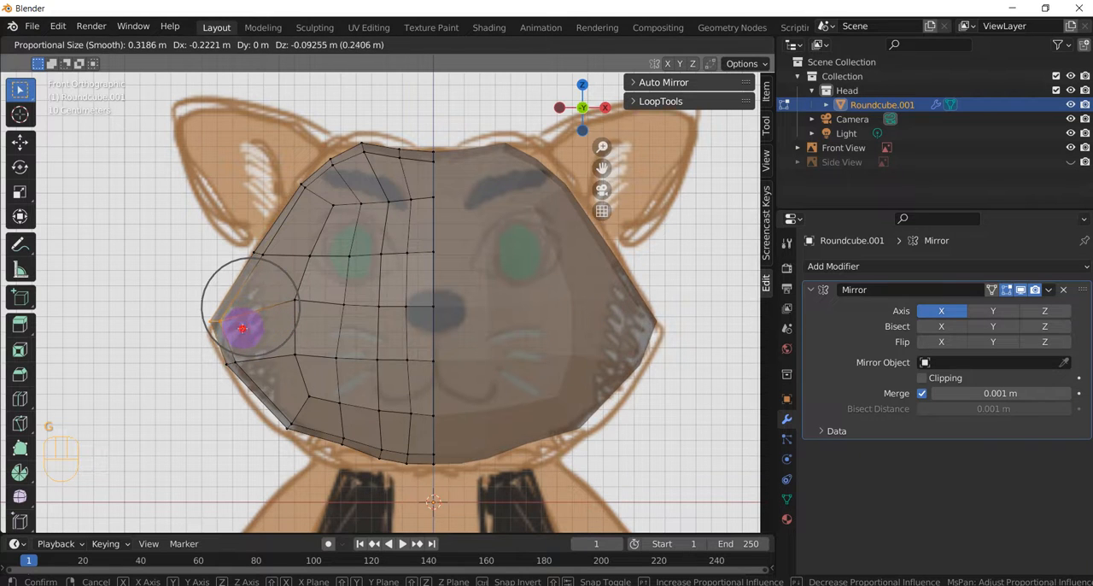
left_click(242, 327)
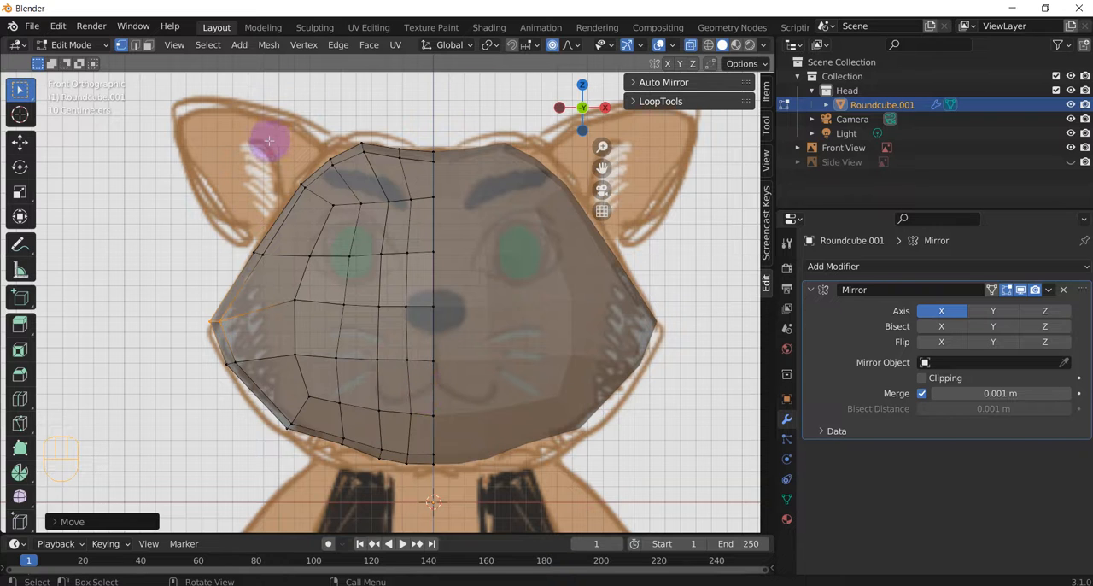
scroll(439, 198, "down", 2)
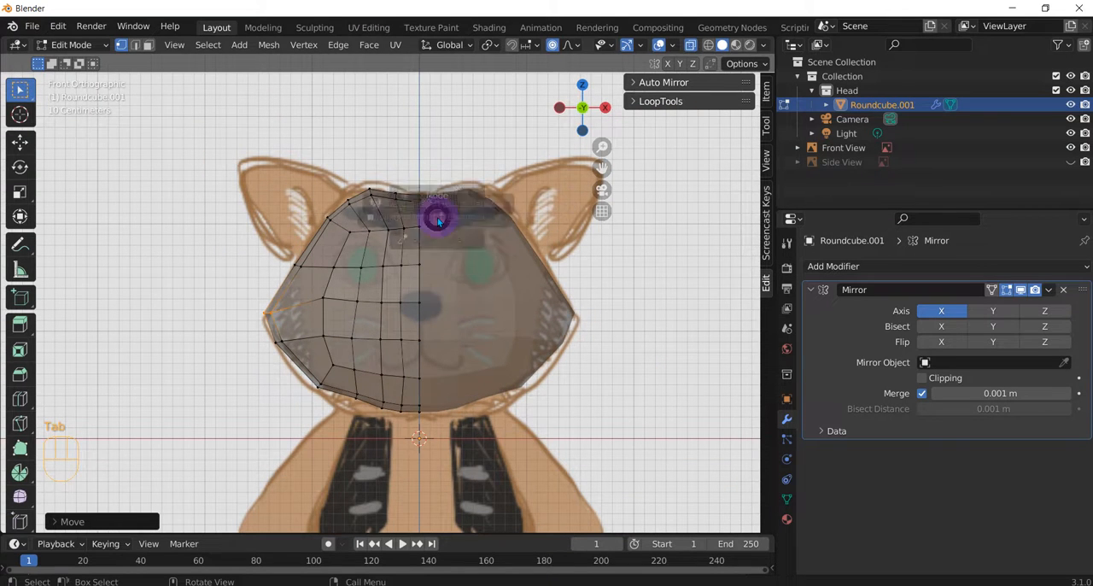
key("Tab")
mouse_move(382, 267)
middle_mouse_down()
mouse_move(505, 276)
mouse_move(307, 261)
mouse_move(377, 267)
middle_mouse_up()
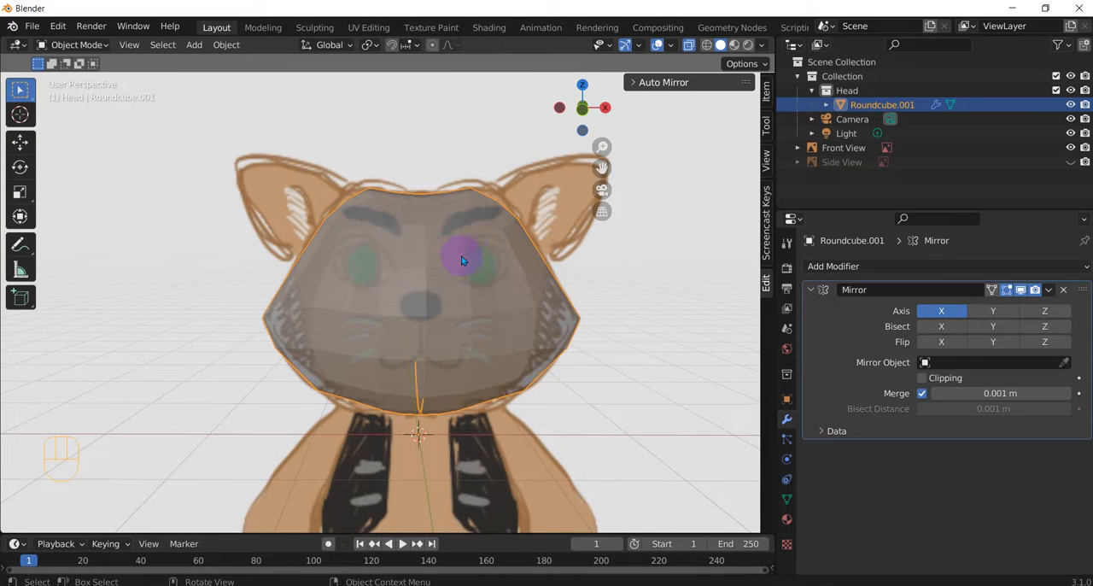
Step: Show the Side View reference image in the right orthographic view and display the object transform values
key("KP_3")
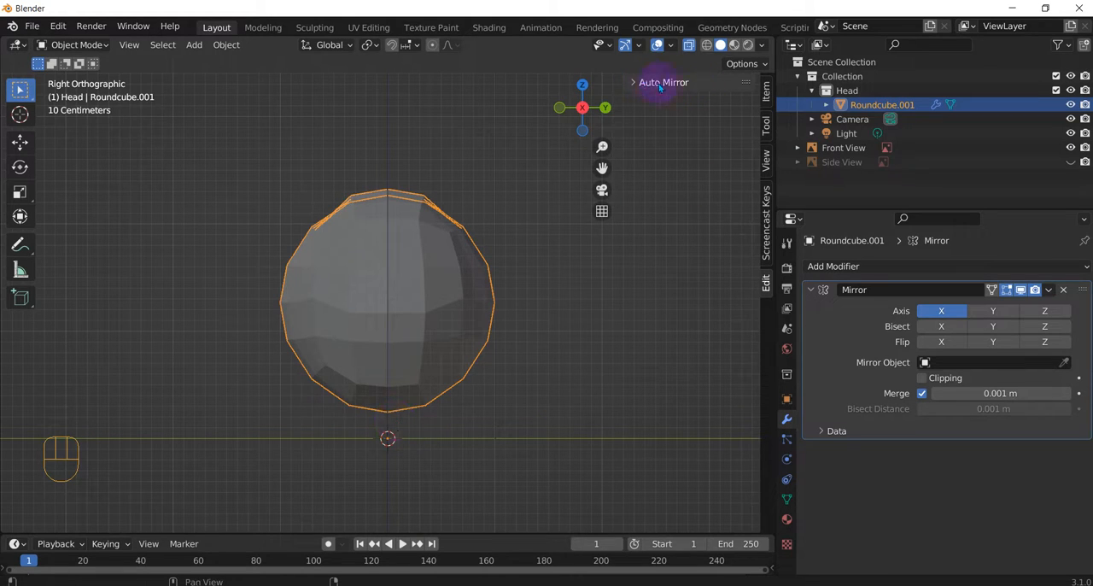
left_click(1071, 162)
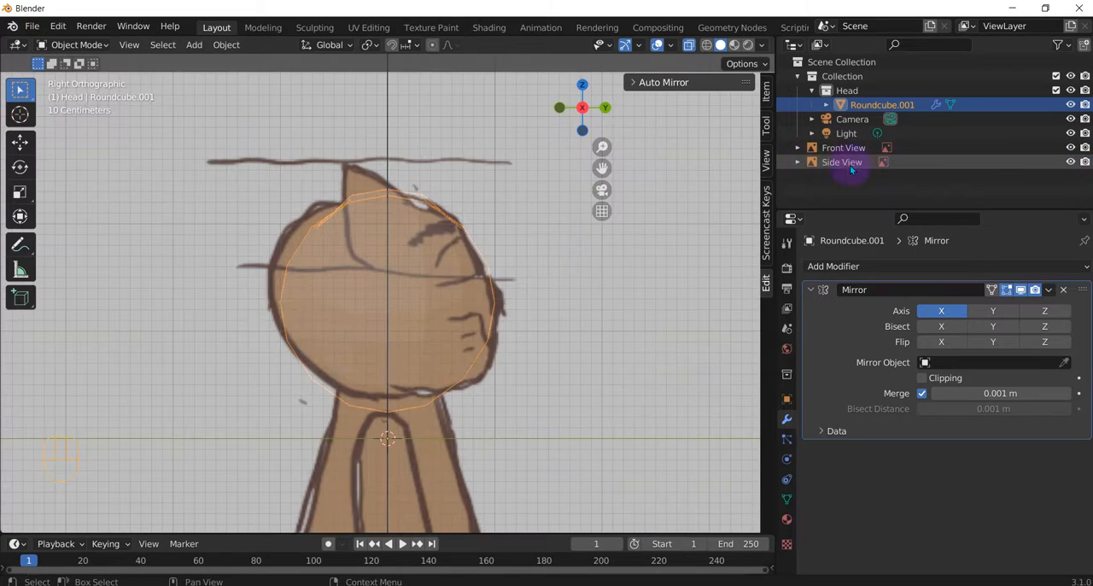
left_click(766, 168)
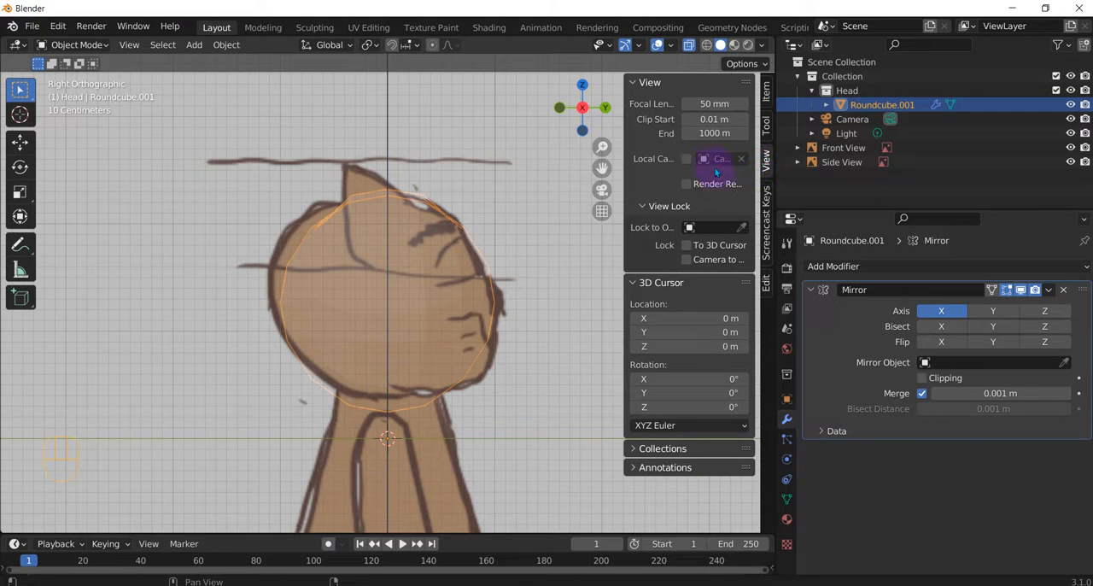
left_click(766, 91)
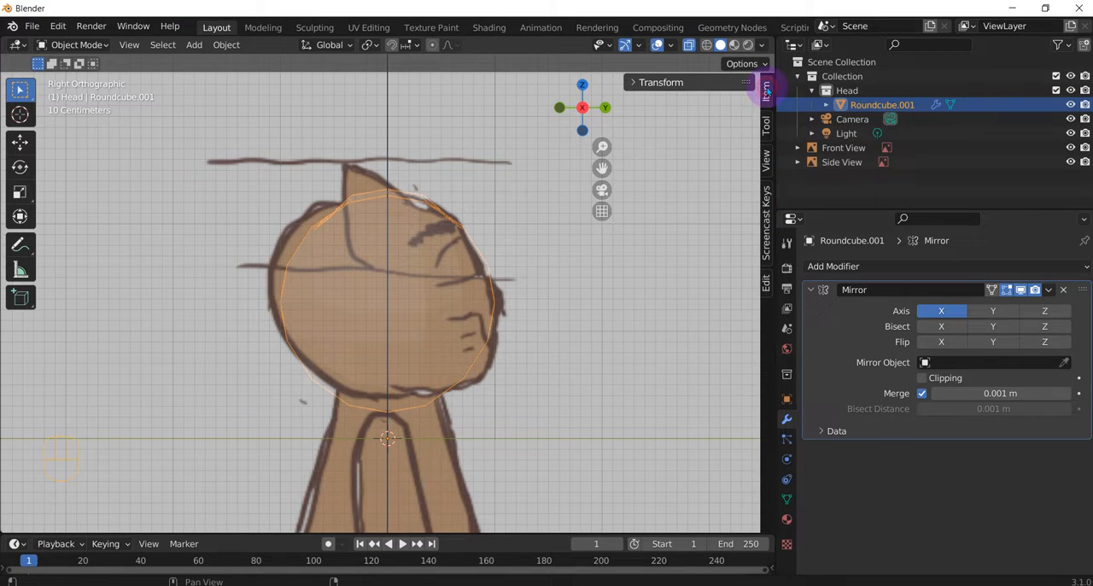
left_click(674, 83)
left_click_drag(647, 205, 659, 210)
key("ctrl+z")
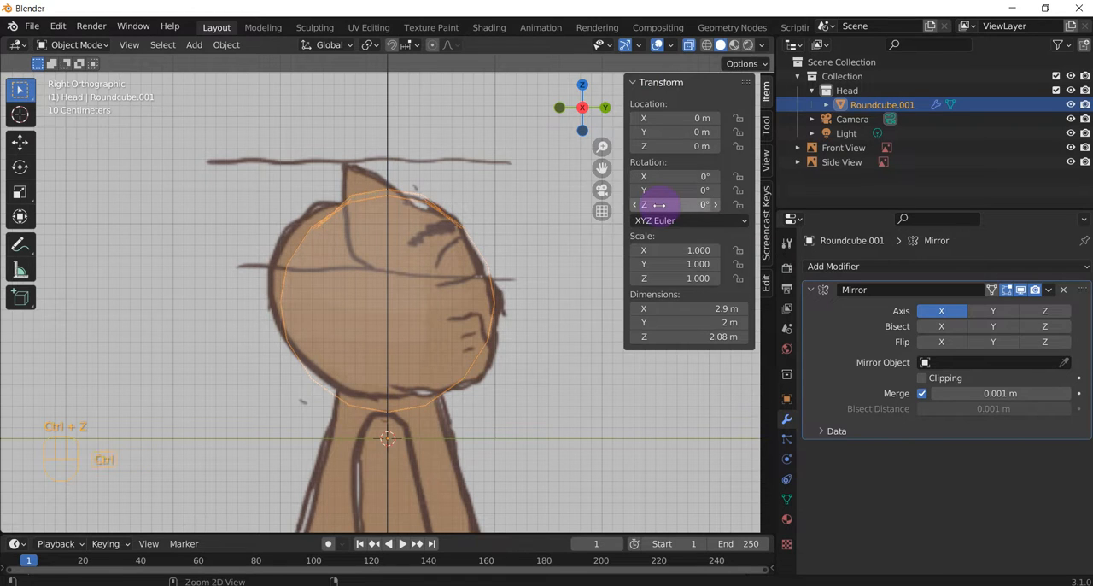
Step: Set the Z rotation of the Side View reference image to 90° so the cat faces the opposite way
left_click(818, 162)
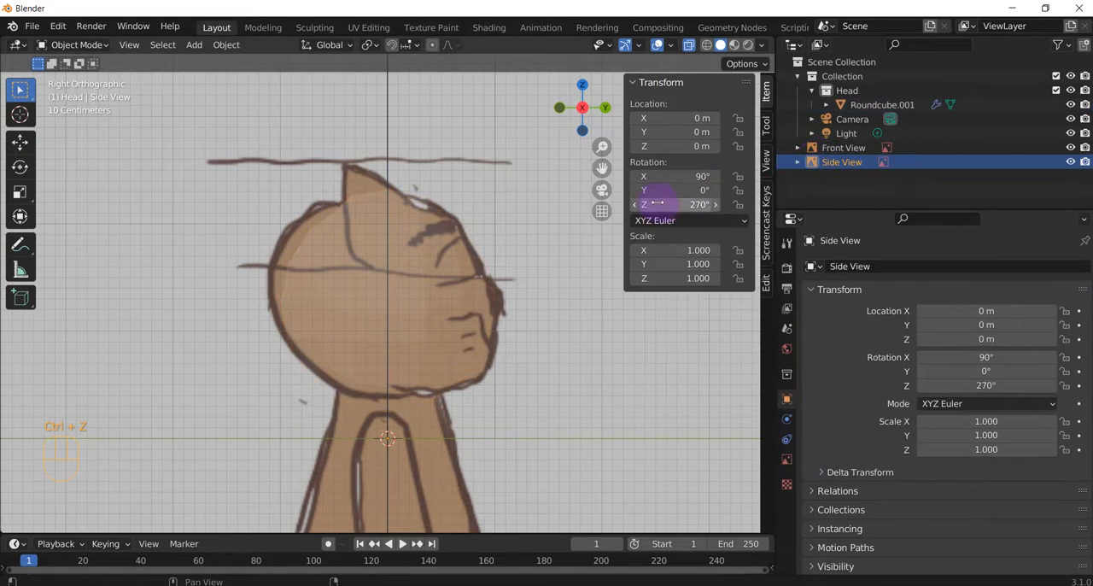
left_click_drag(713, 205, 680, 206)
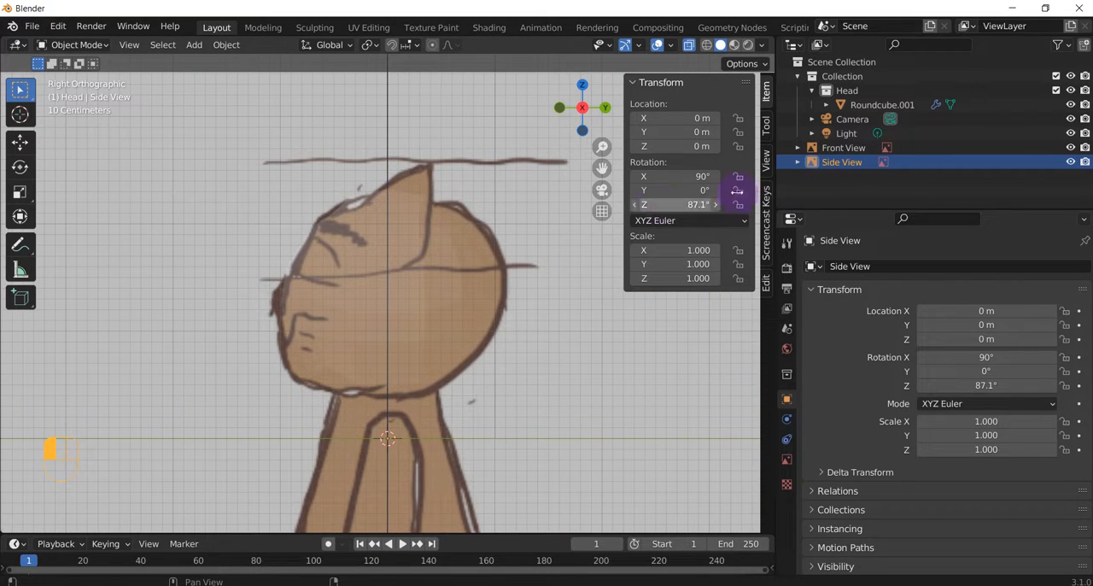
left_click(694, 202)
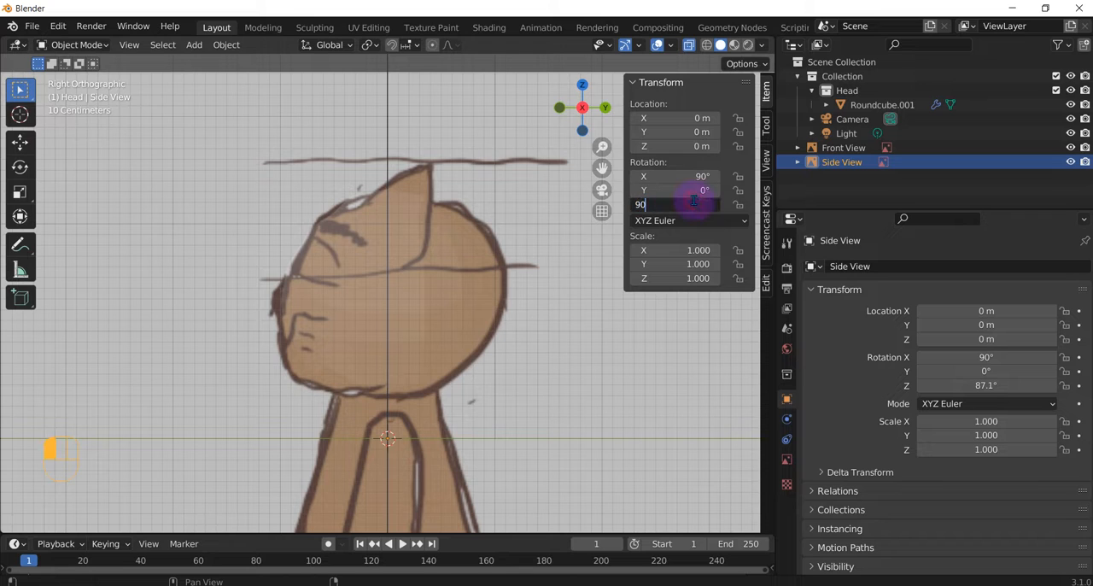
key("Return")
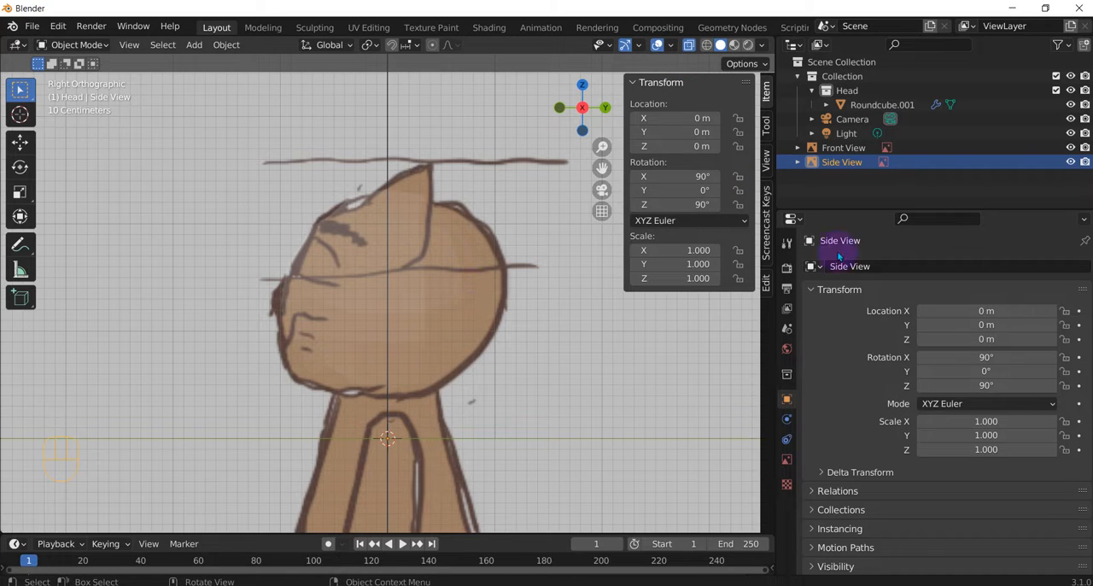
Step: Set the Side View image's depth to Back and select the Roundcube.001 head mesh
left_click(788, 460)
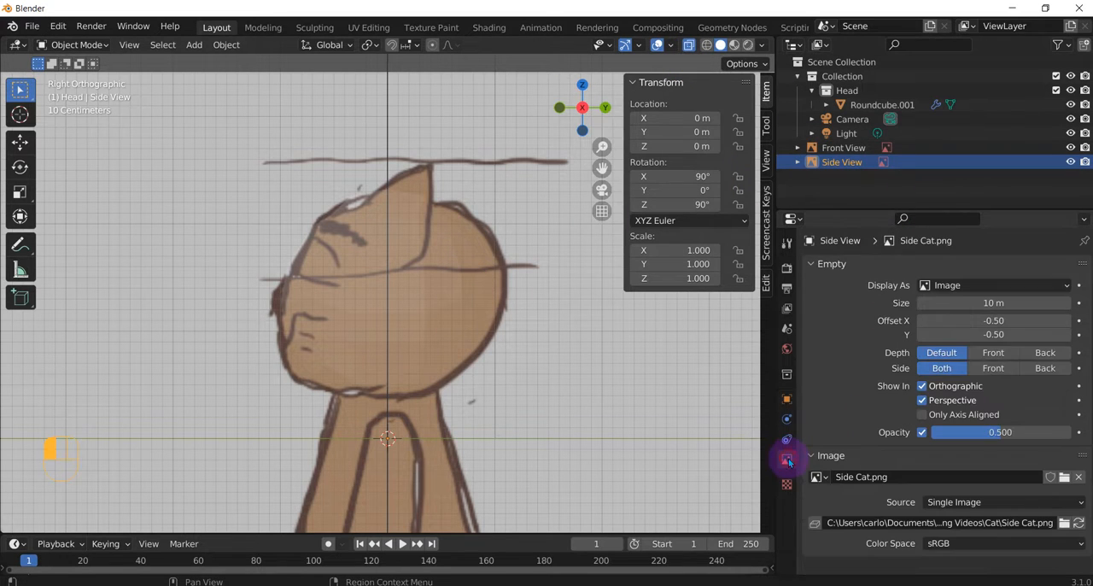
left_click(1043, 352)
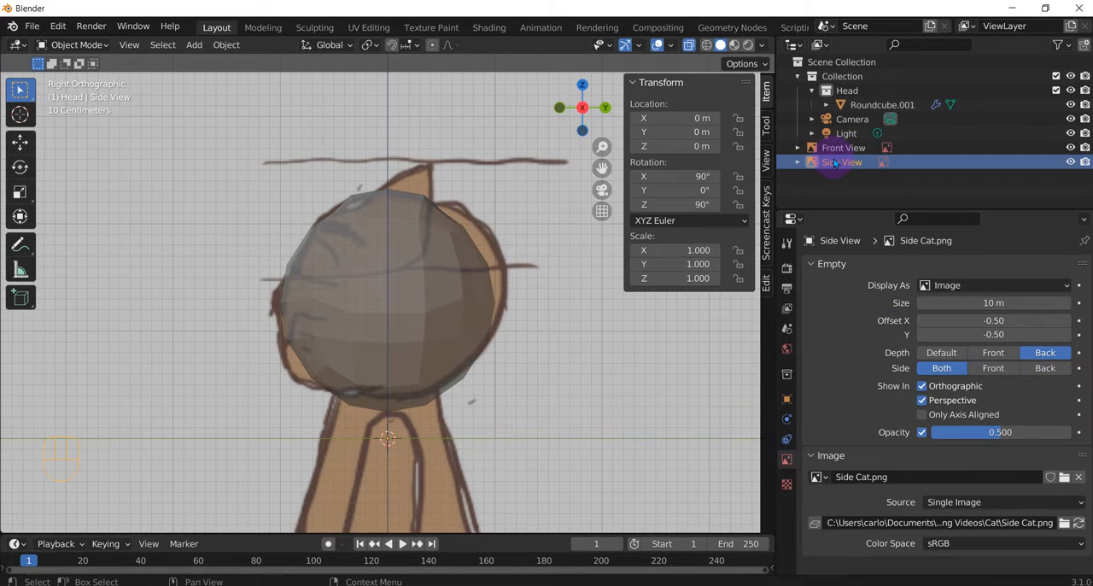
left_click(869, 105)
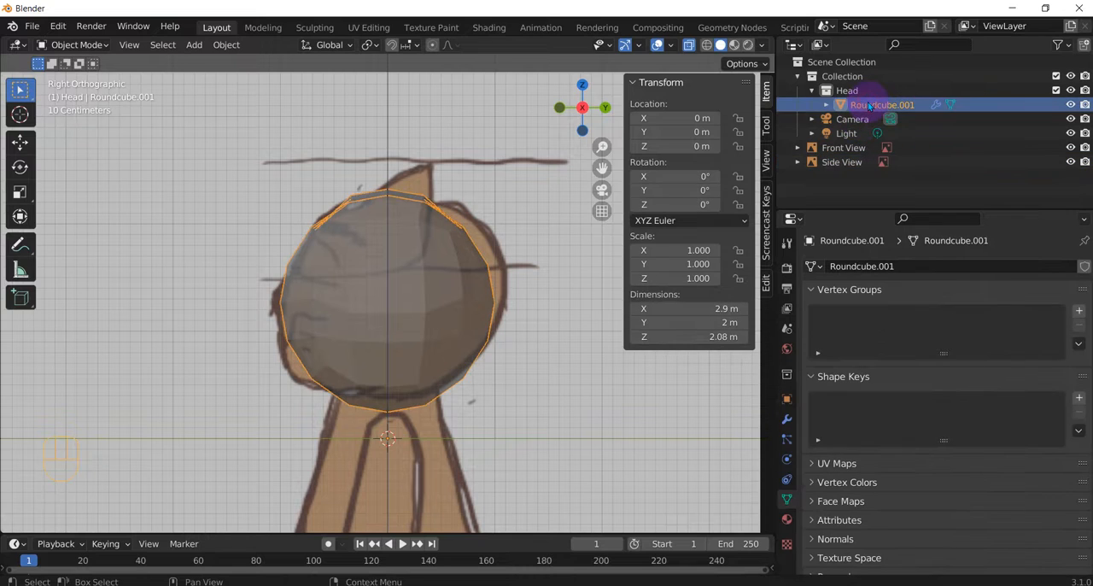
Step: Rename the Roundcube.001 object as Head
double_click(867, 104)
type("Hea")
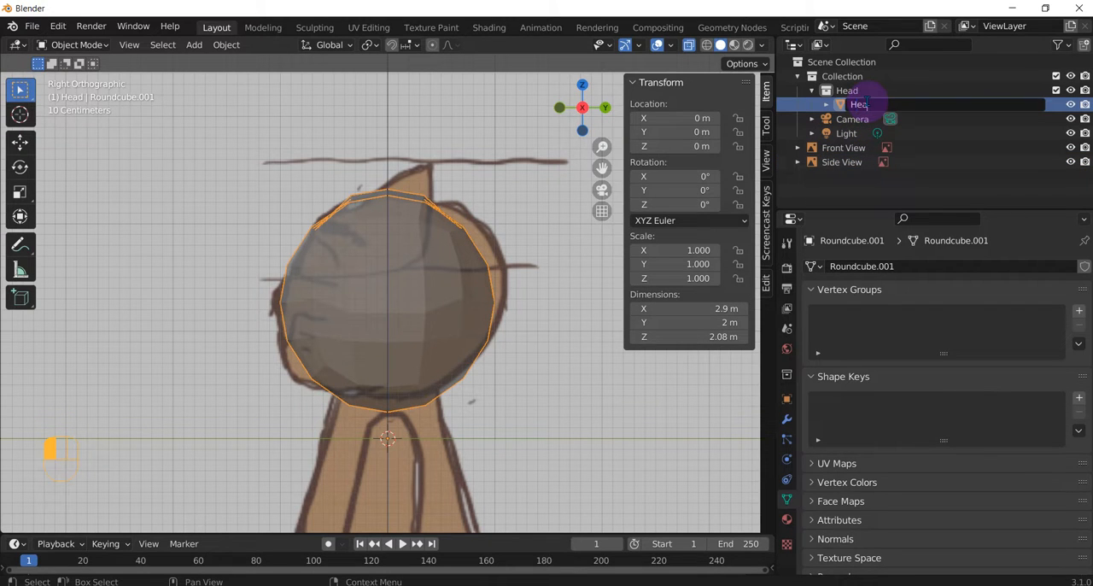
type("d")
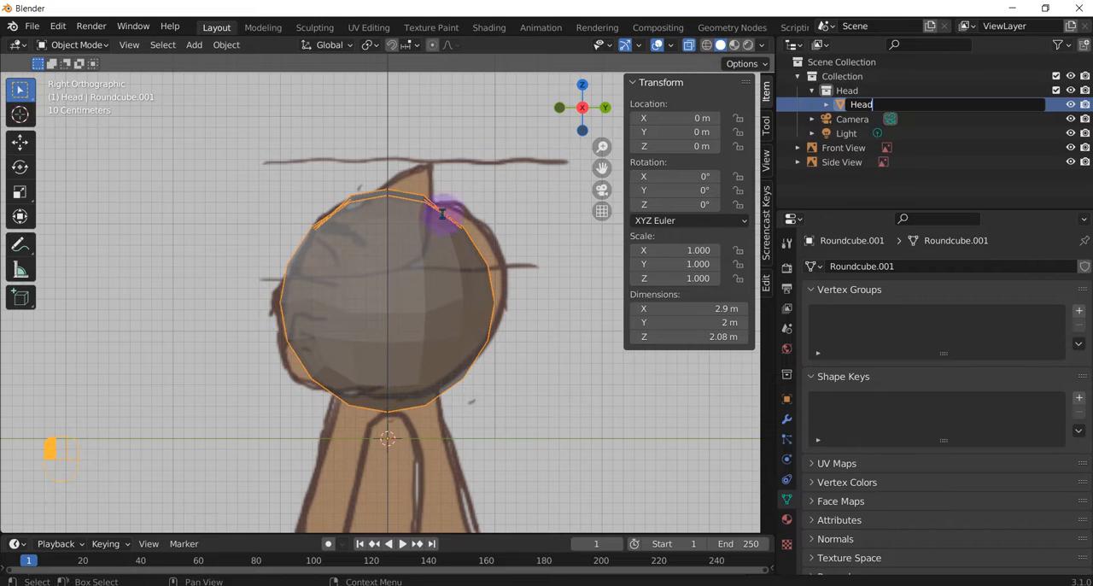
left_click(377, 260)
left_click(363, 264)
left_click(363, 264)
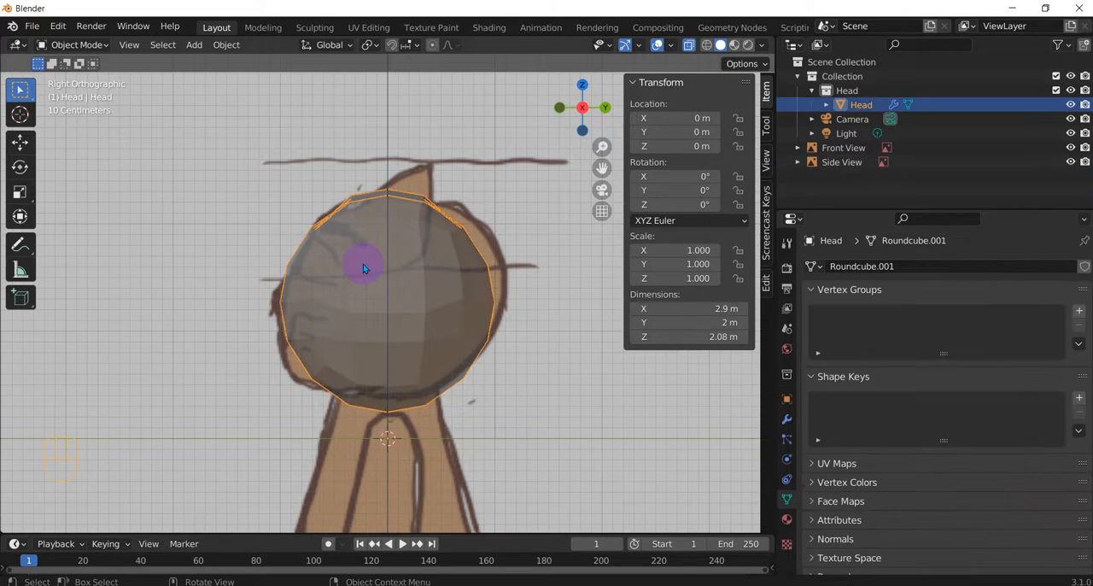
Step: Enter Edit Mode on the Head and move the front vertices at mouth height onto the side reference outline
key("ctrl+Tab")
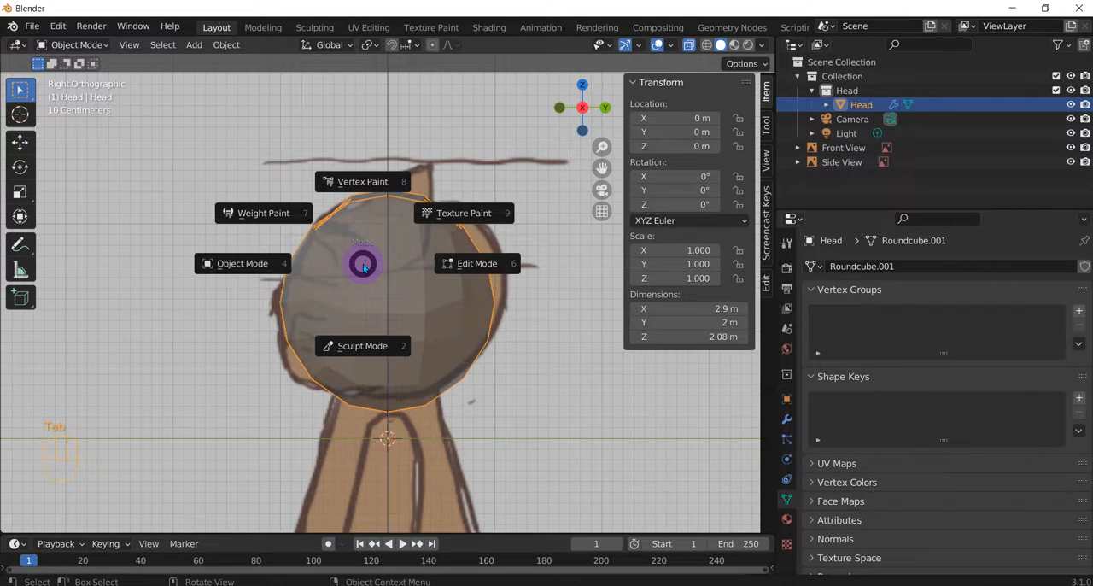
left_click(457, 263)
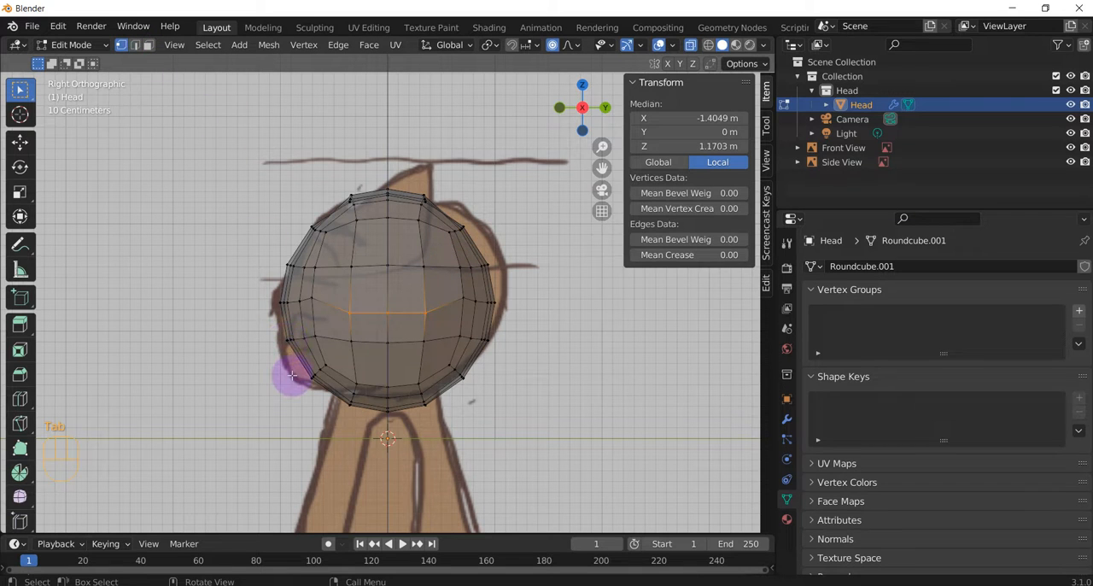
scroll(287, 373, "up", 1)
mouse_move(255, 341)
left_mouse_down()
mouse_move(284, 354)
mouse_move(255, 359)
left_mouse_up()
key("g")
left_click(247, 361)
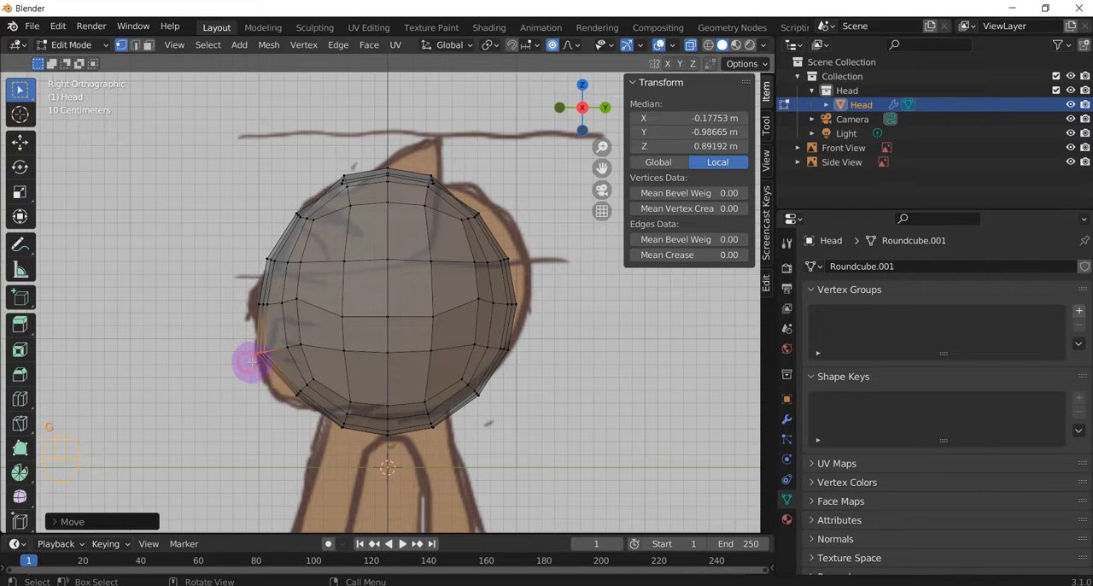
left_click_drag(303, 382, 287, 396)
key("g")
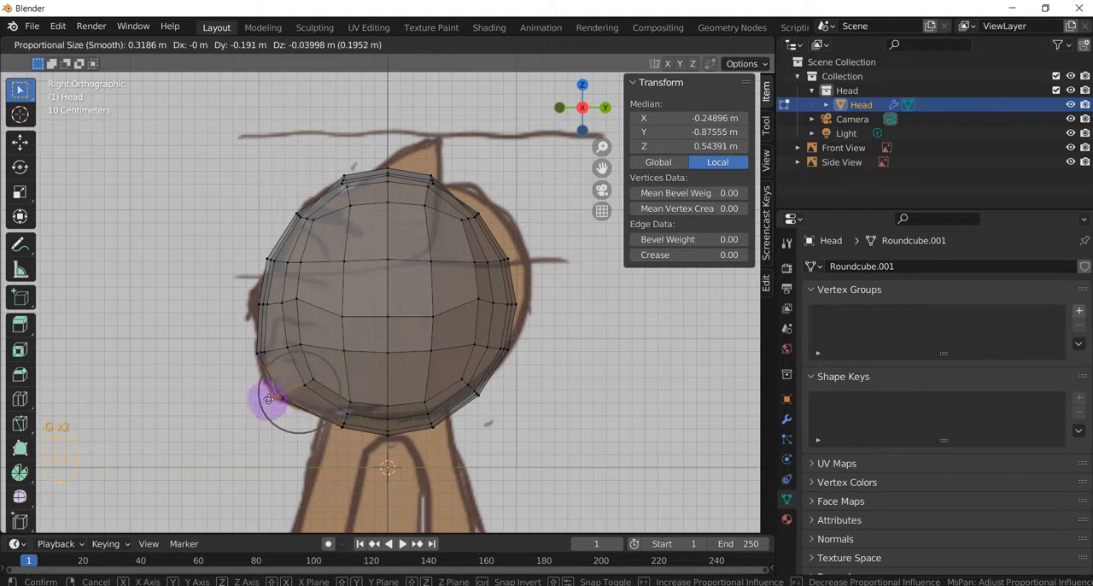
key("Escape")
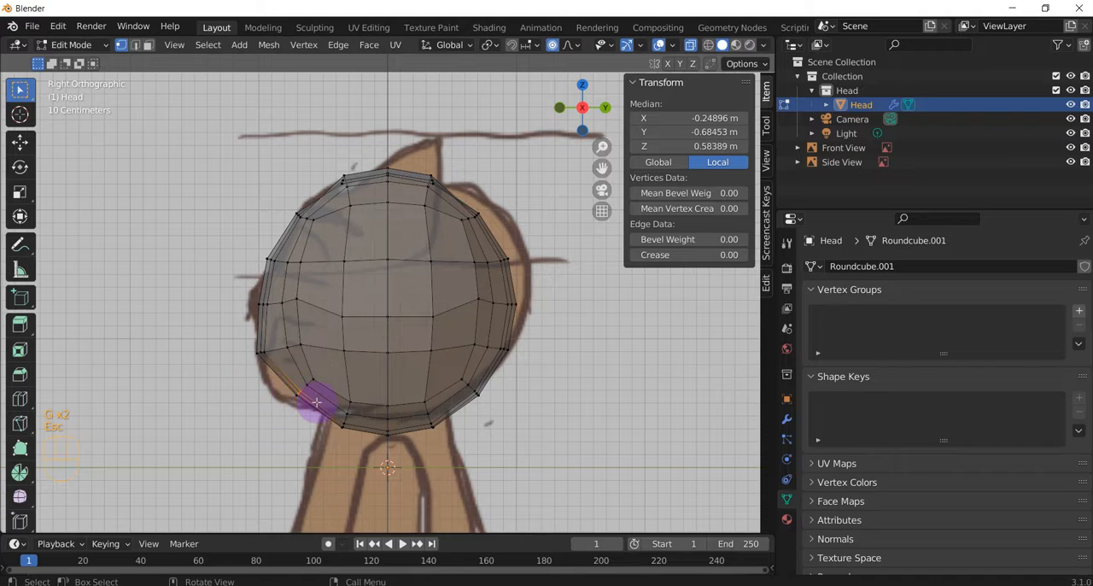
Step: Circle-select the chin corner vertices and pull them about 0.18 m forward to the side reference's chin outline
key("c")
left_click_drag(294, 398, 301, 403)
right_click(304, 405)
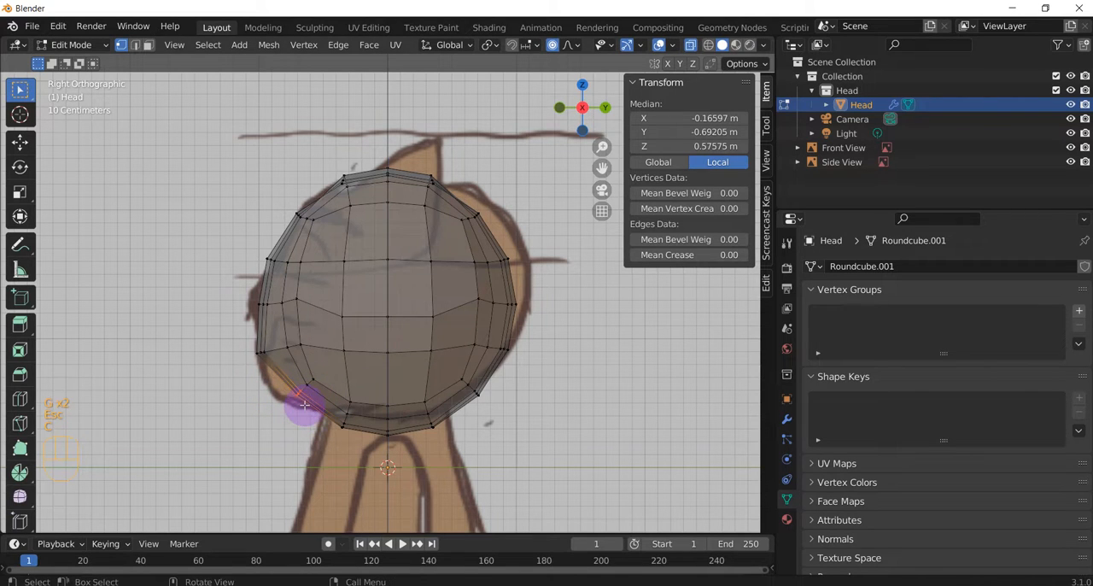
key("g")
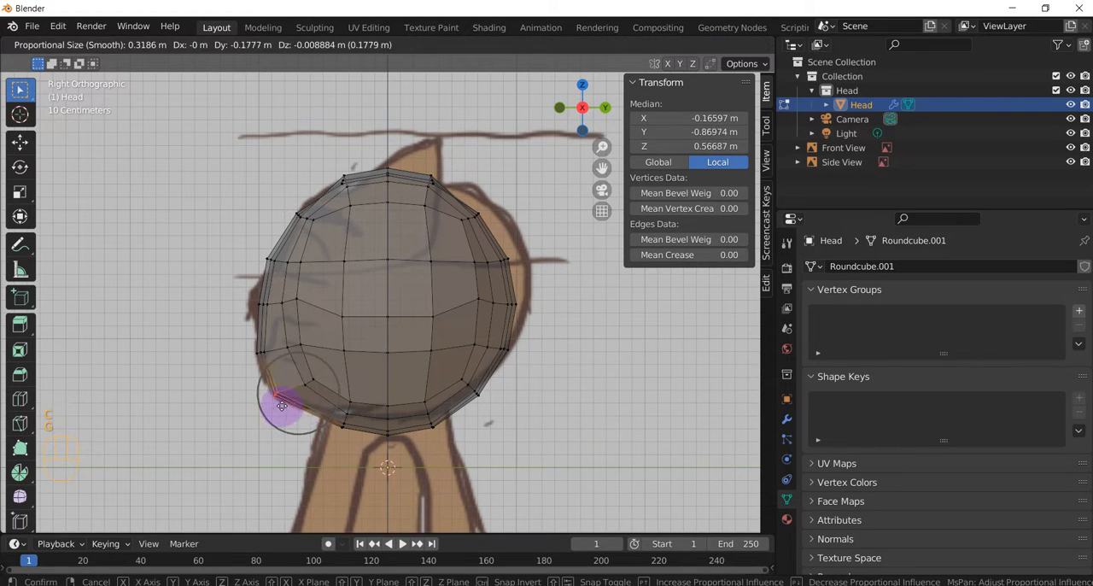
left_click(283, 405)
Step: Raise the vertices on the underside of the head about 0.1 m to meet the reference's jaw line
left_click_drag(331, 414, 438, 448)
key("g")
key("Escape")
key("g")
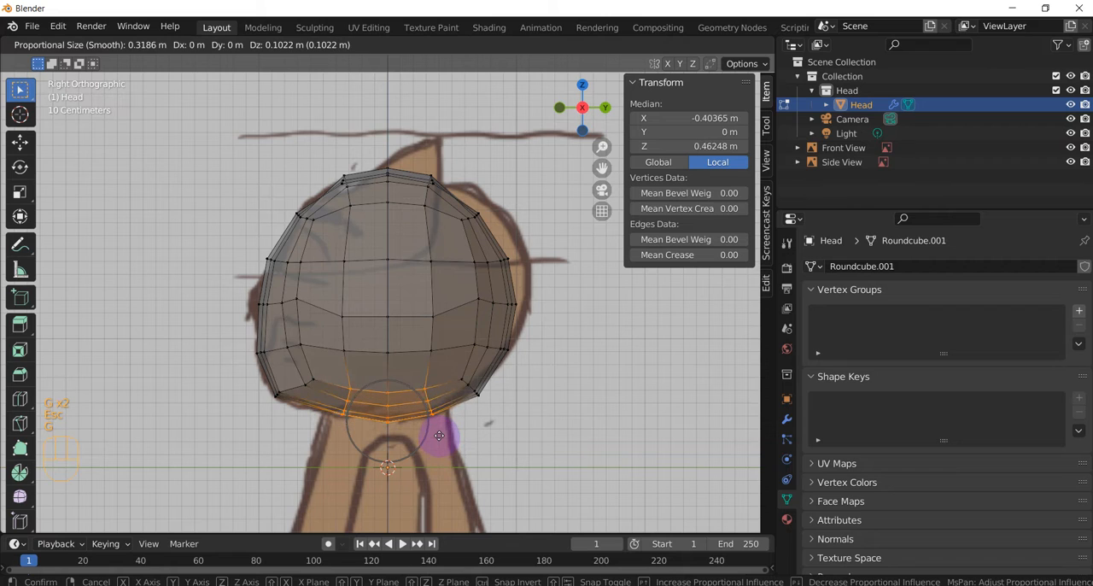
left_click(439, 436)
Step: Pull the back-of-head vertices at nose height about 0.1 m and those at eye height about 0.15 m out to the side outline
left_click_drag(500, 289, 536, 319)
key("g")
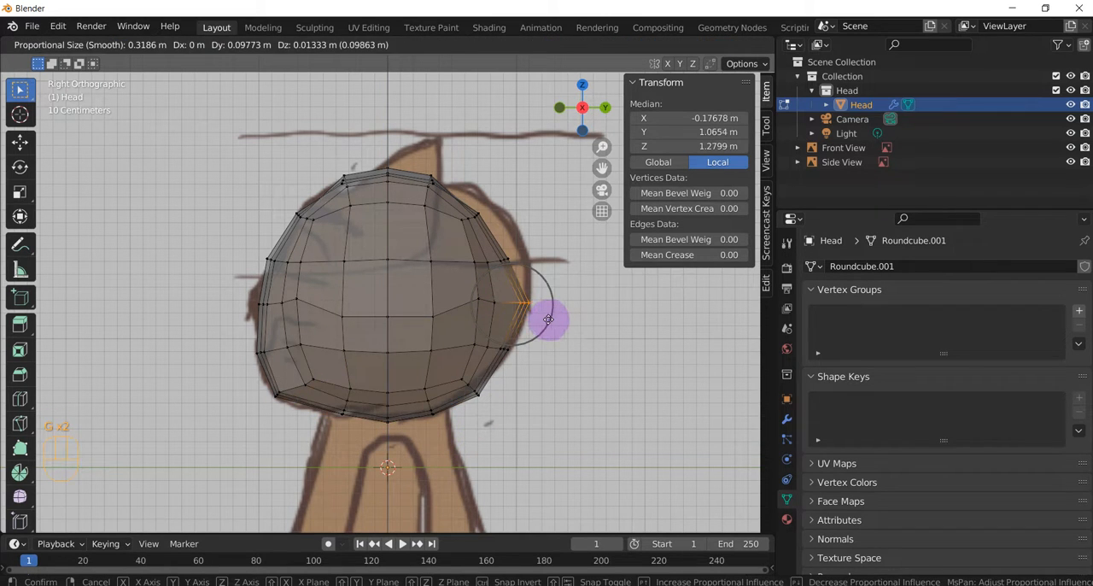
left_click(548, 318)
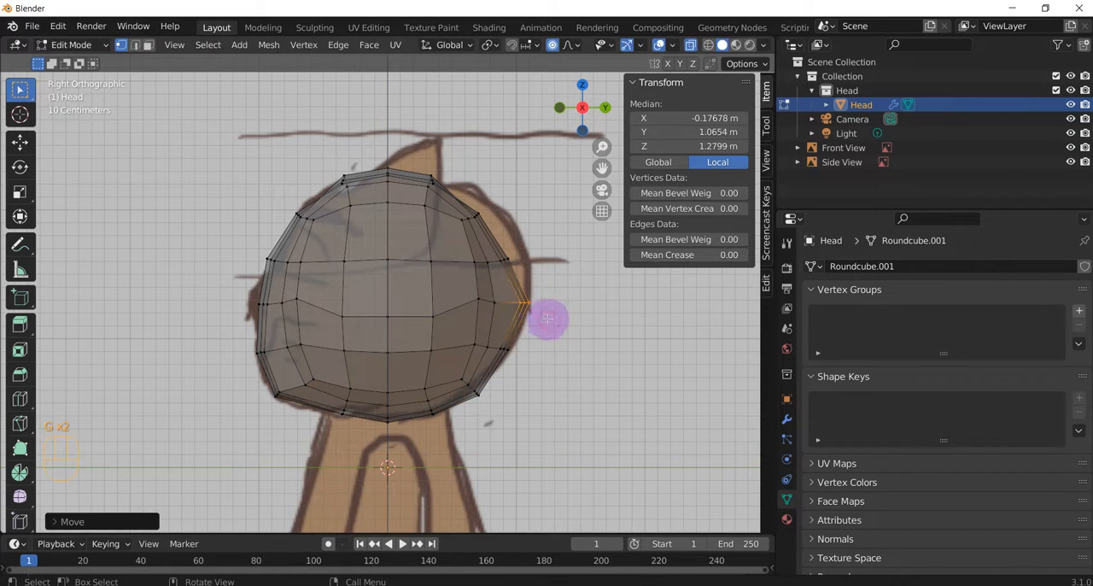
left_click(535, 268)
key("g")
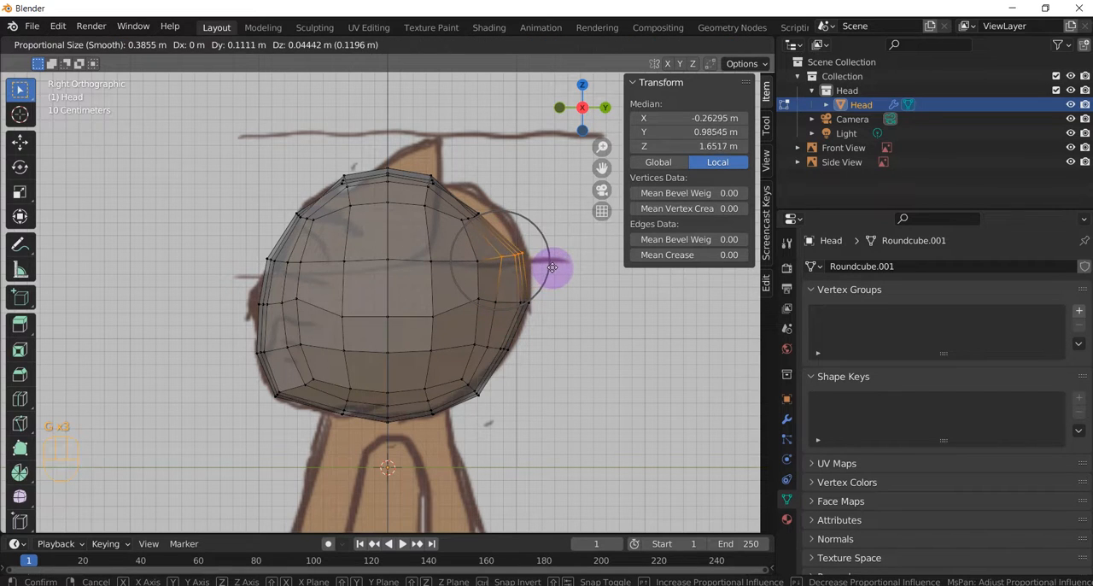
left_click(551, 267)
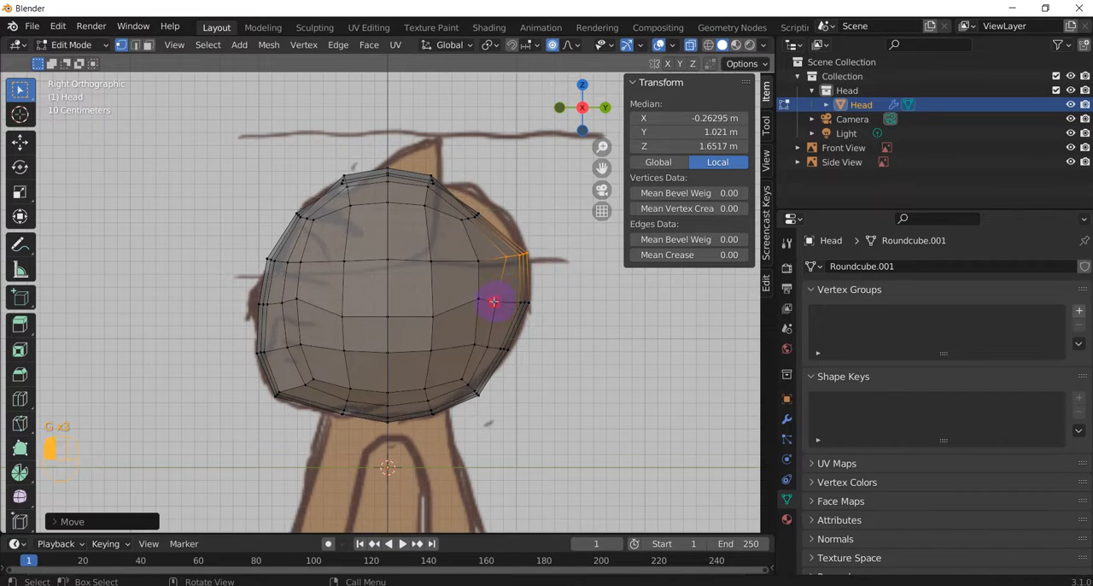
left_click(494, 302)
key("g")
left_click(500, 302)
Step: Pull the upper-back head vertices about 0.13 m outward and nudge the rear crown vertices toward the side outline
left_click_drag(465, 206, 455, 229)
key("g")
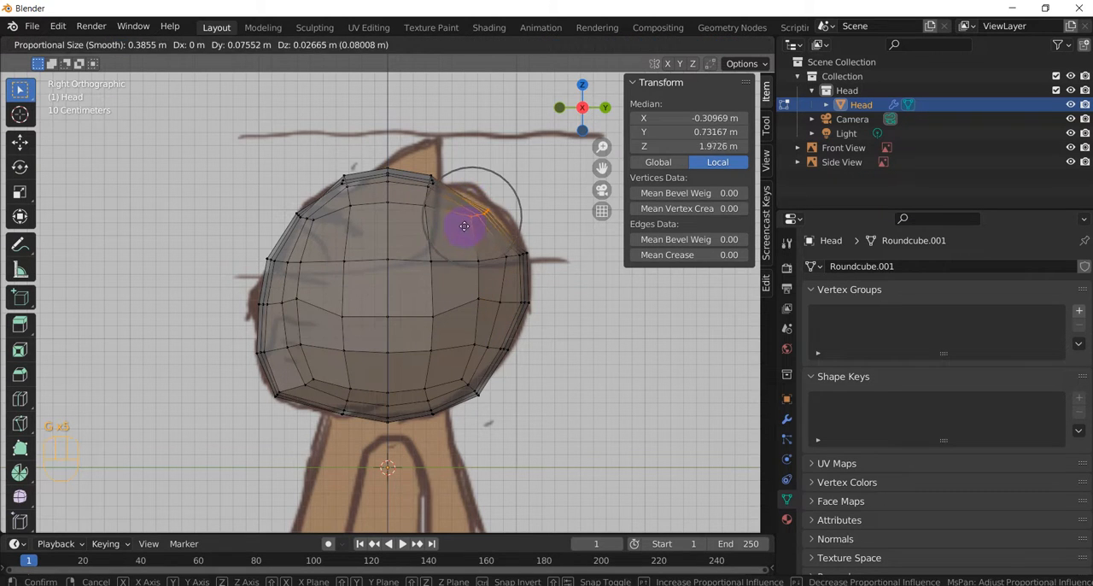
left_click(425, 152)
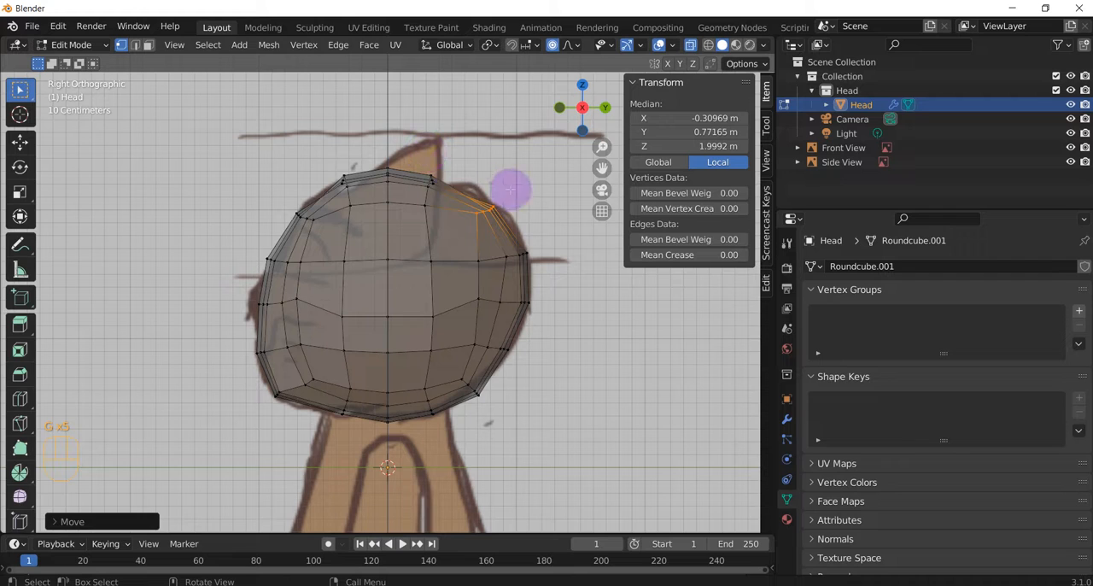
left_click_drag(419, 166, 433, 190)
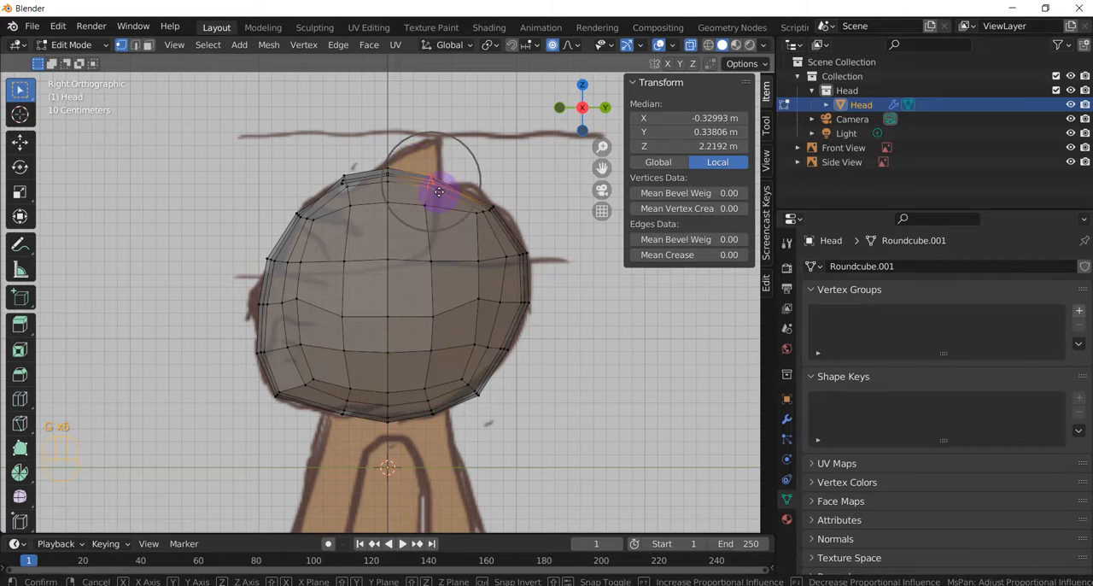
key("g")
left_click(442, 189)
Step: Return to Object Mode and review the head shape from the front and at an angle
left_click(549, 315)
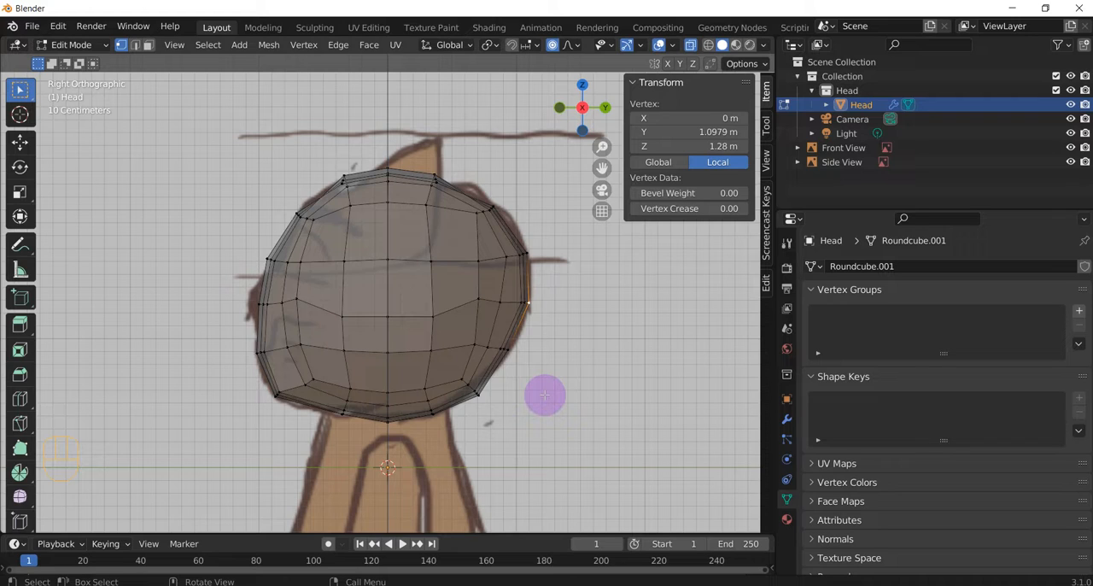
middle_click_drag(520, 393, 556, 403)
key("KP_1")
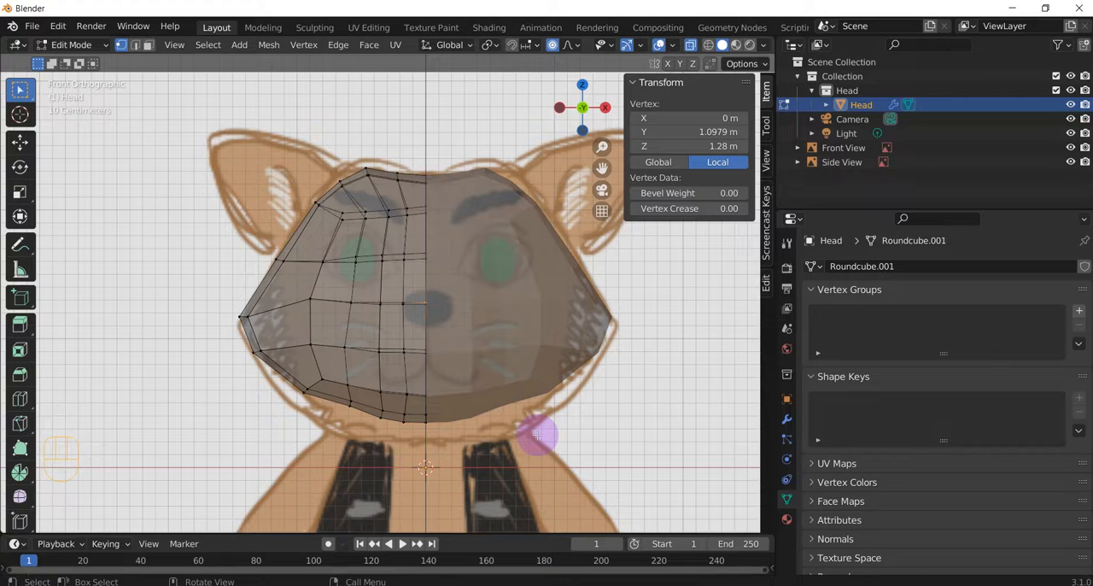
key("Tab")
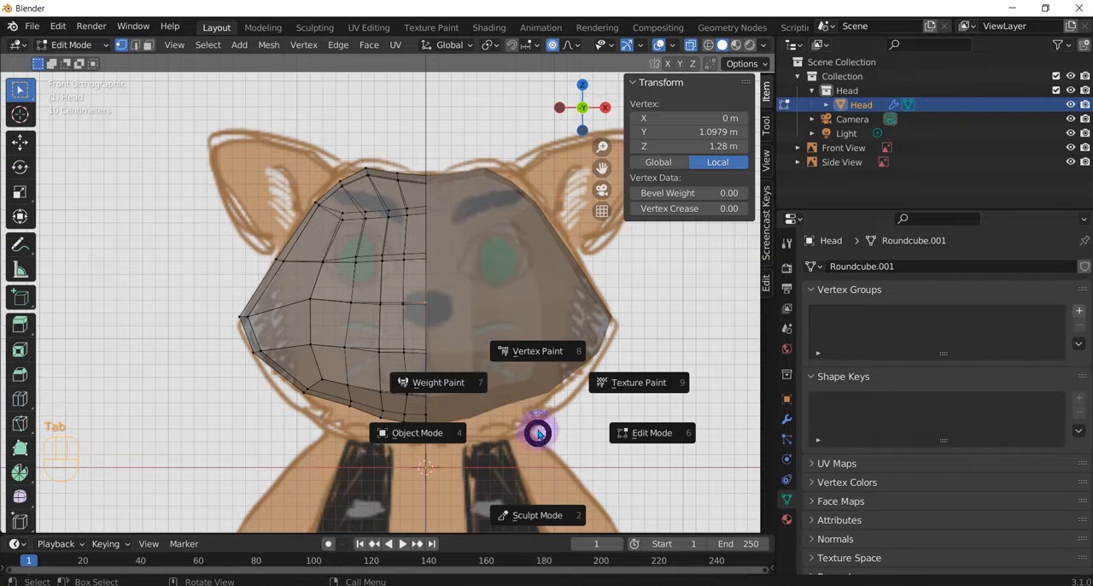
left_click(400, 433)
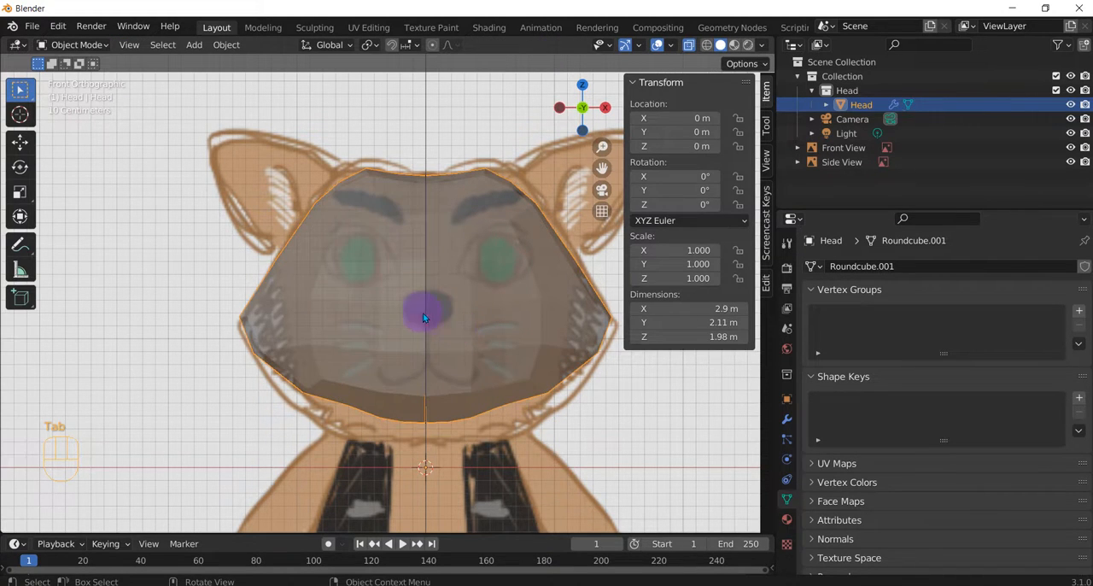
middle_click_drag(422, 309, 363, 265)
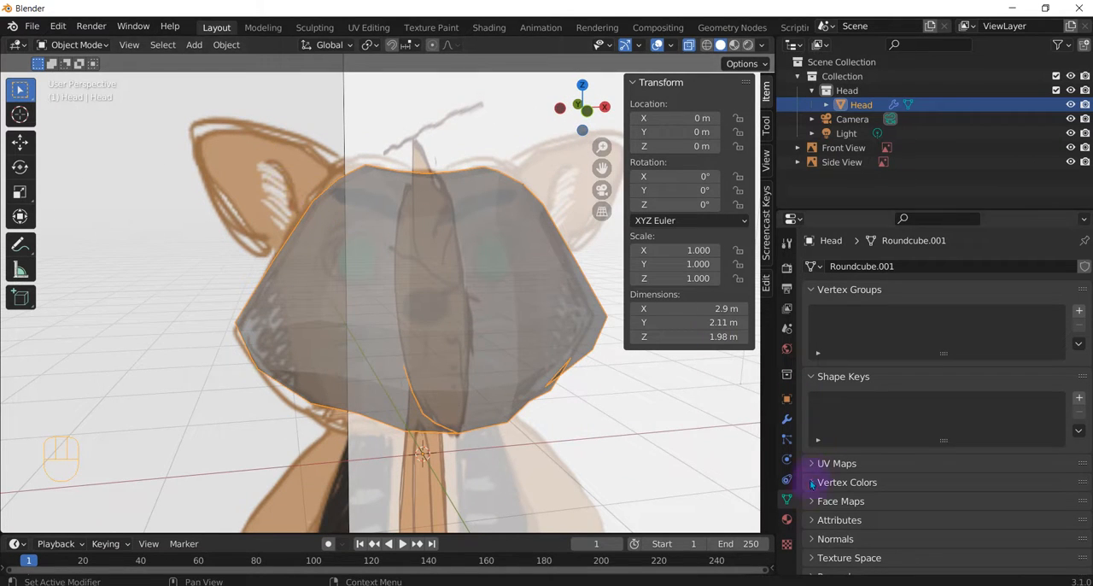
Step: Display the modifier settings of the Head object and keep the Head selected
left_click(786, 419)
middle_click_drag(360, 294, 348, 247)
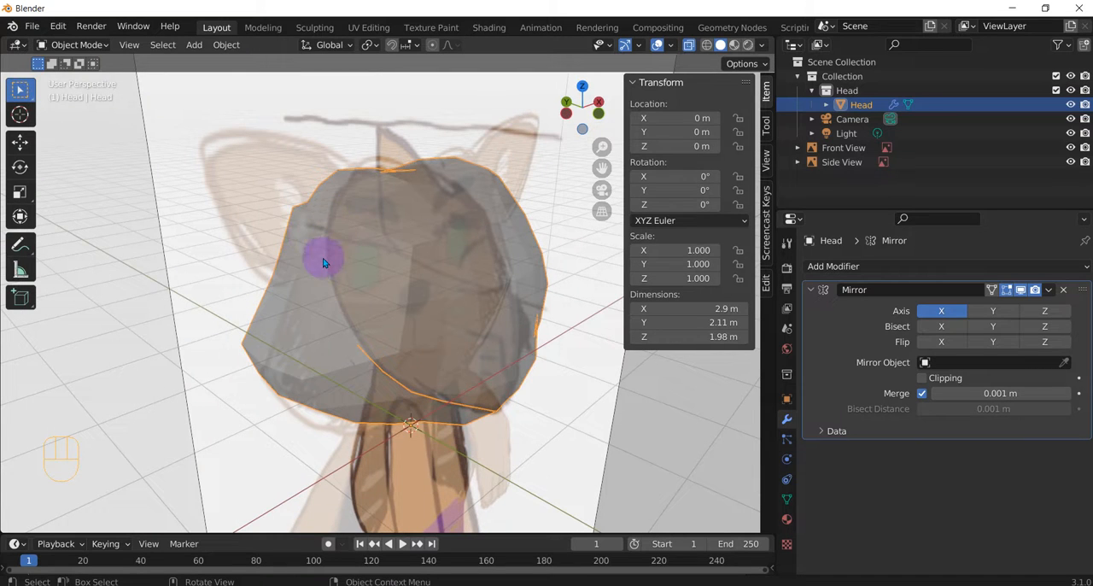
left_click(401, 268)
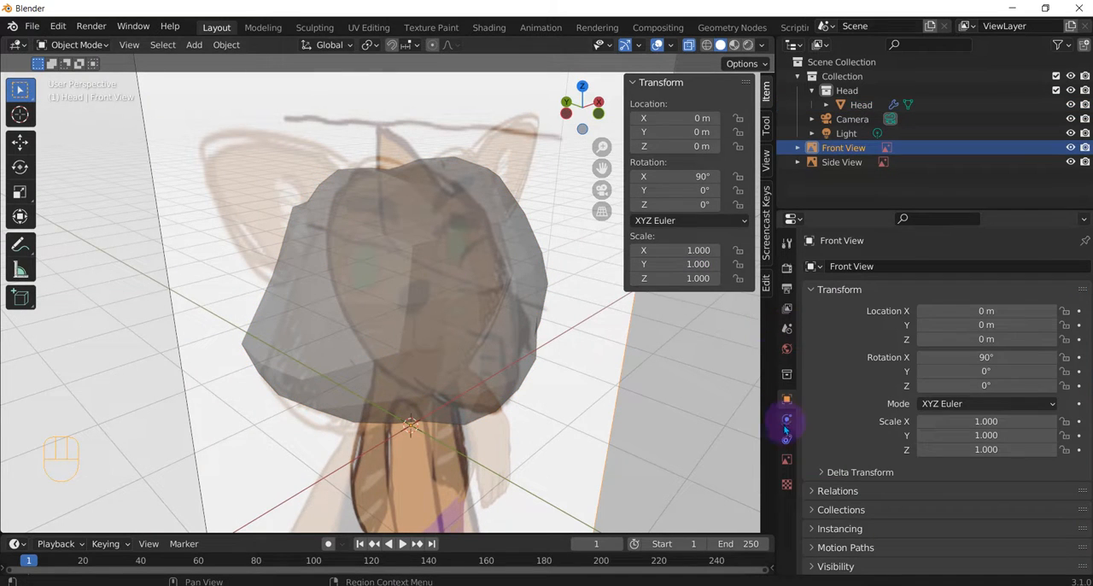
left_click(342, 270)
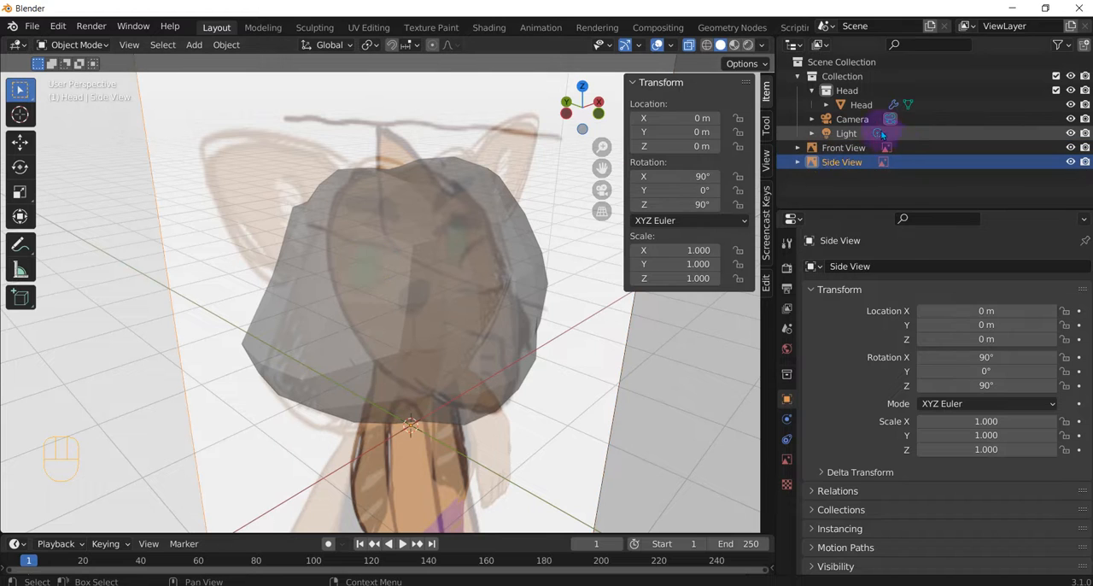
left_click(856, 105)
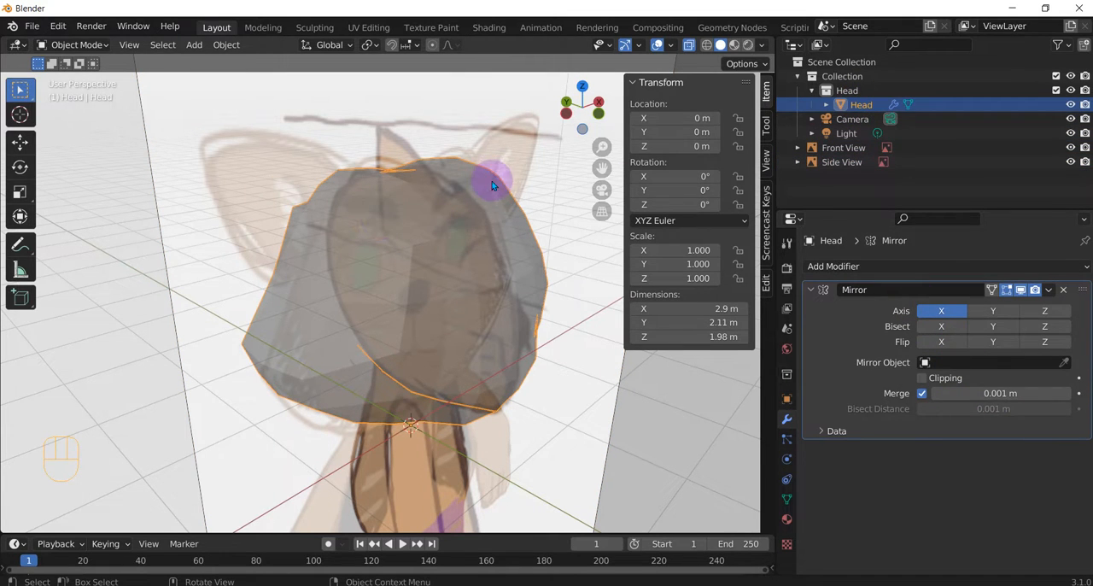
Step: Enter Edit Mode on the Head and hide the Side View reference image
key("Tab")
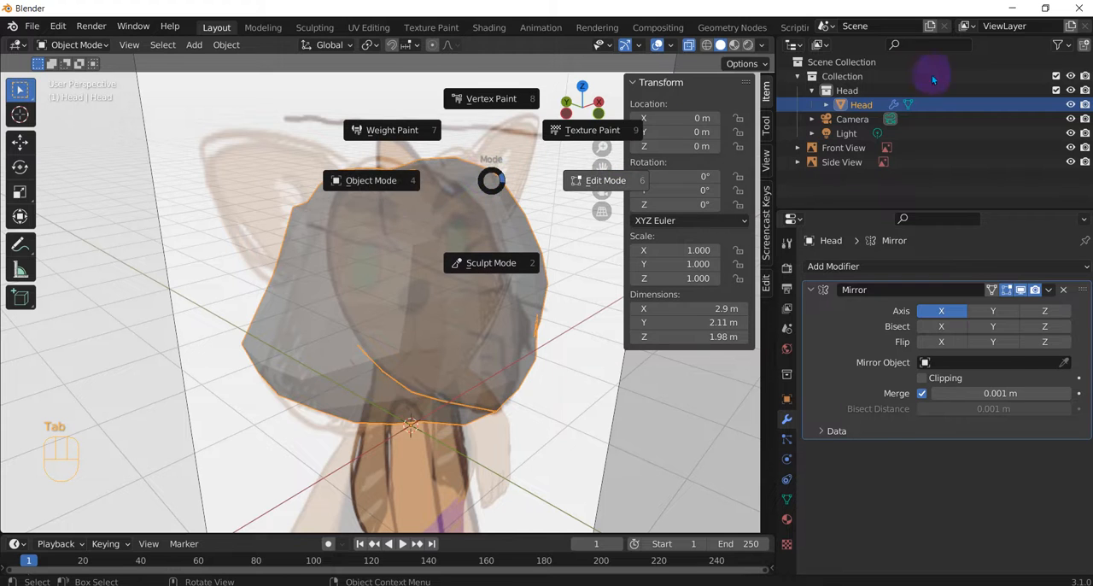
left_click(1070, 162)
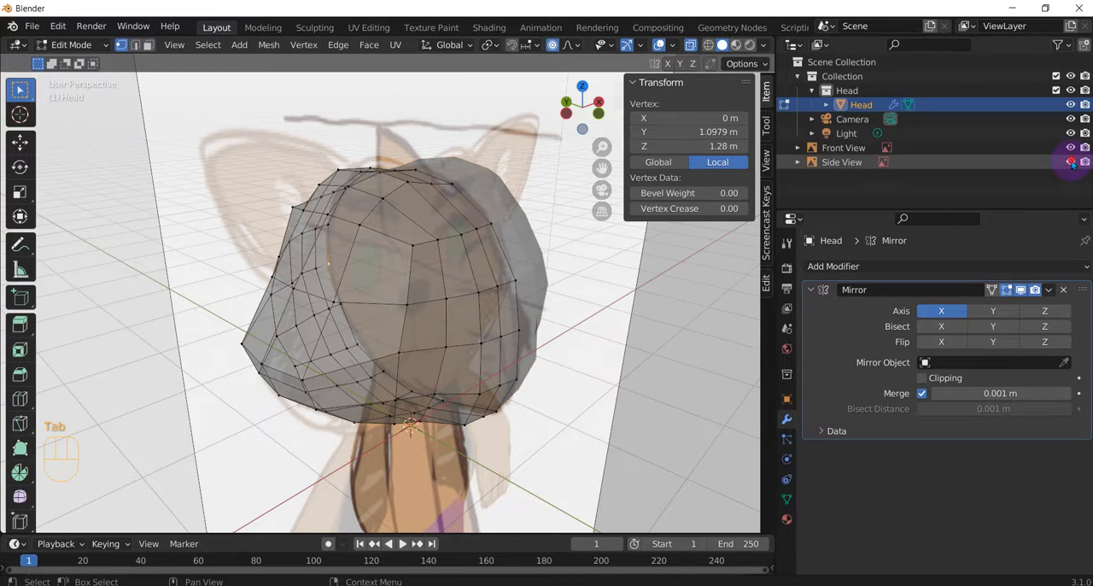
left_click(1070, 162)
Step: Delete the single vertex on the upper side of the head where the ear sits
mouse_move(371, 253)
middle_mouse_down()
mouse_move(367, 244)
mouse_move(415, 251)
mouse_move(342, 256)
mouse_move(367, 261)
mouse_move(309, 242)
mouse_move(391, 288)
mouse_move(353, 249)
middle_mouse_up()
left_click(322, 233)
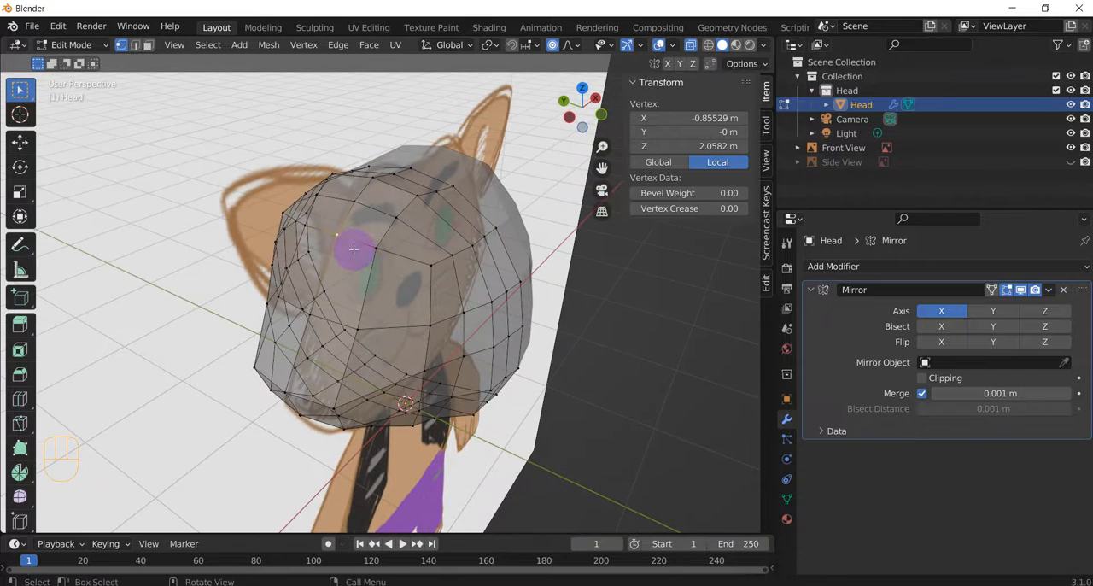
key("x")
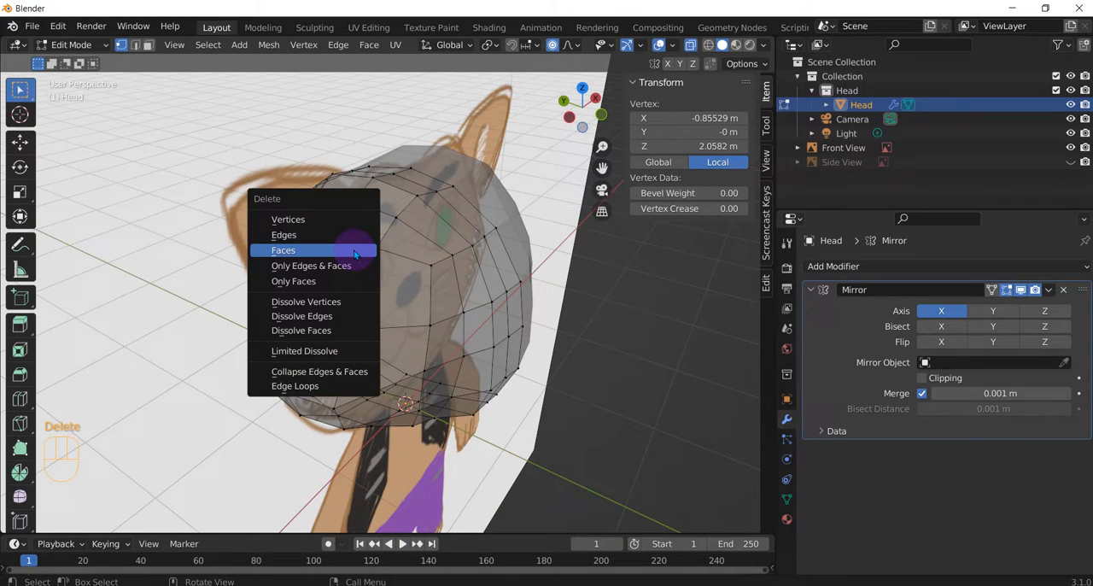
left_click(288, 220)
Step: Select the vertices around the ear opening and arrange them into a circle with LoopTools
mouse_move(330, 230)
middle_mouse_down()
mouse_move(420, 244)
mouse_move(430, 233)
mouse_move(452, 237)
mouse_move(371, 253)
mouse_move(319, 224)
middle_mouse_up()
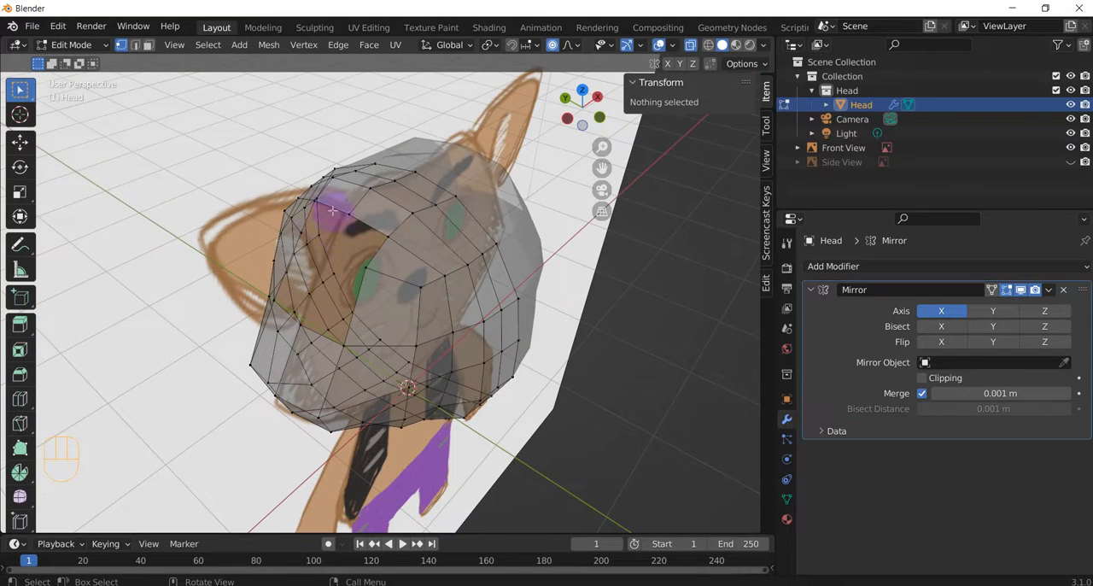
middle_click_drag(376, 204, 334, 196)
left_click(324, 201)
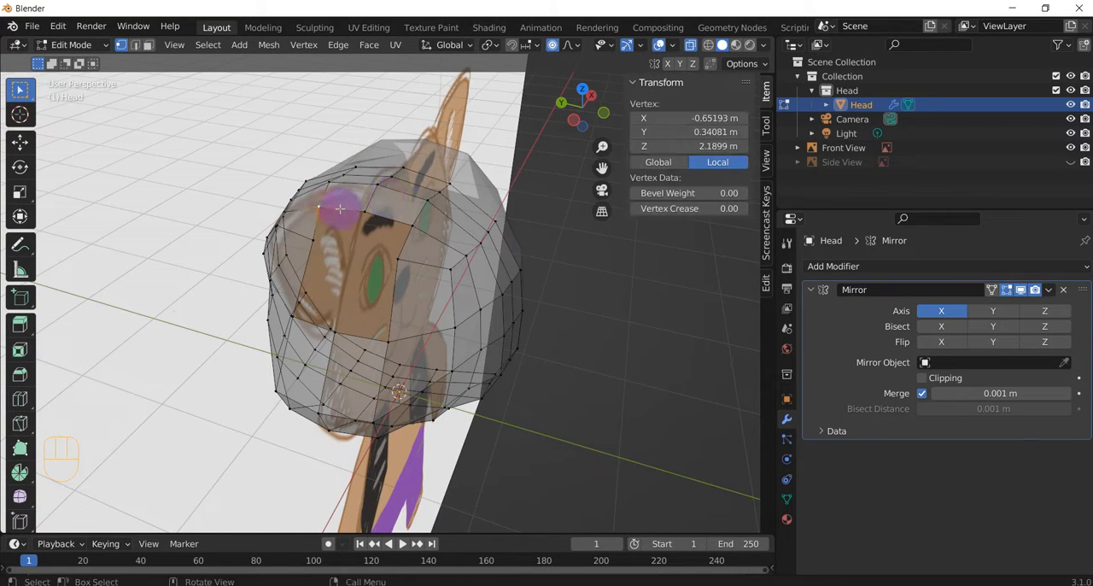
left_click(384, 214, "shift")
left_click(412, 227, "shift")
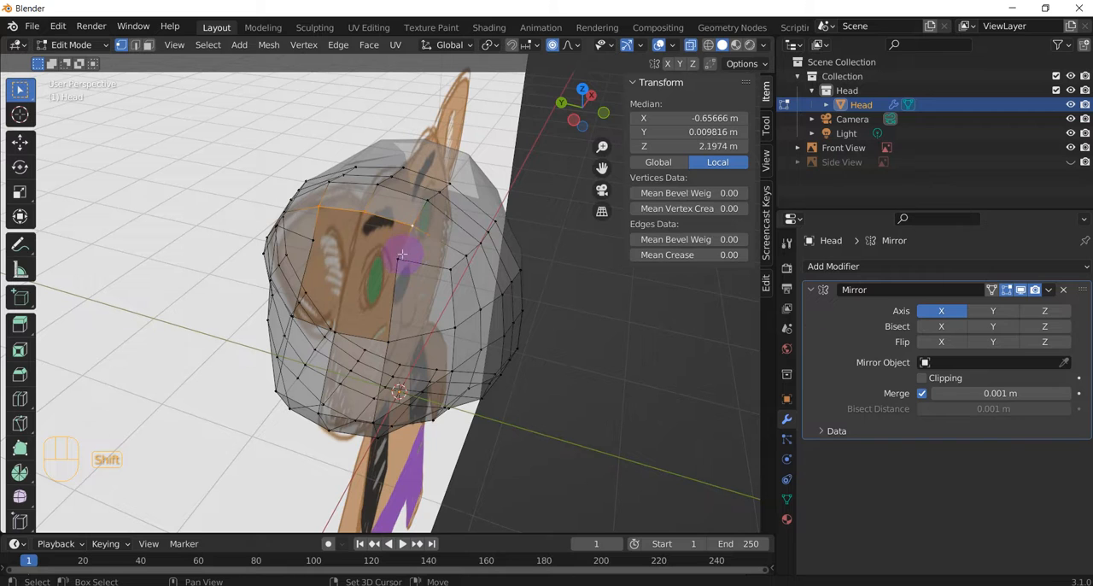
left_click(389, 330, "shift")
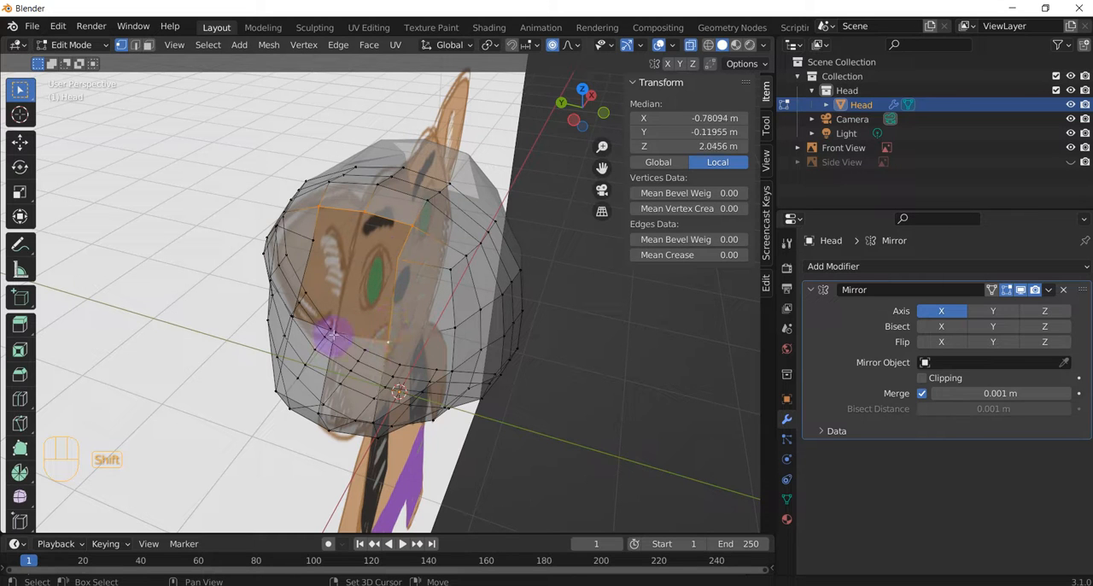
left_click(286, 316, "shift")
left_click(311, 238, "shift")
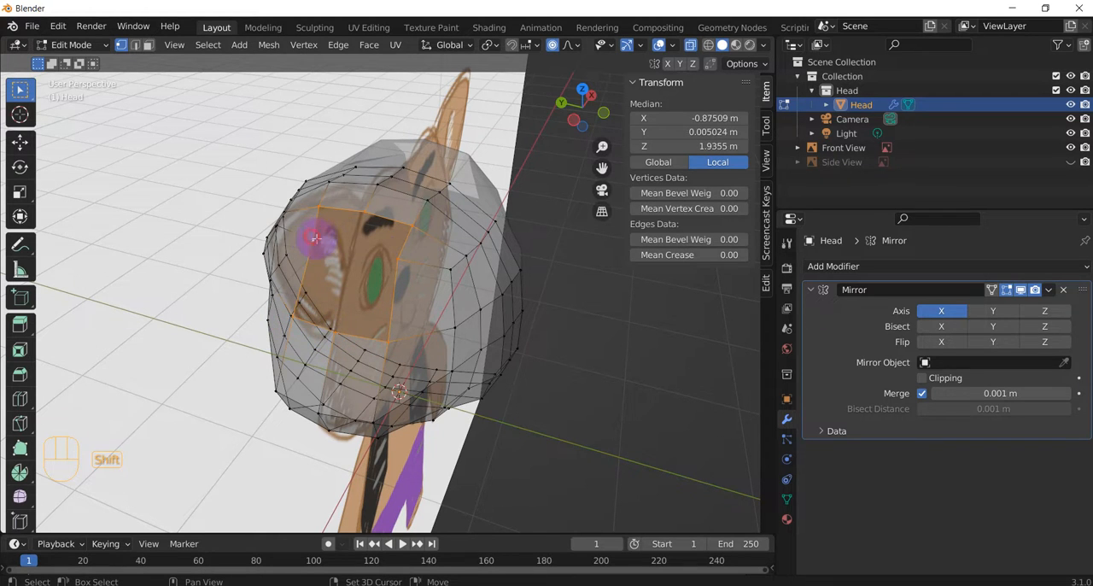
middle_click_drag(315, 238, 385, 310)
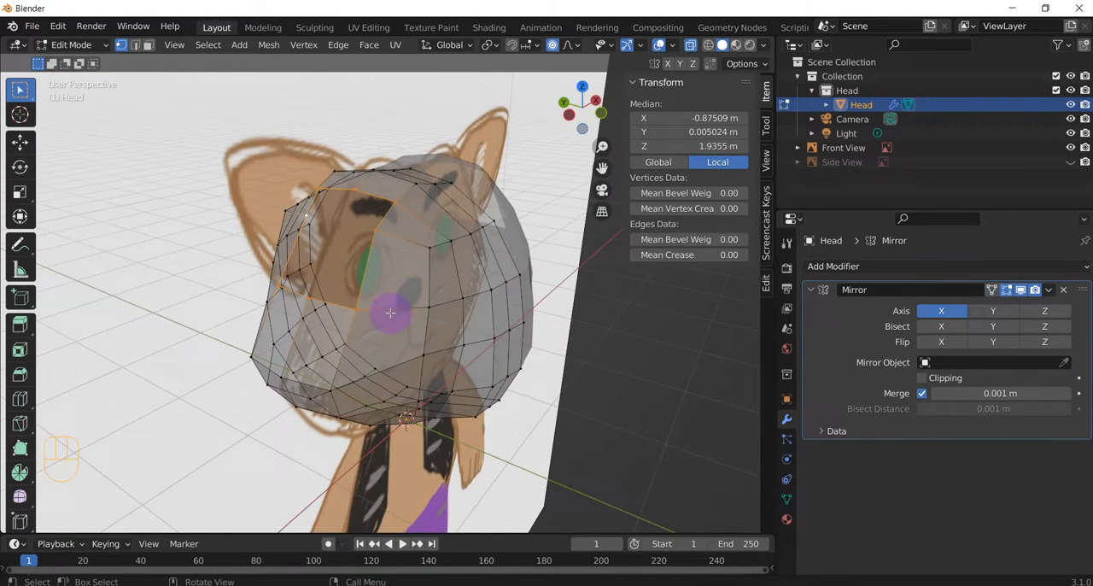
right_click(347, 243)
mouse_move(352, 232)
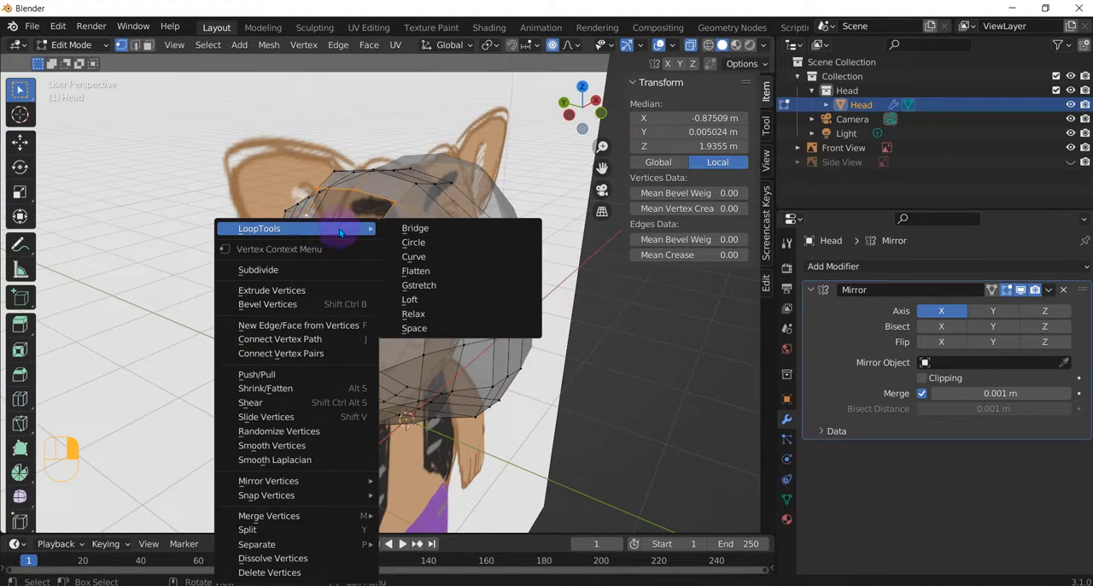
left_click(412, 243)
middle_click_drag(410, 261, 449, 288)
Step: Rotate the circular ear opening by about 16 degrees to realign its vertices with the surrounding mesh
key("alt+z")
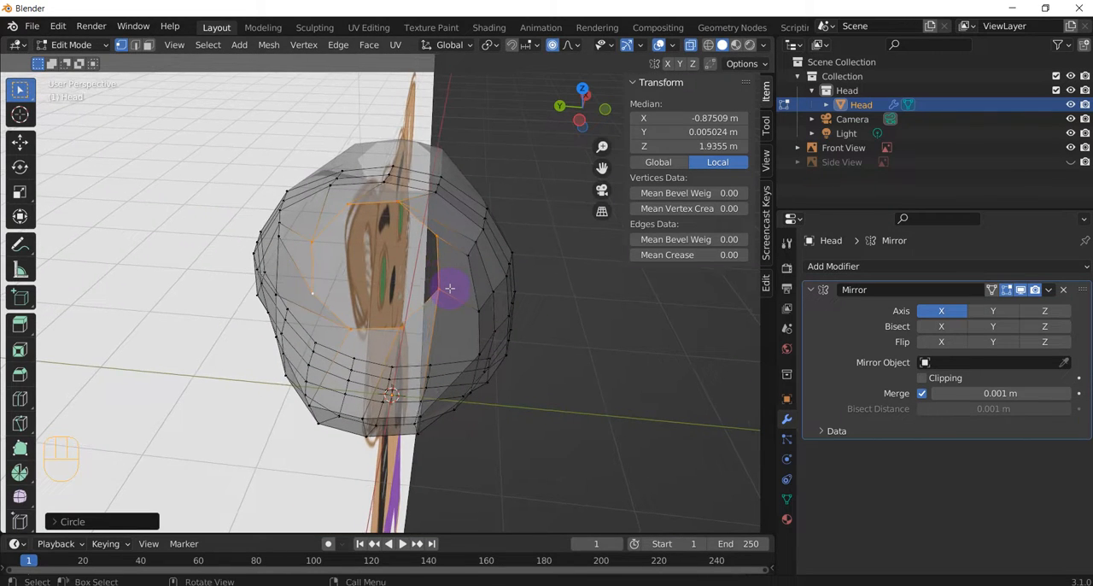
key("r")
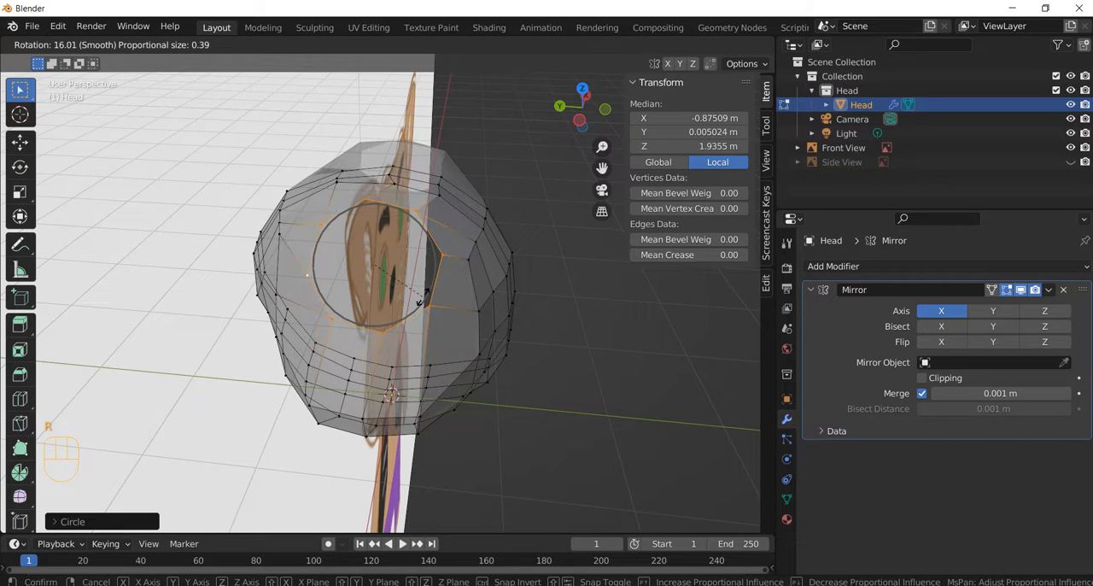
left_click(421, 299)
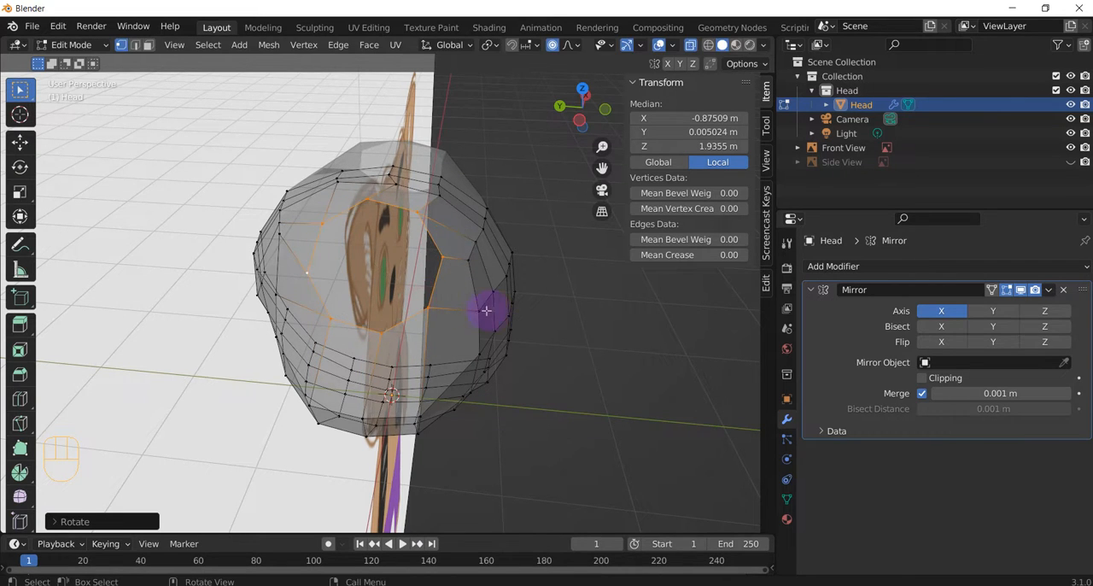
Step: In the front view, rotate the ear ring slightly about Y and move it about 0.03 m outward and 0.03 m up
middle_click_drag(488, 310, 352, 267)
key("KP_1")
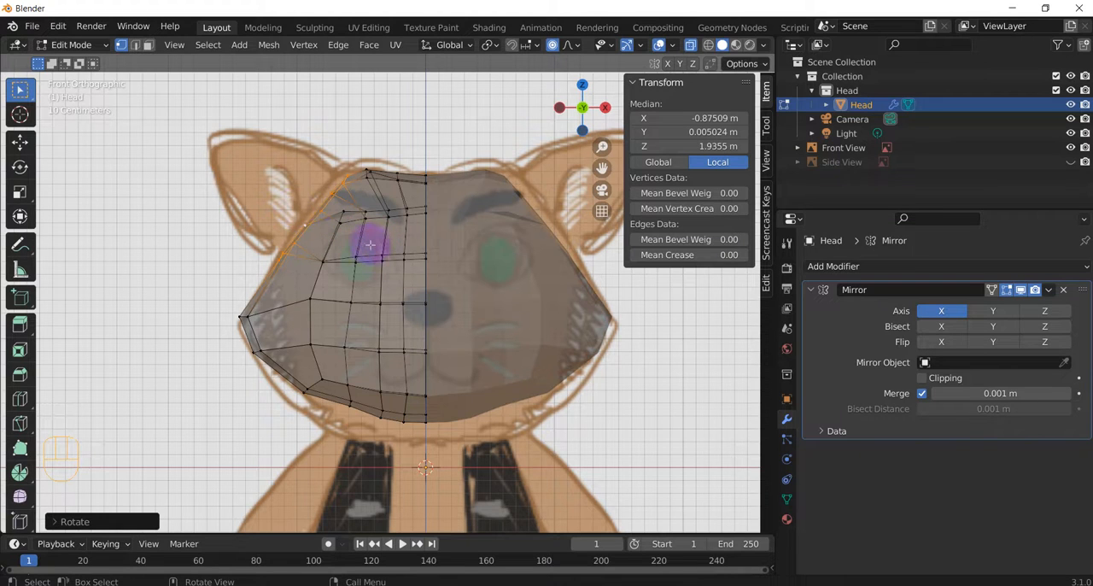
key("r")
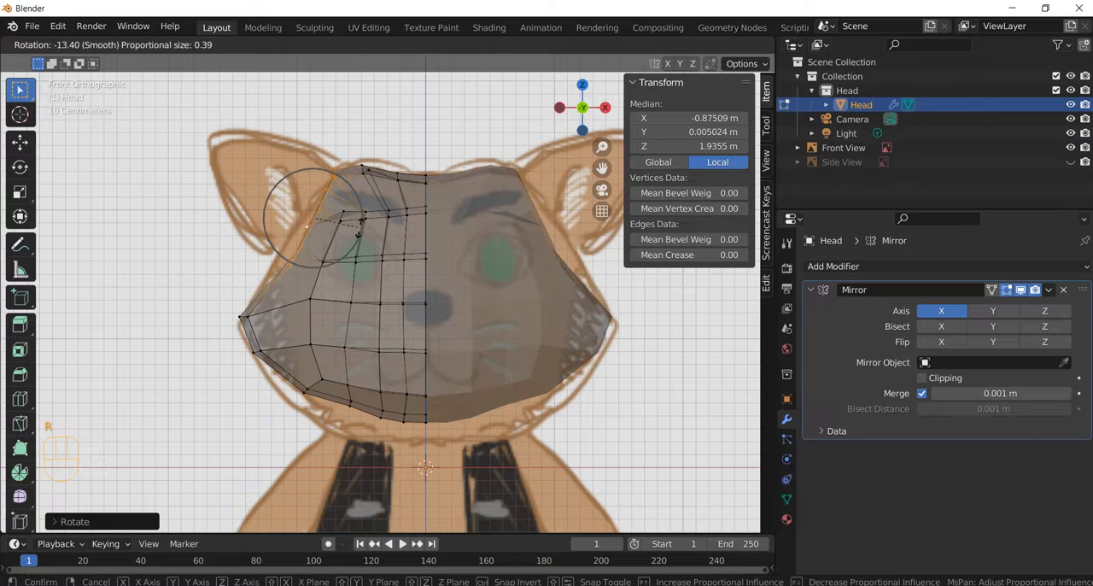
key("y")
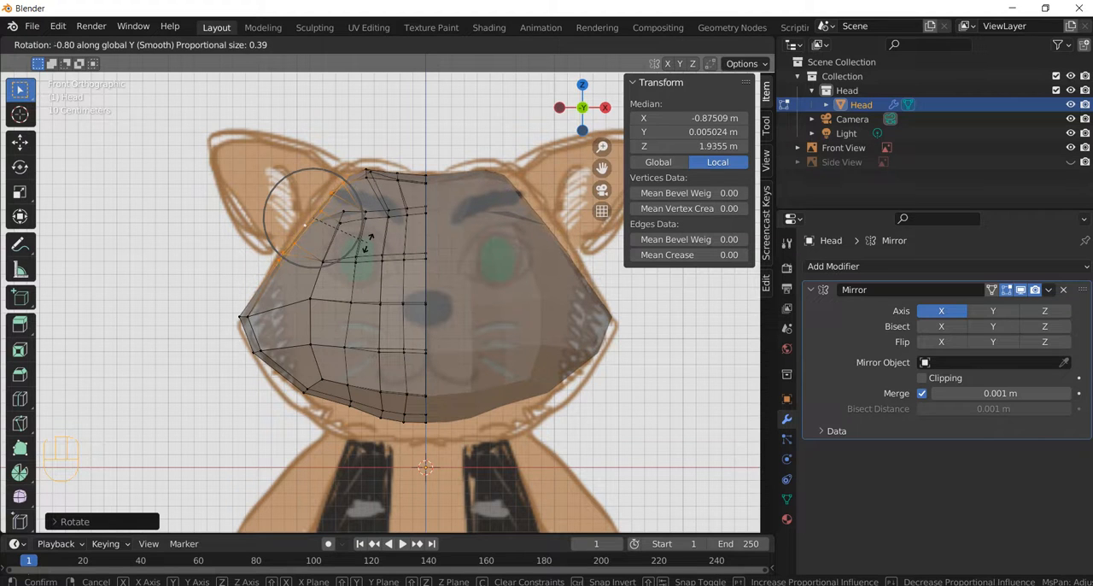
left_click(368, 240)
key("g")
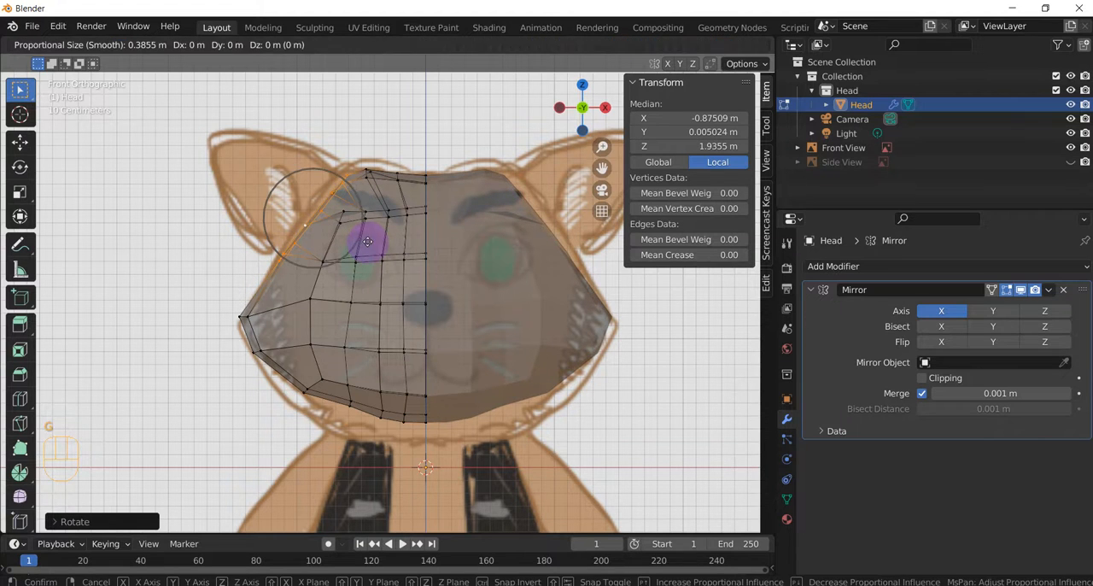
left_click(363, 239)
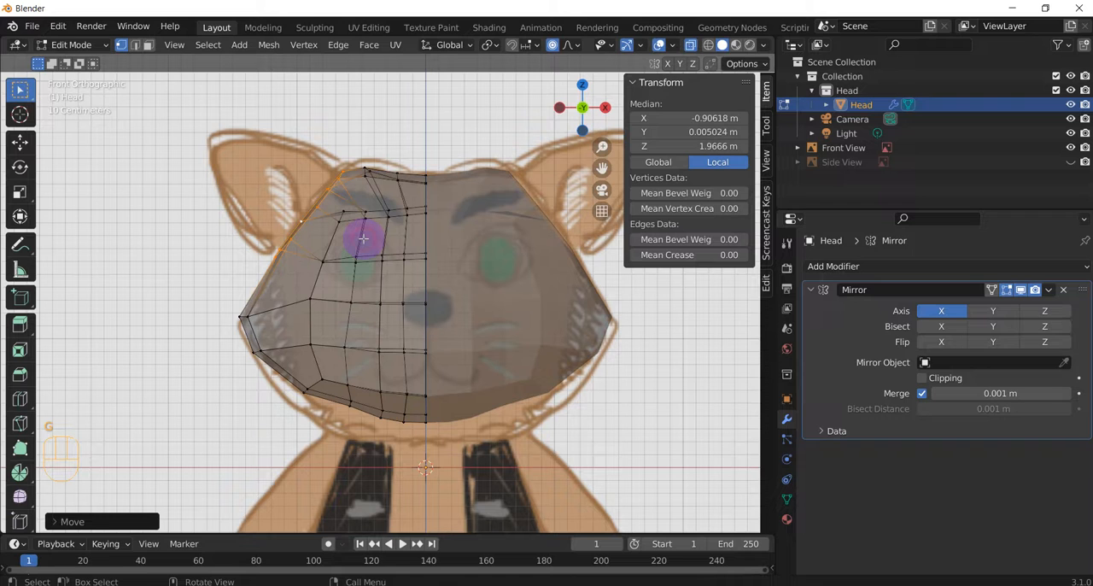
Step: Extrude the ear ring outward along the reference ear, about 0.26 m and again about 0.23 m, and shrink the end ring slightly
middle_click_drag(363, 239, 360, 288)
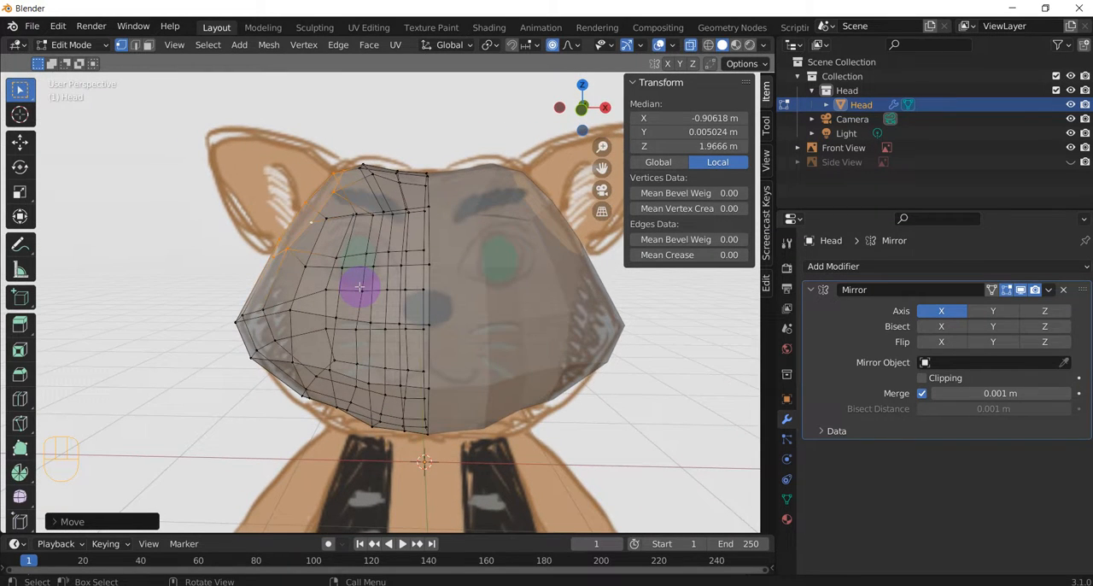
key("KP_1")
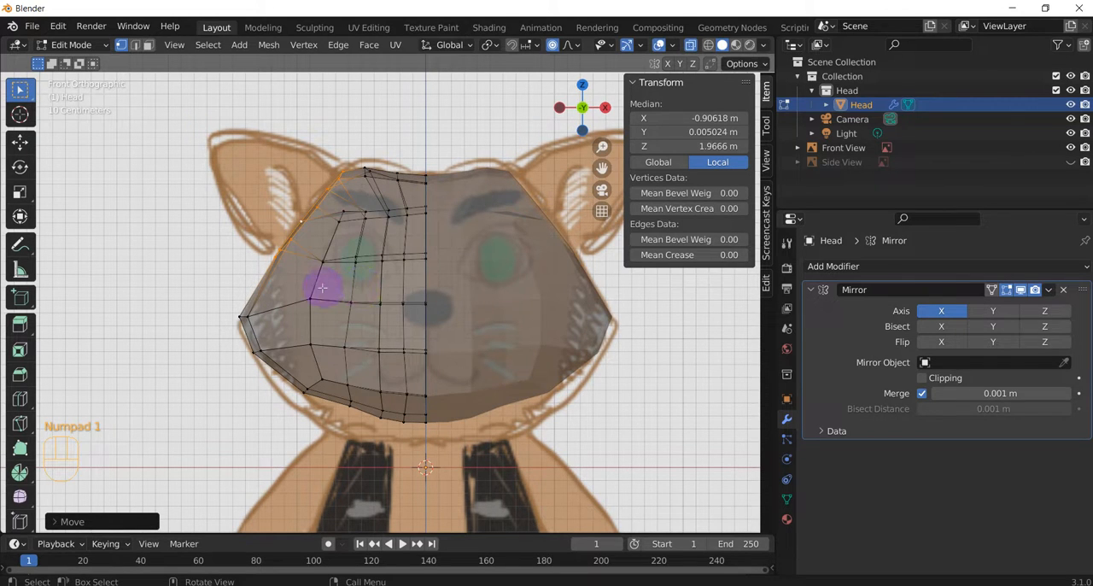
key("e")
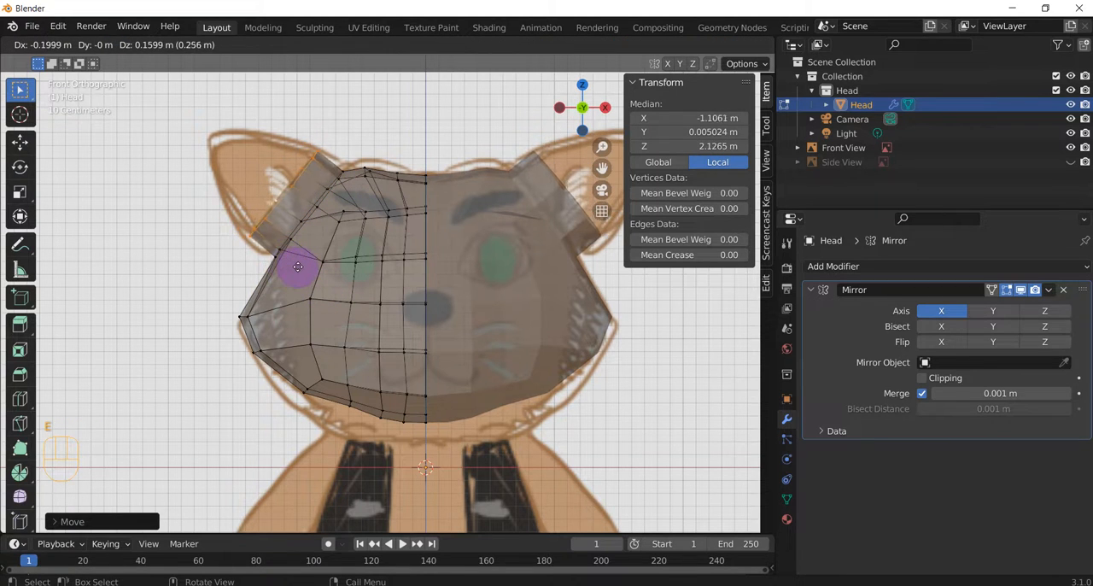
left_click(297, 268)
key("e")
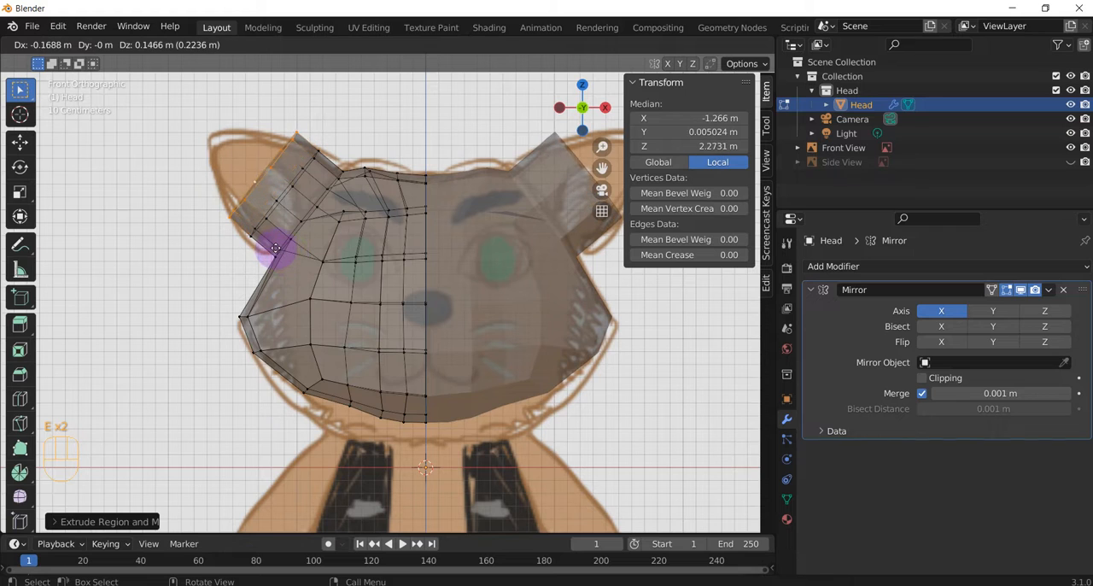
left_click(273, 247)
key("s")
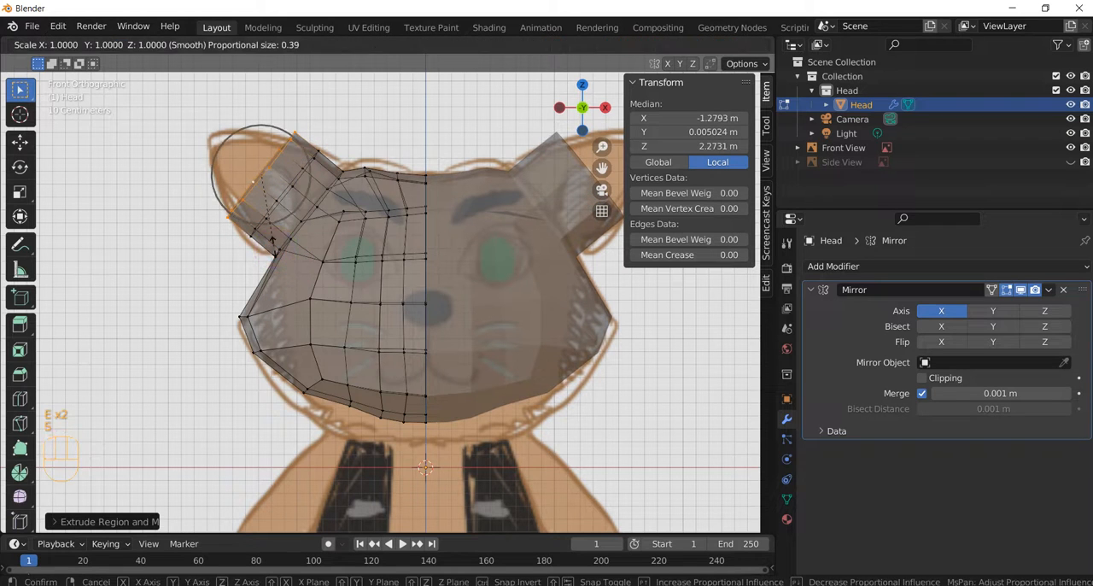
left_click(260, 238)
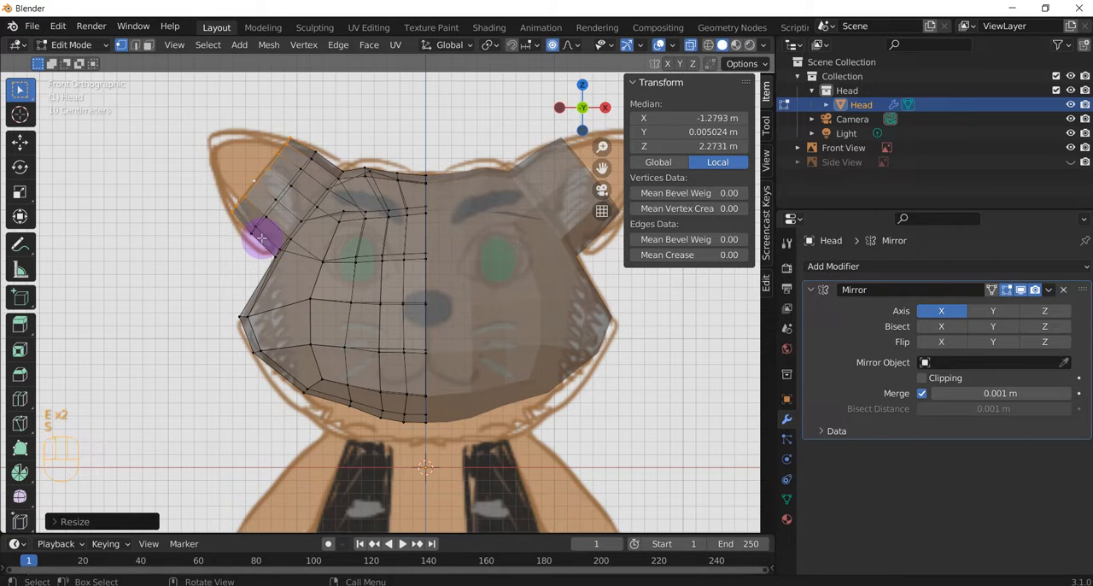
Step: Extrude a third ear section about 0.28 m and scale its ring to a little over half size to follow the outline
key("e")
left_click(235, 213)
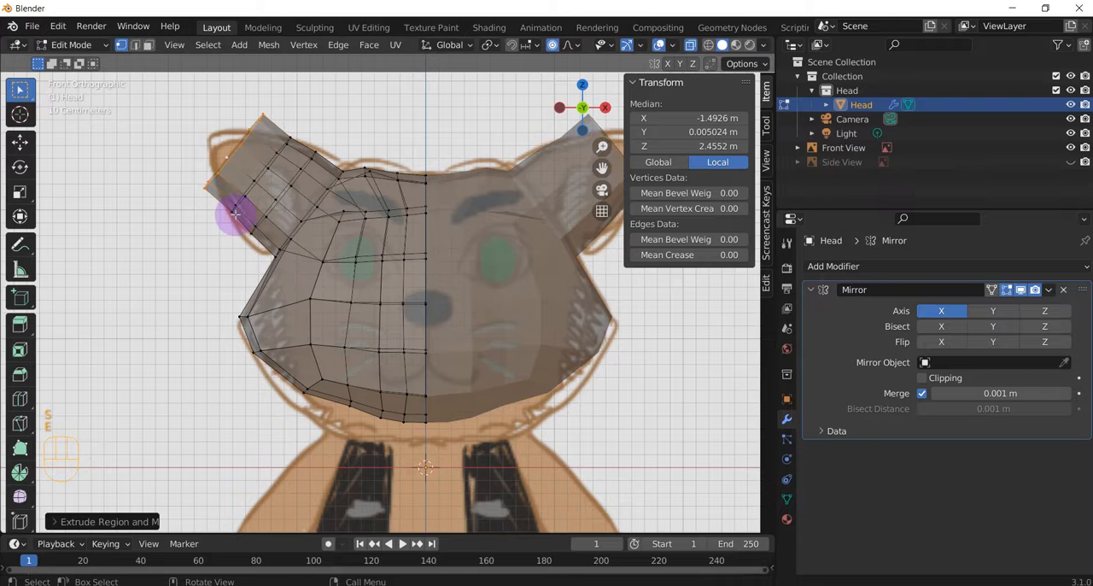
key("s")
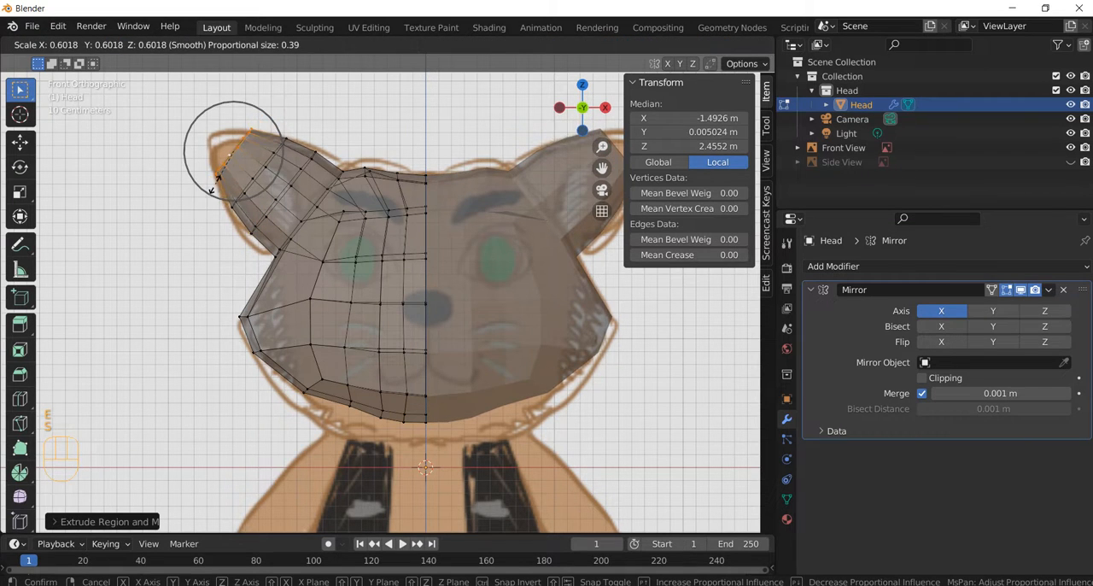
left_click(215, 184)
Step: Extrude a fourth ear section about 0.24 m and scale its ring to roughly a third to narrow it near the tip
key("e")
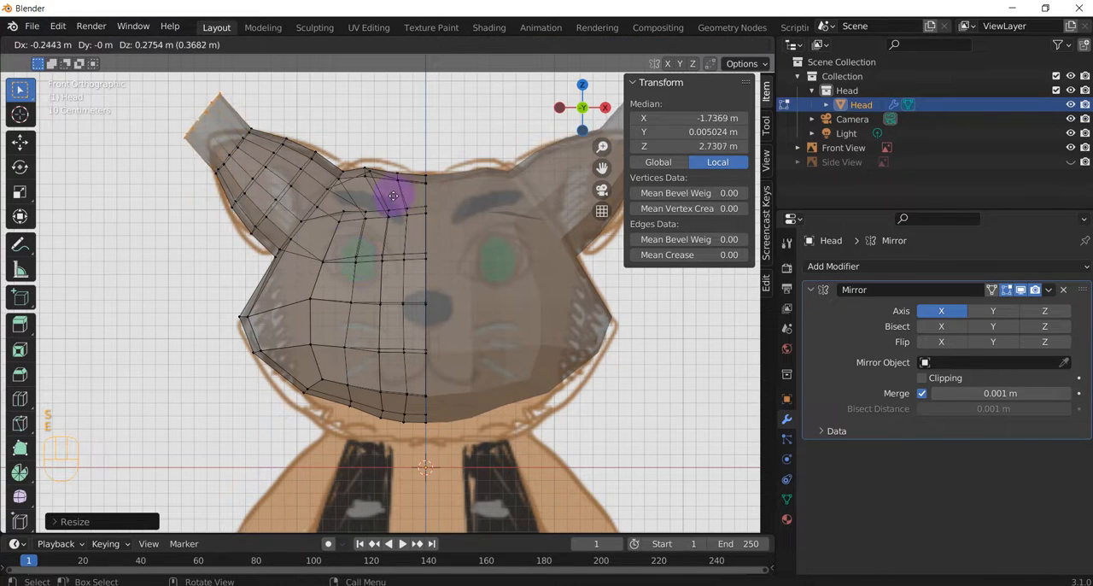
left_click(402, 207)
key("s")
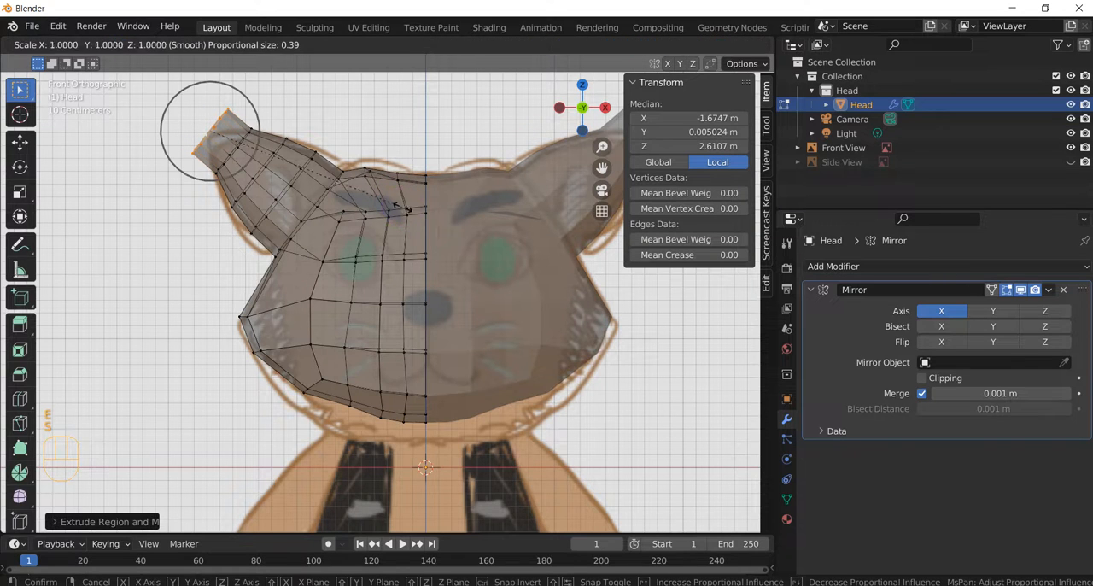
left_click(265, 166)
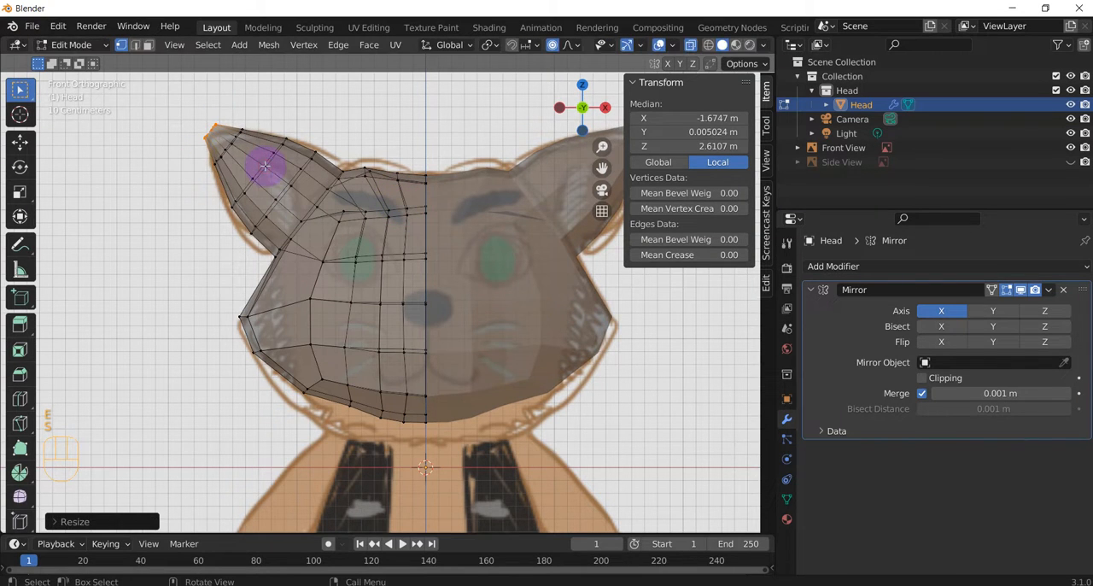
Step: Extrude the ear end about 0.12 m further and merge its vertices at the center into a pointed tip
key("e")
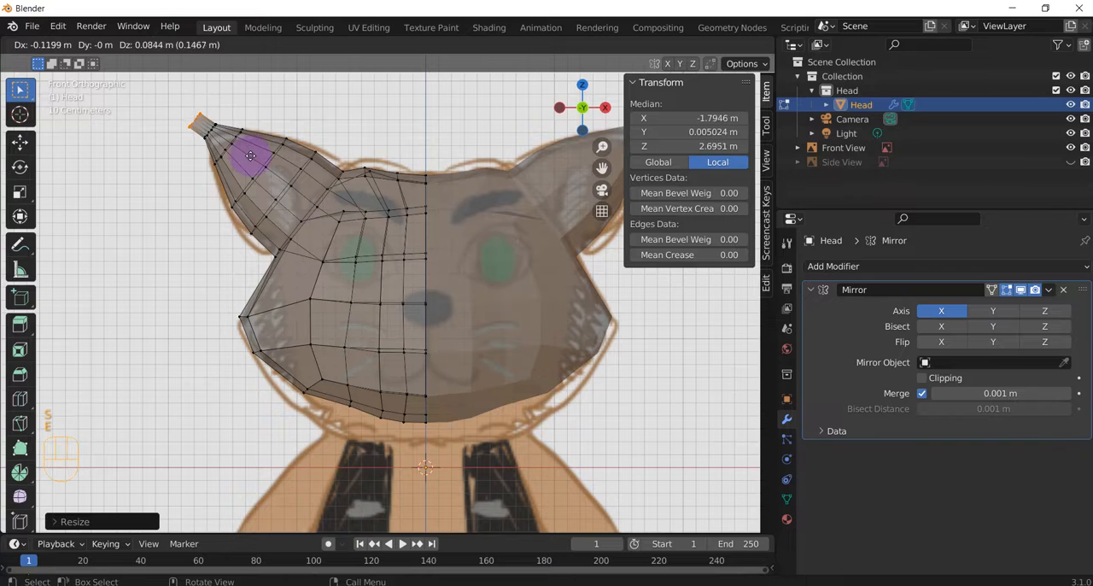
left_click(258, 159)
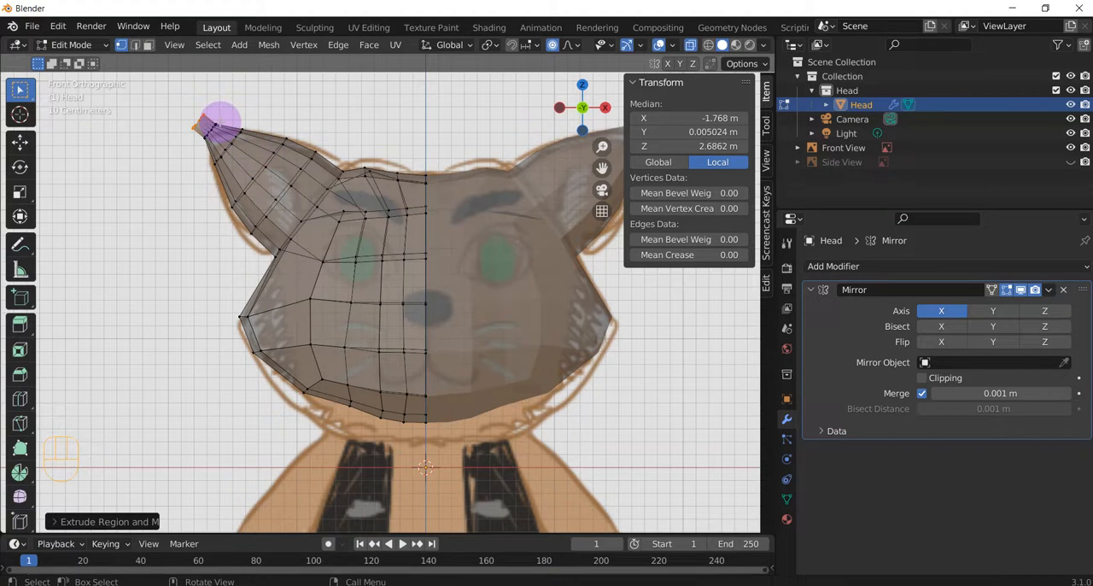
key("m")
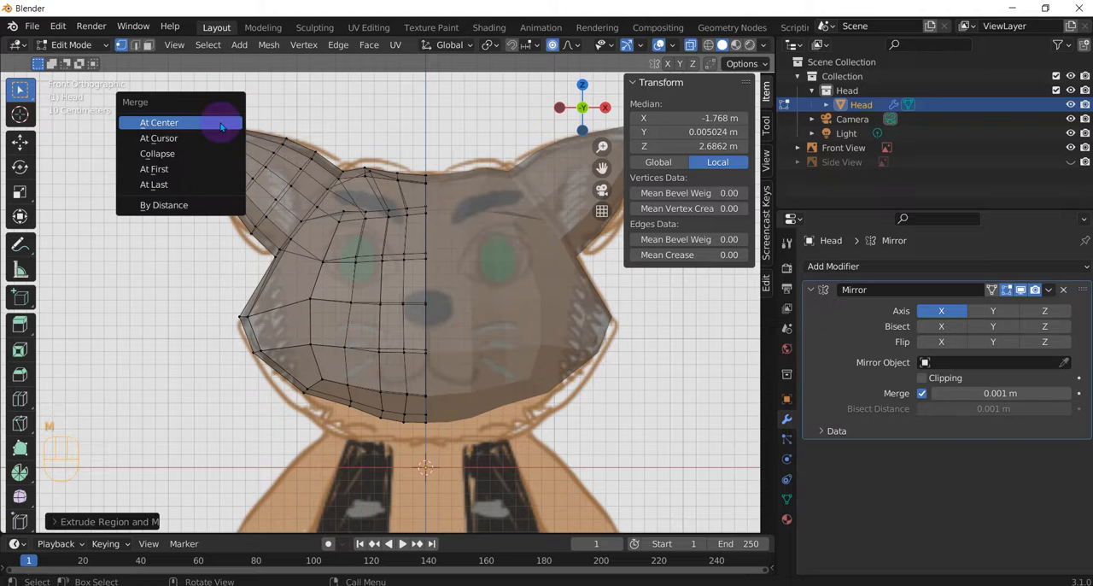
left_click(159, 123)
Step: Select the outer ear vertices down to the first extruded ring and scale them up by about 1.1 to fill the reference outline
mouse_move(231, 232)
middle_mouse_down()
mouse_move(359, 247)
mouse_move(245, 238)
middle_mouse_up()
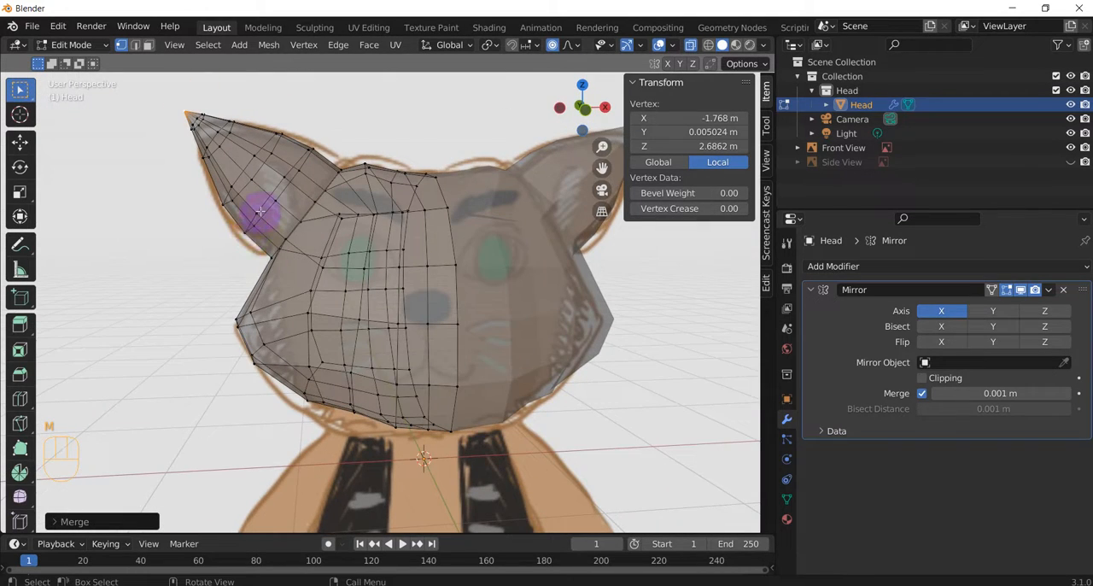
key("KP_1")
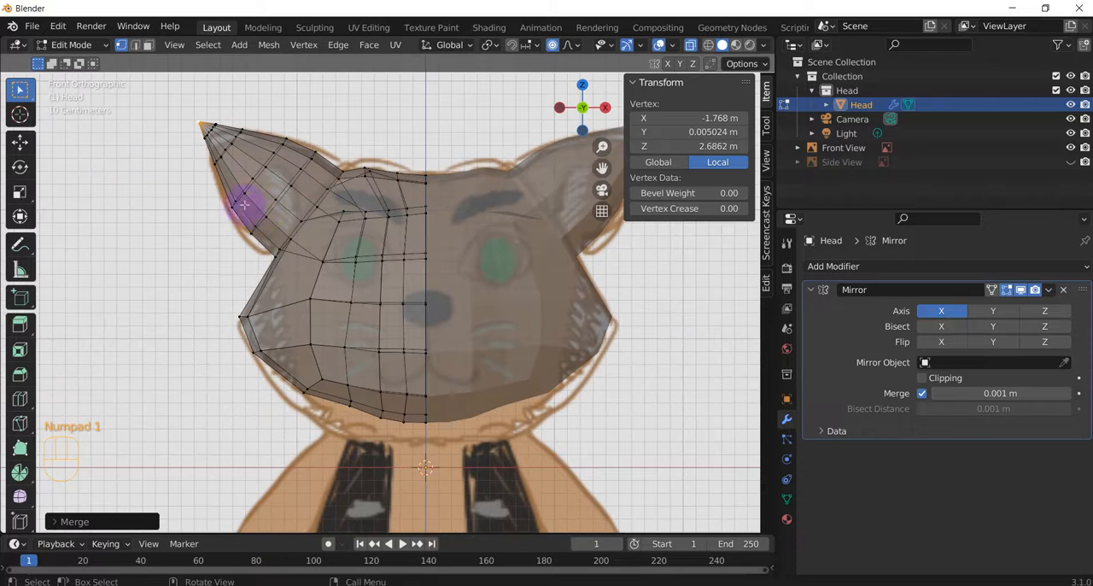
middle_click_drag(404, 223, 369, 301, "shift")
left_click_drag(134, 168, 263, 287)
key("c")
left_click(285, 225)
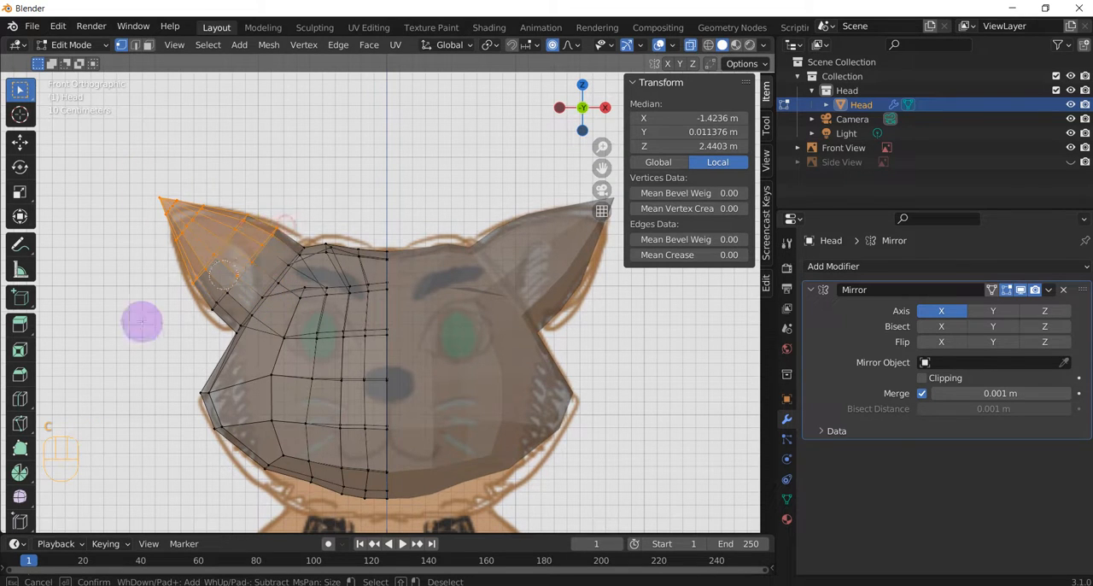
left_click(201, 310)
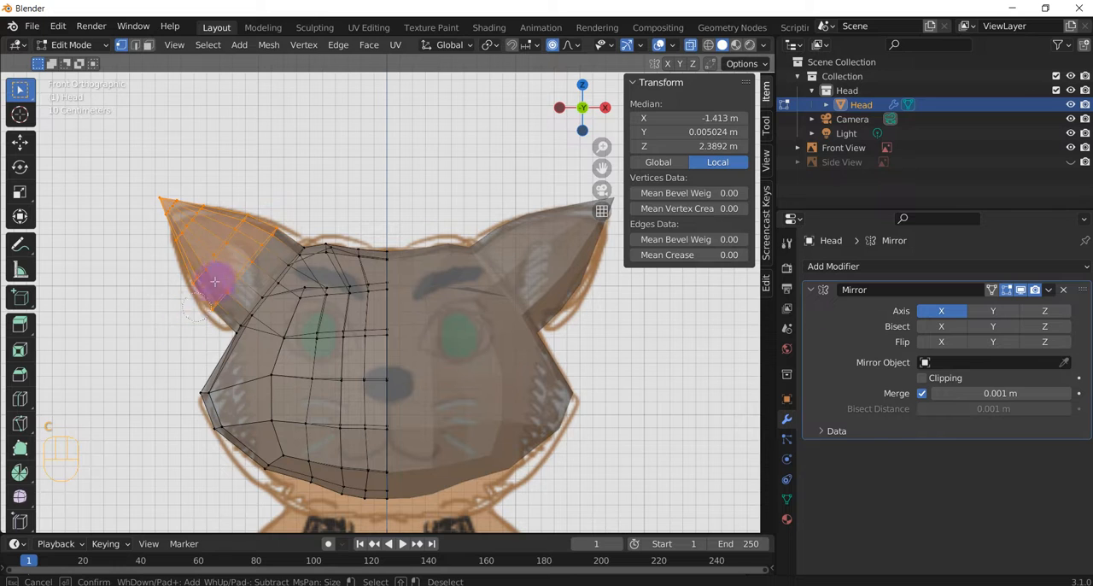
right_click(264, 183)
key("s")
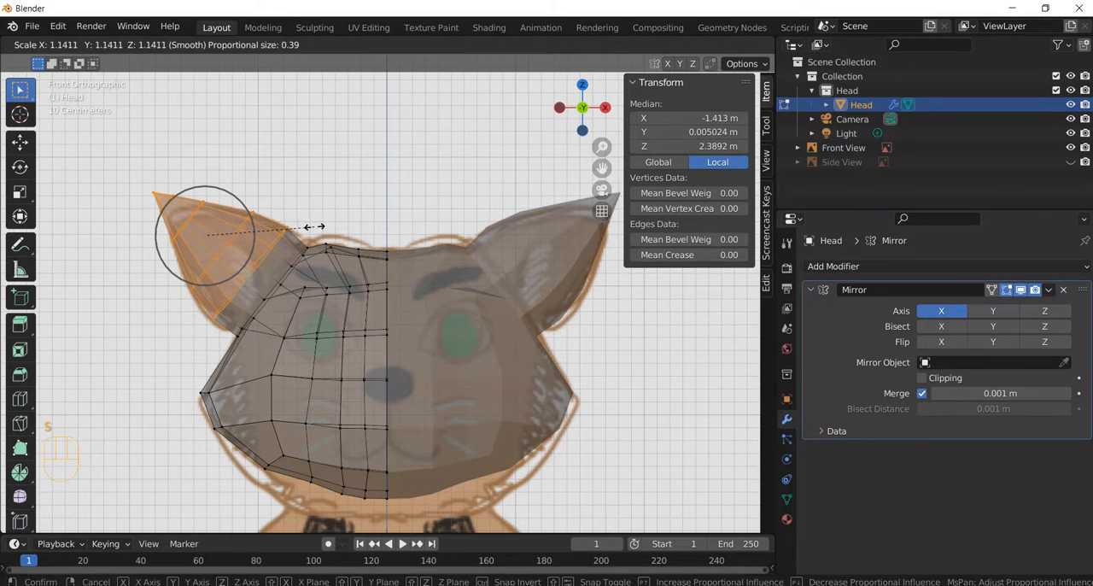
left_click(309, 225)
Step: Select the ear tip vertices and move them about 0.14 m inward and down onto the reference ear's tip
left_click_drag(113, 161, 179, 218)
key("g")
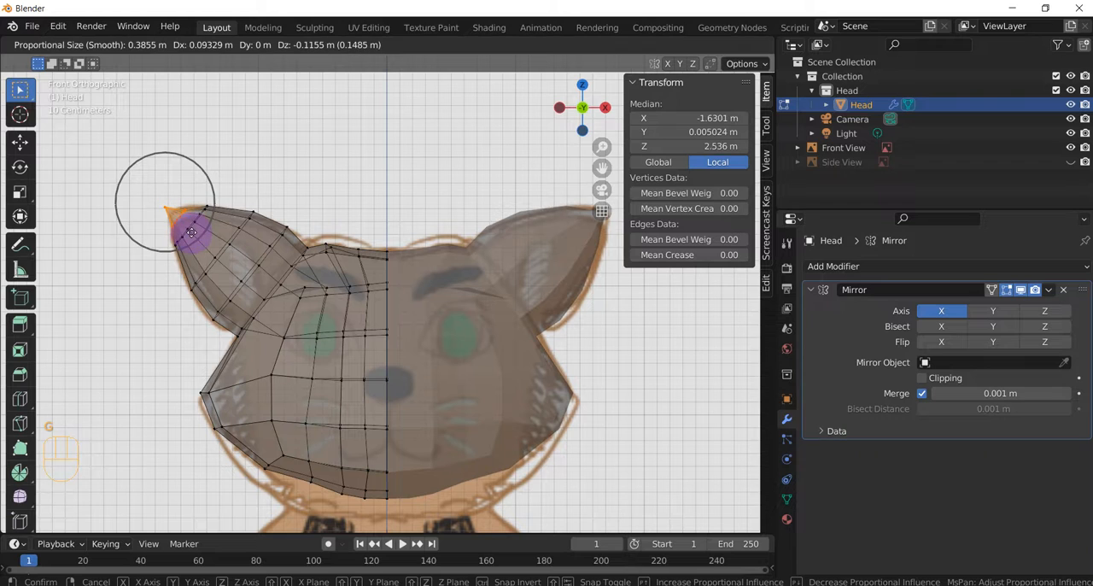
left_click(191, 230)
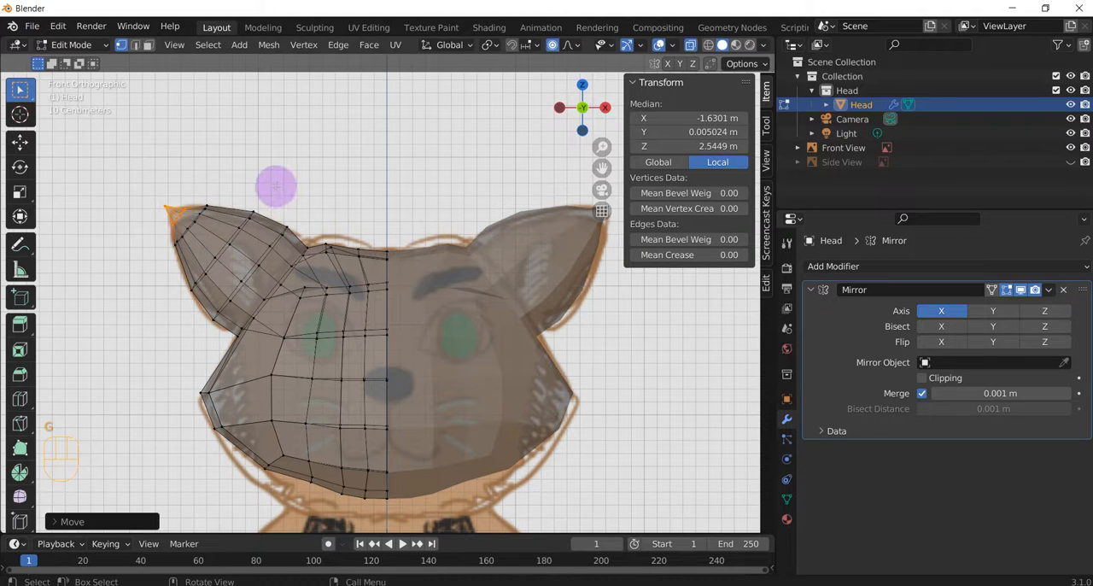
scroll(275, 186, "down", 1)
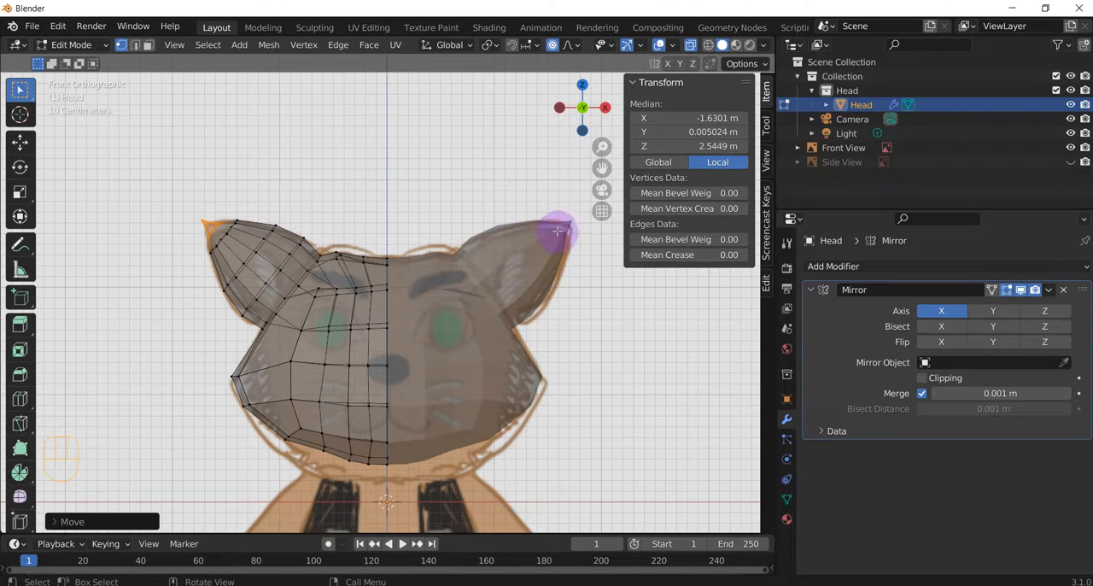
Step: Select the vertices along the ear's outer edge and move them about 0.05 m outward and slightly down to match the reference outline
left_click_drag(194, 240, 225, 313)
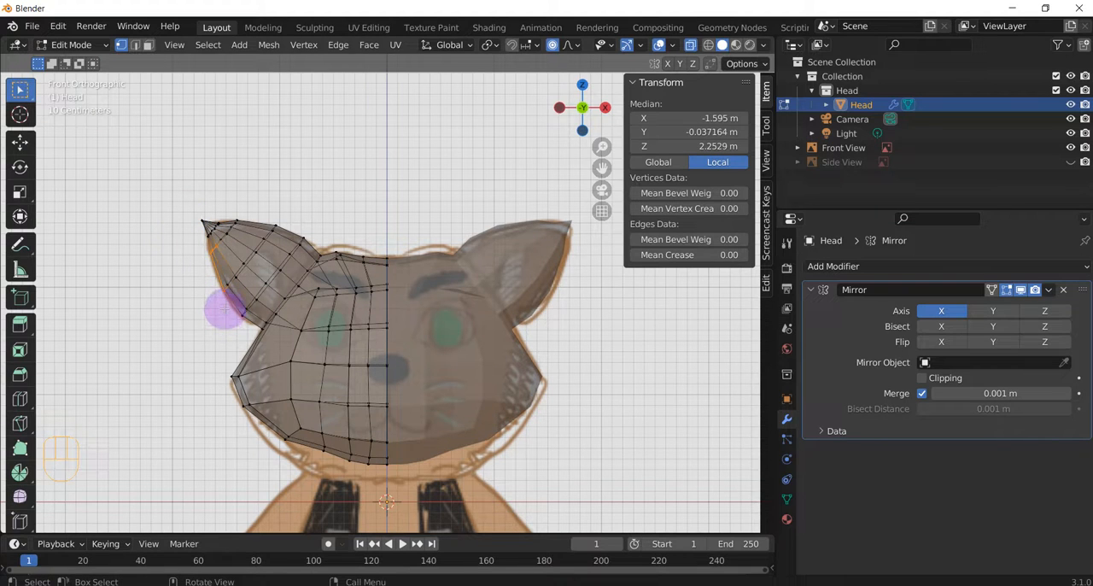
left_click(186, 275)
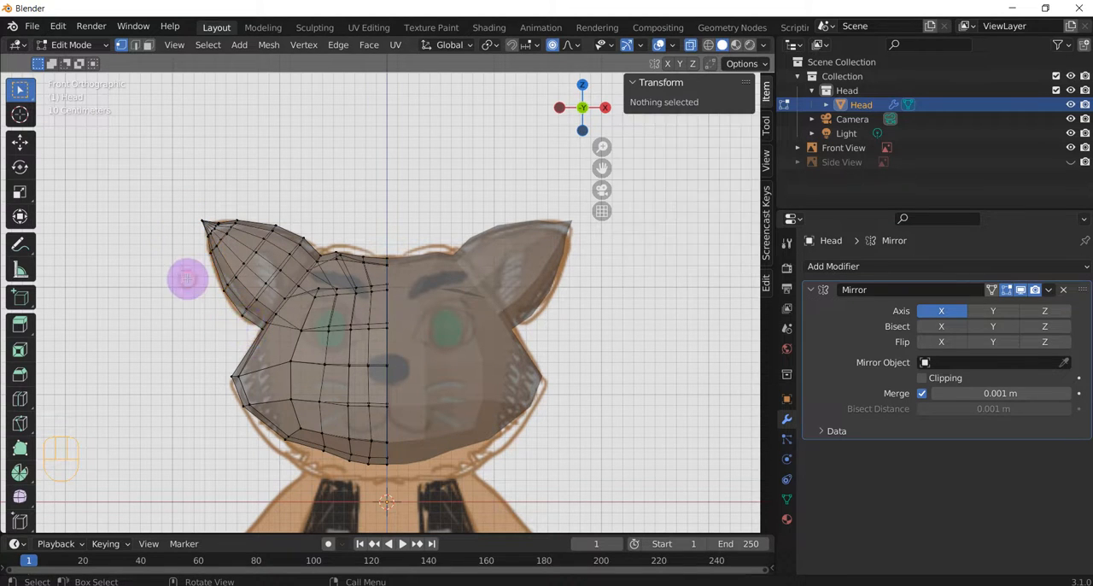
key("c")
left_click_drag(233, 316, 198, 246)
right_click(212, 265)
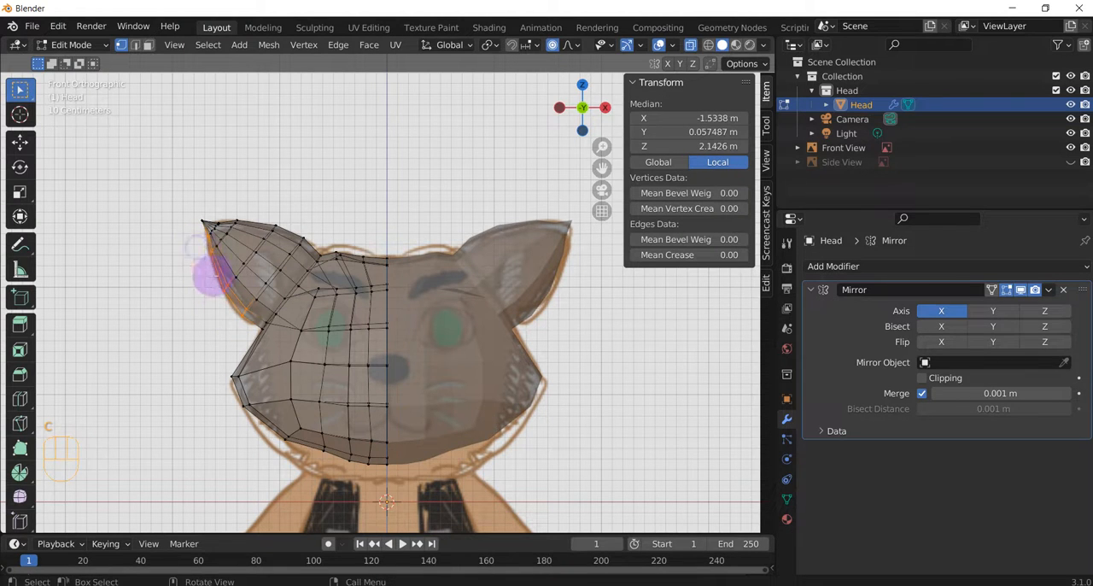
key("s")
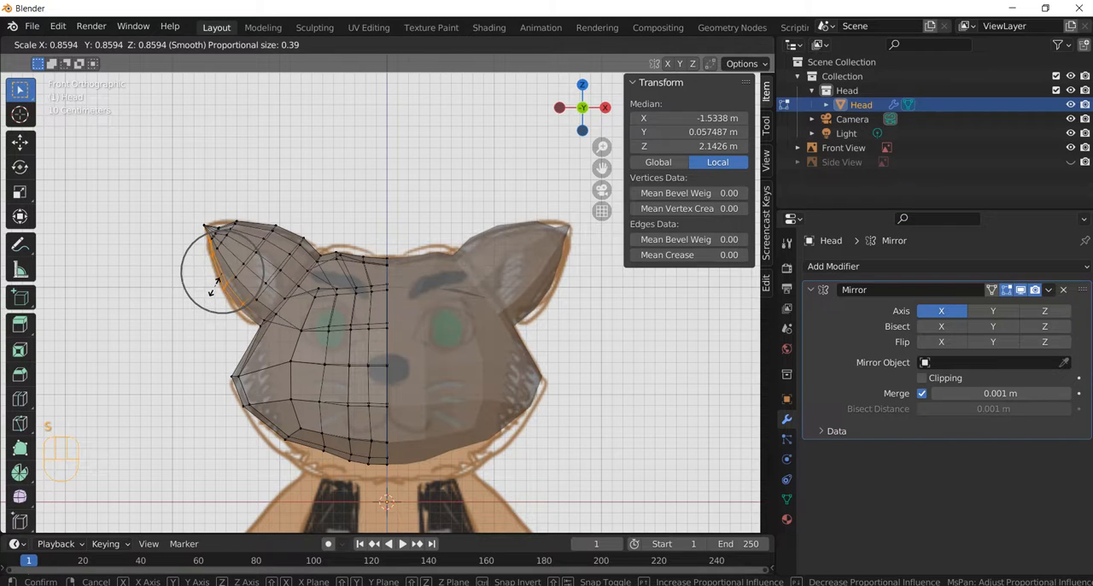
key("Escape")
key("g")
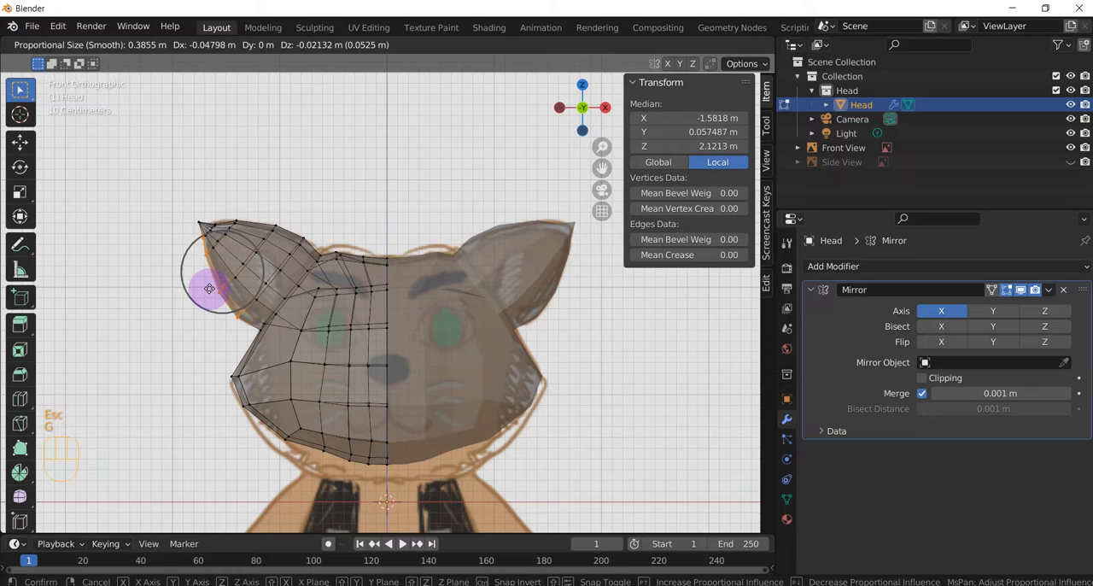
scroll(210, 289, "down", 2)
left_click(209, 289)
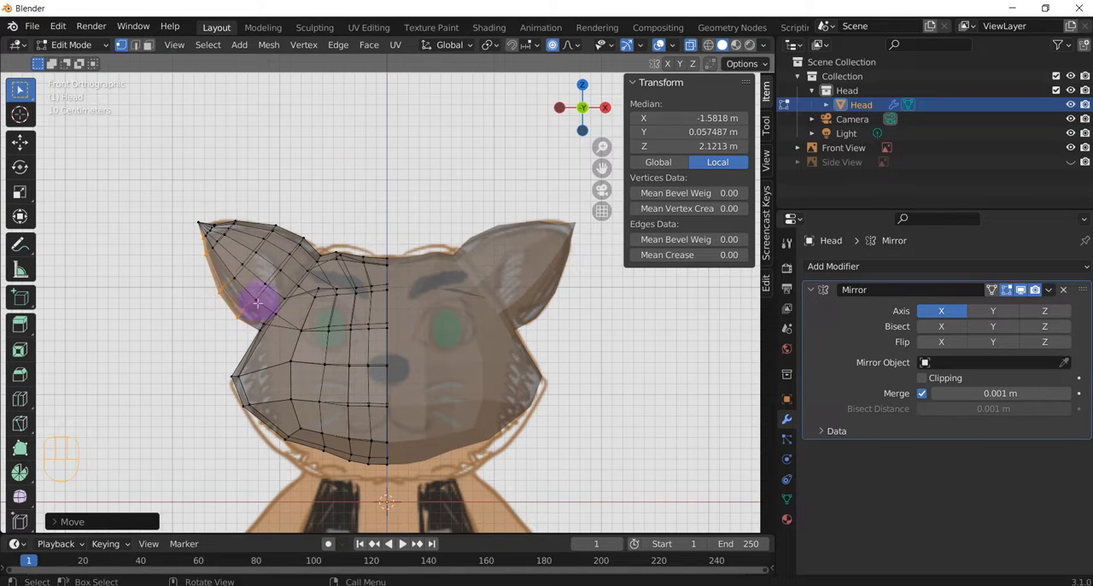
Step: Check the head and ears against the Side View reference image, hide that image again, and return to the front view
middle_click_drag(256, 300, 299, 310)
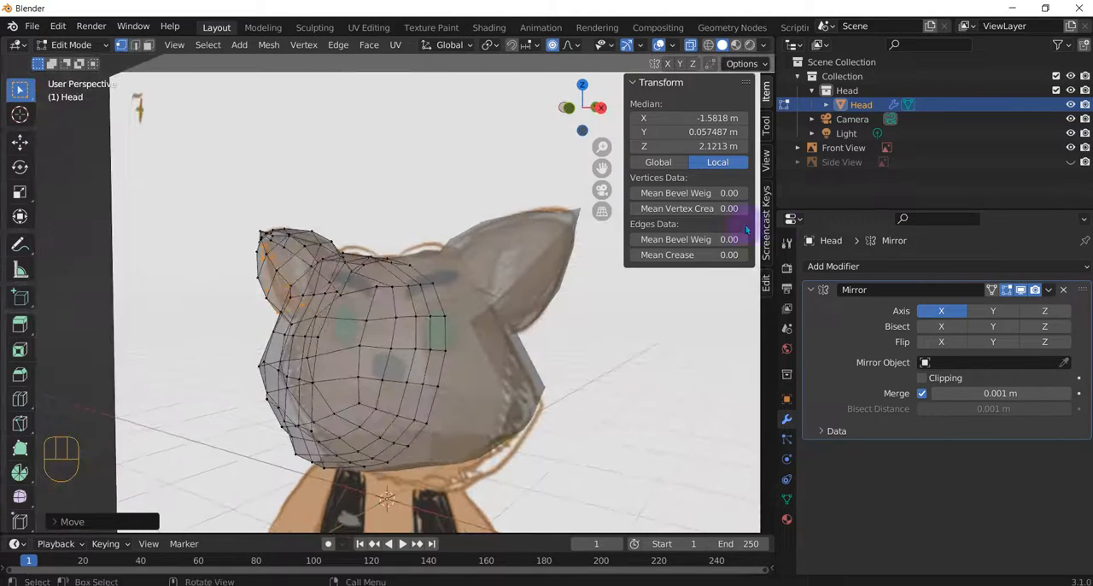
left_click(1071, 161)
middle_click_drag(551, 265, 637, 286)
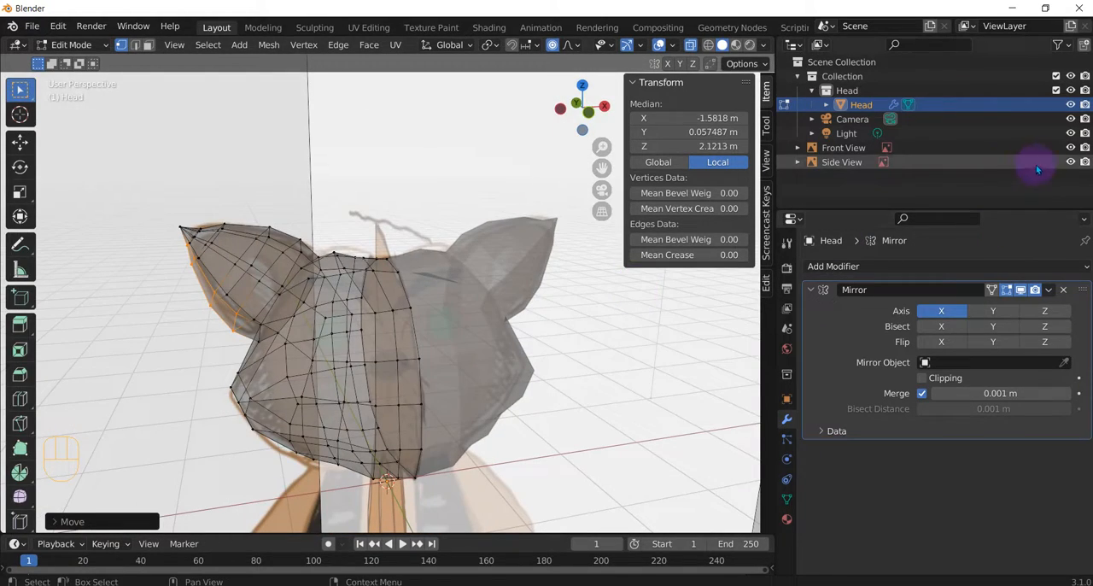
left_click(1070, 161)
left_click(907, 149)
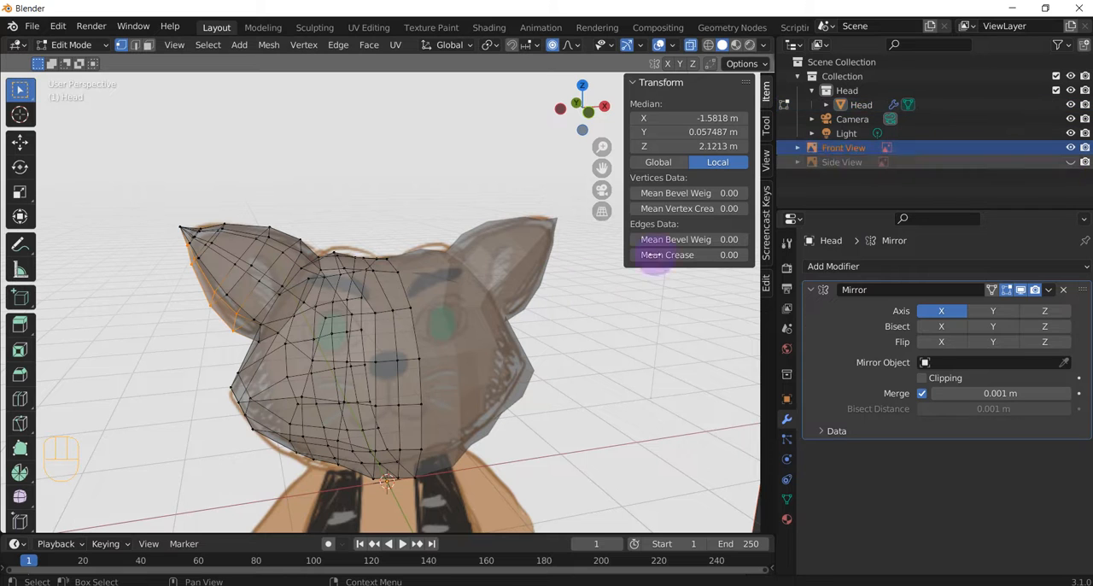
key("KP_1")
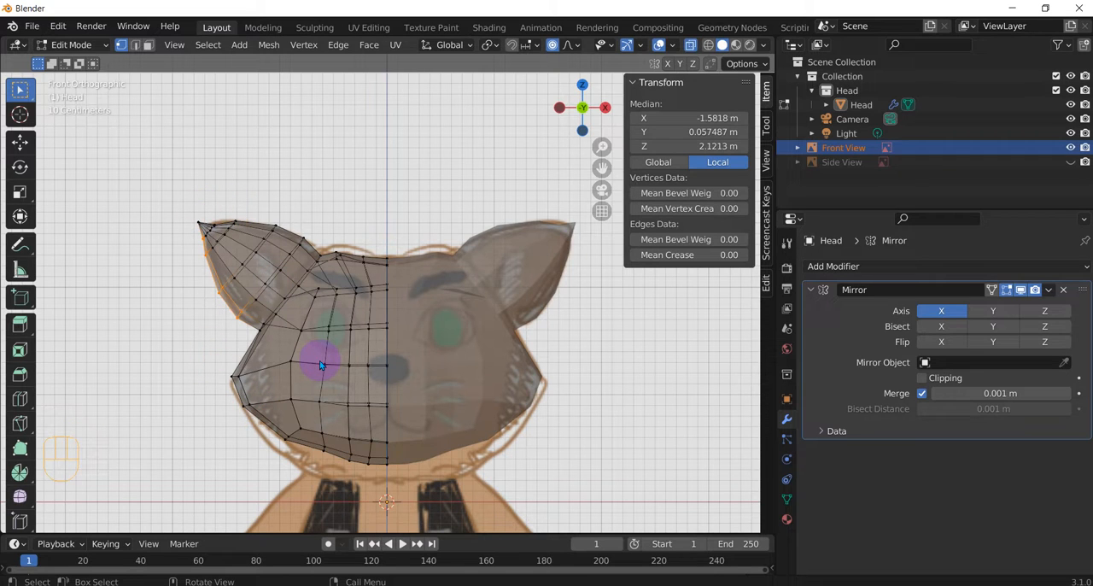
Step: Hide the Front View reference image and switch the head to Object Mode to show the plain mesh
left_click(1070, 147)
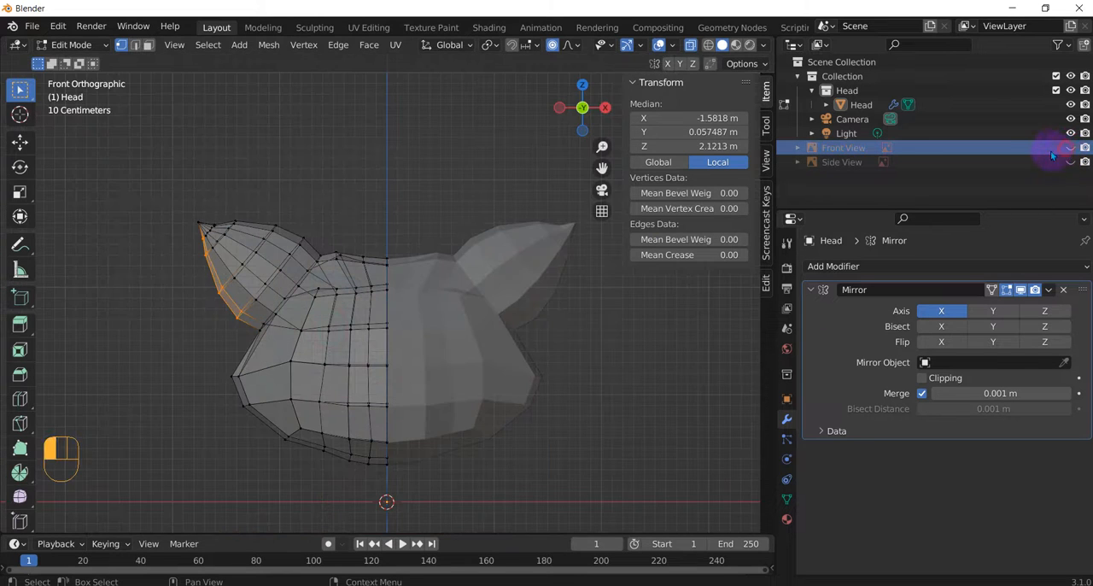
left_click(559, 359)
key("Tab")
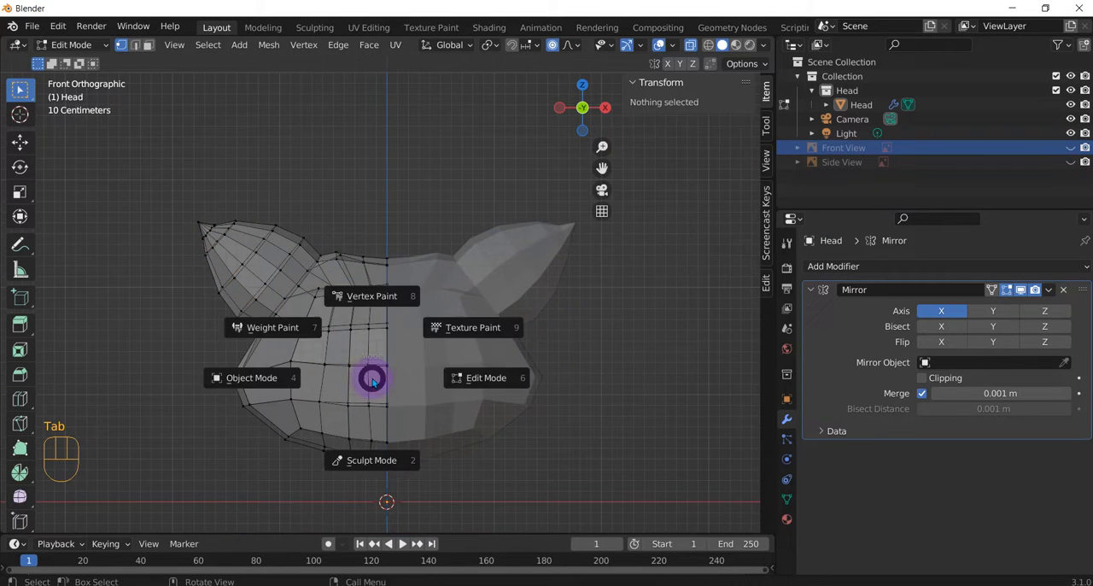
left_click(304, 375)
middle_click_drag(410, 373, 445, 366)
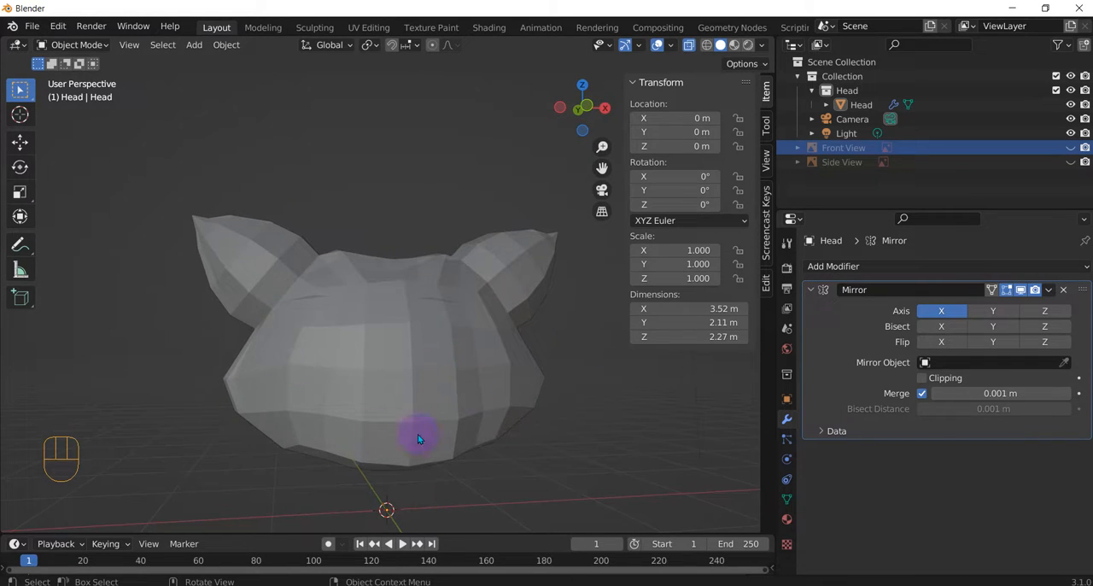
middle_click_drag(472, 315, 477, 340)
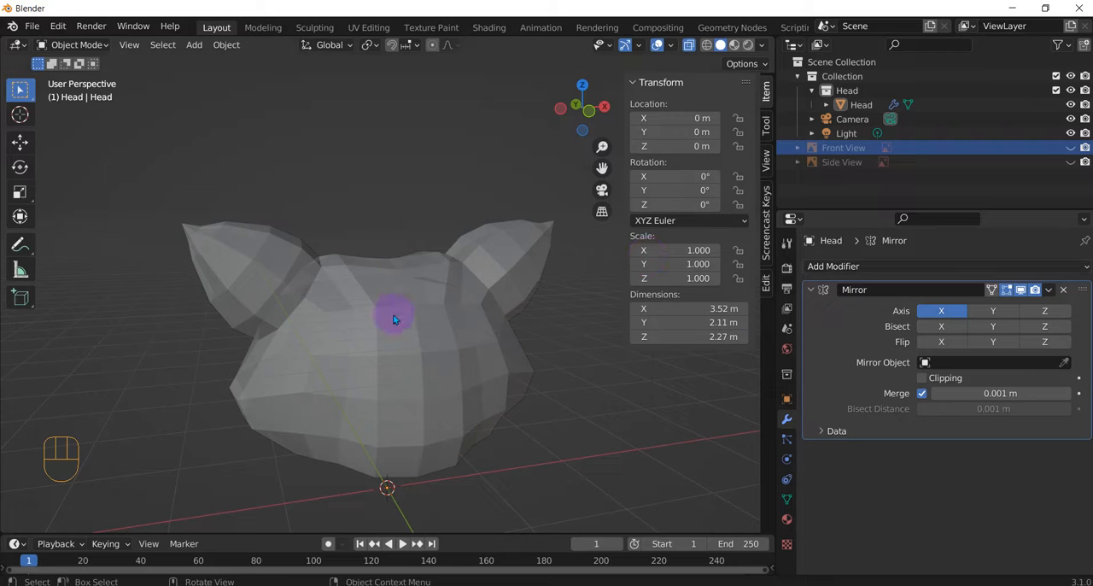
Step: Add a Subdivision Surface modifier to the head below its Mirror modifier
left_click(880, 266)
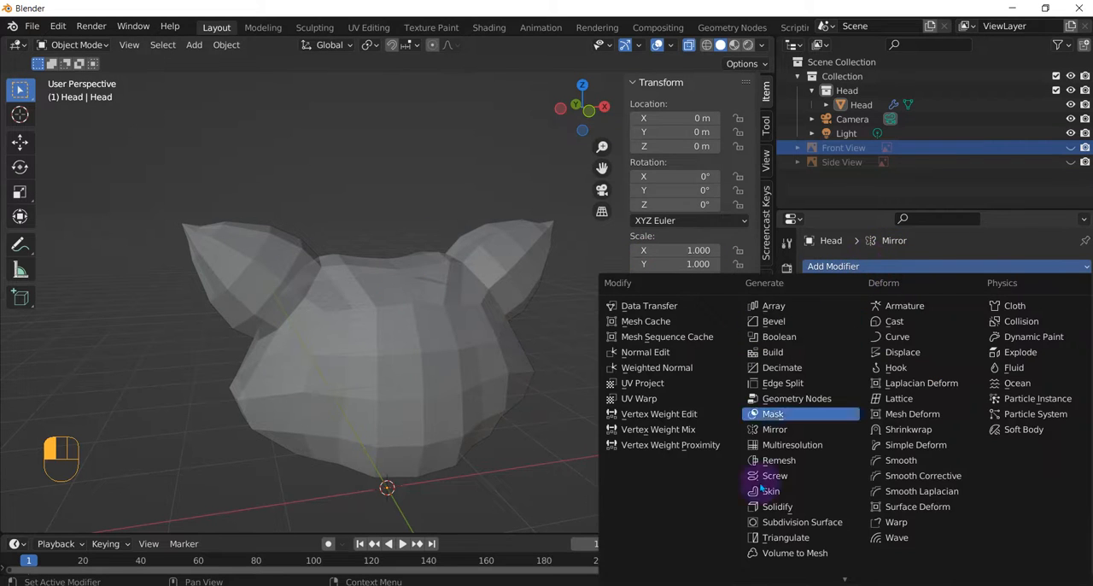
left_click(753, 517)
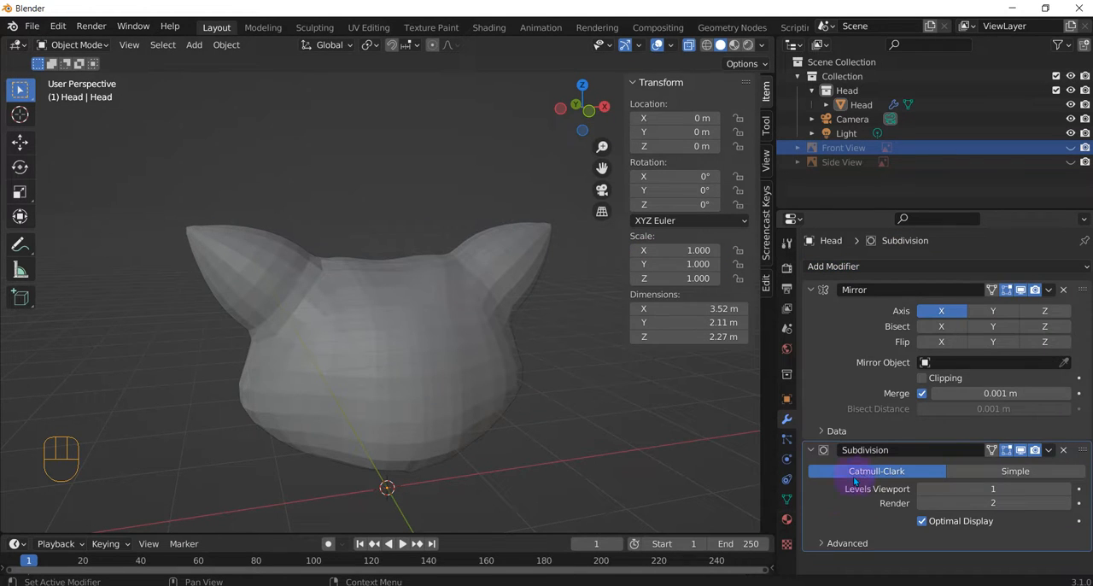
middle_click_drag(549, 433, 581, 434)
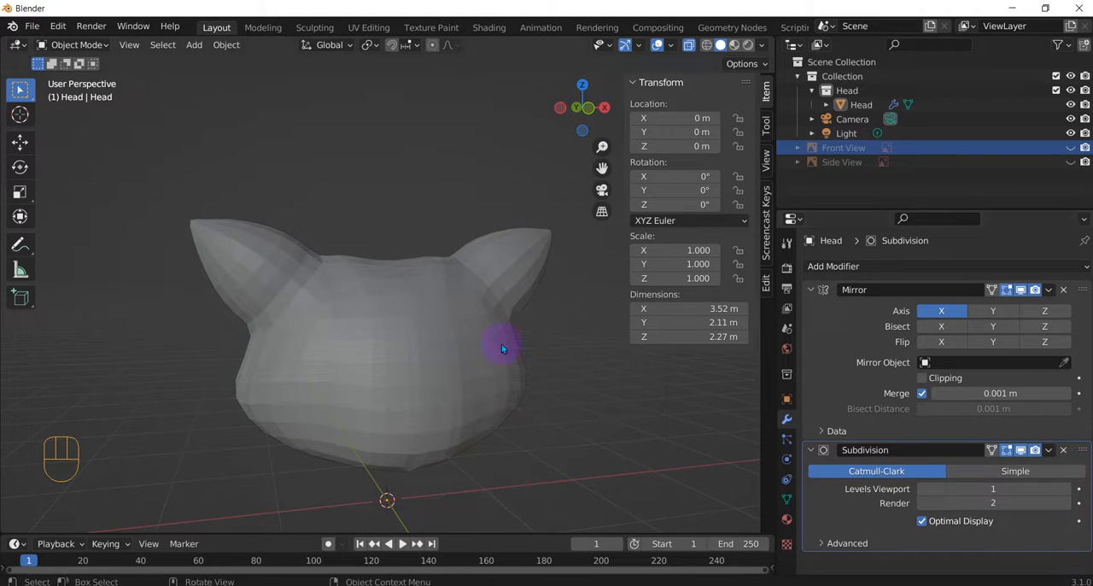
Step: Select the head object and apply Shade Smooth to it
right_click(418, 323)
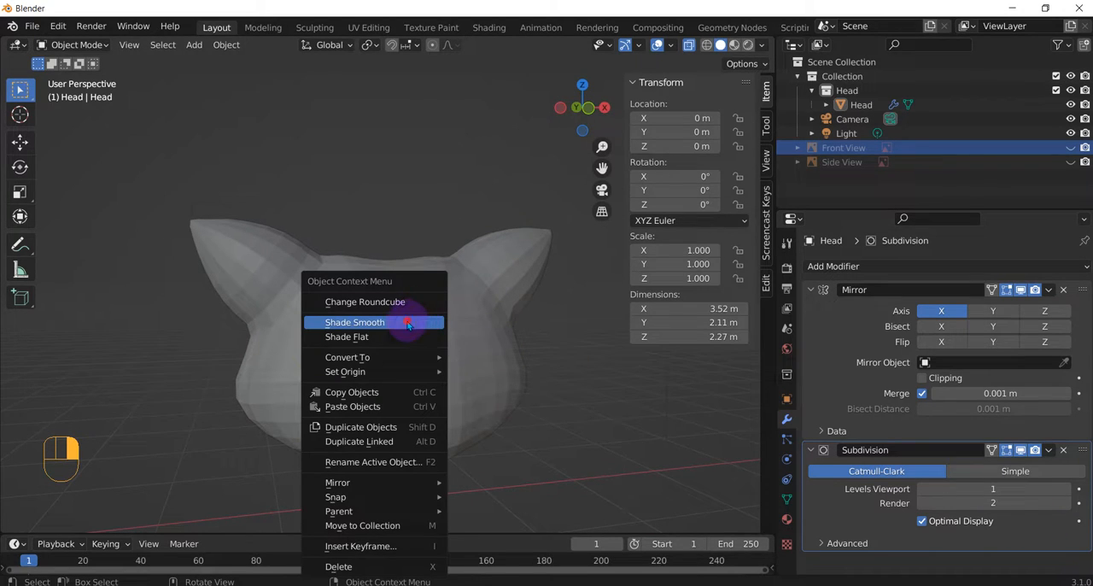
left_click(408, 323)
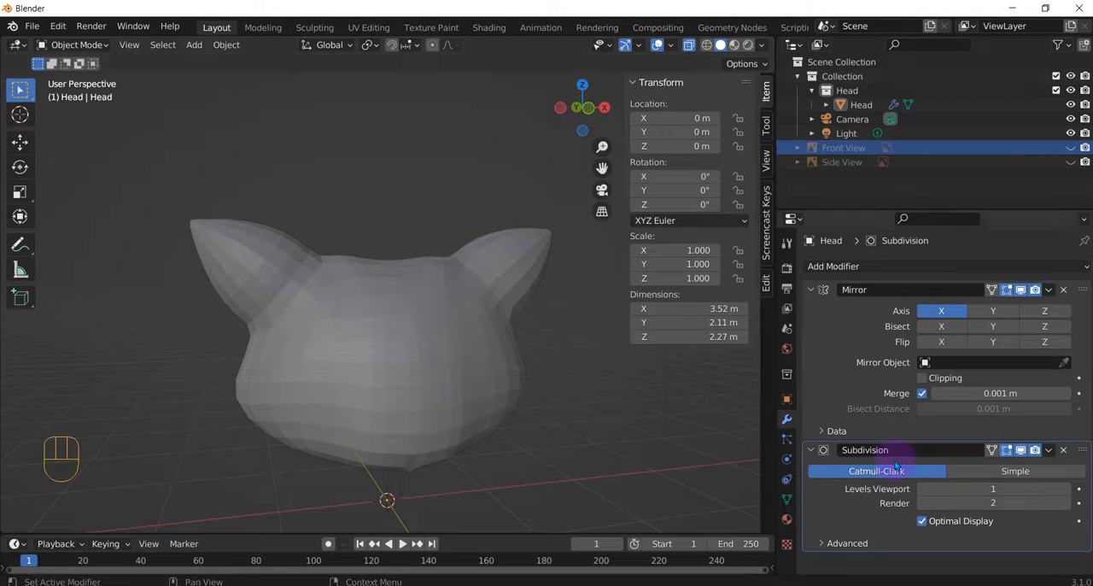
right_click(355, 354)
left_click(310, 327)
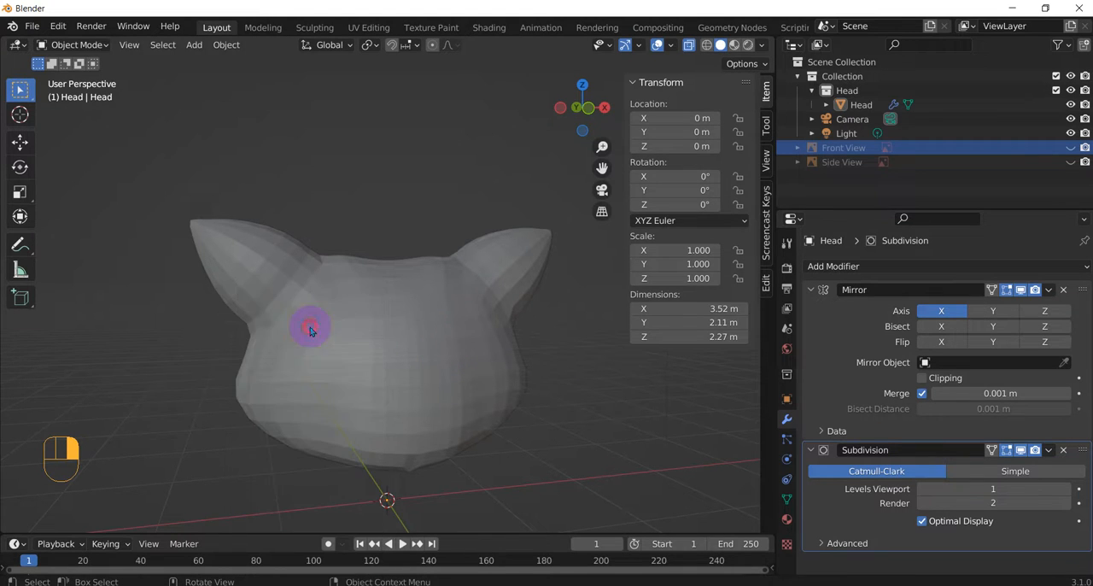
left_click(512, 397)
right_click(448, 371)
left_click(384, 328)
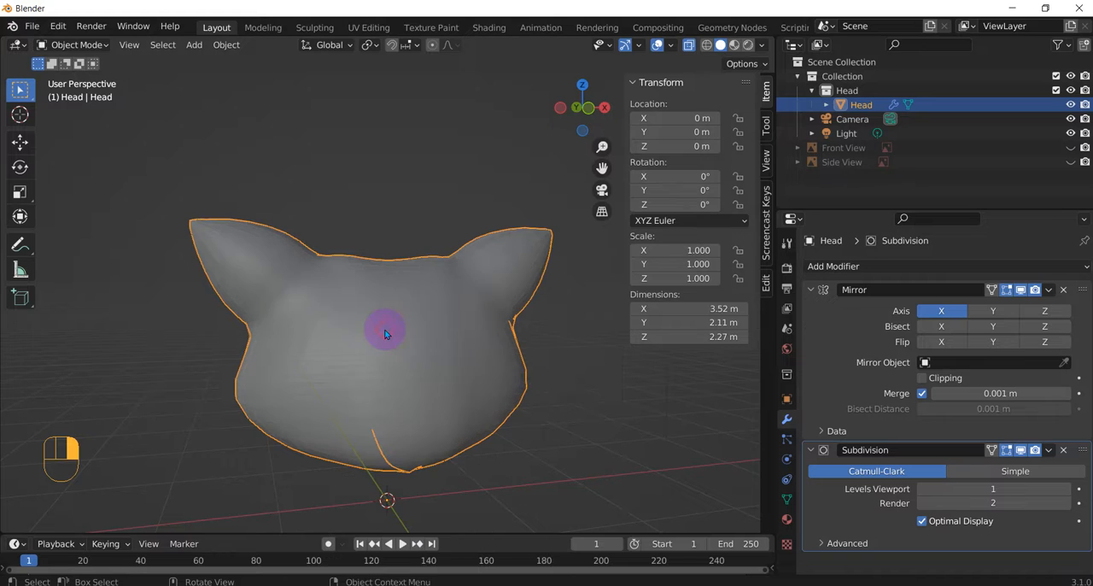
Step: Inspect the smoothed head from several angles and put it back into Edit Mode with nothing selected
middle_click_drag(512, 385, 371, 384)
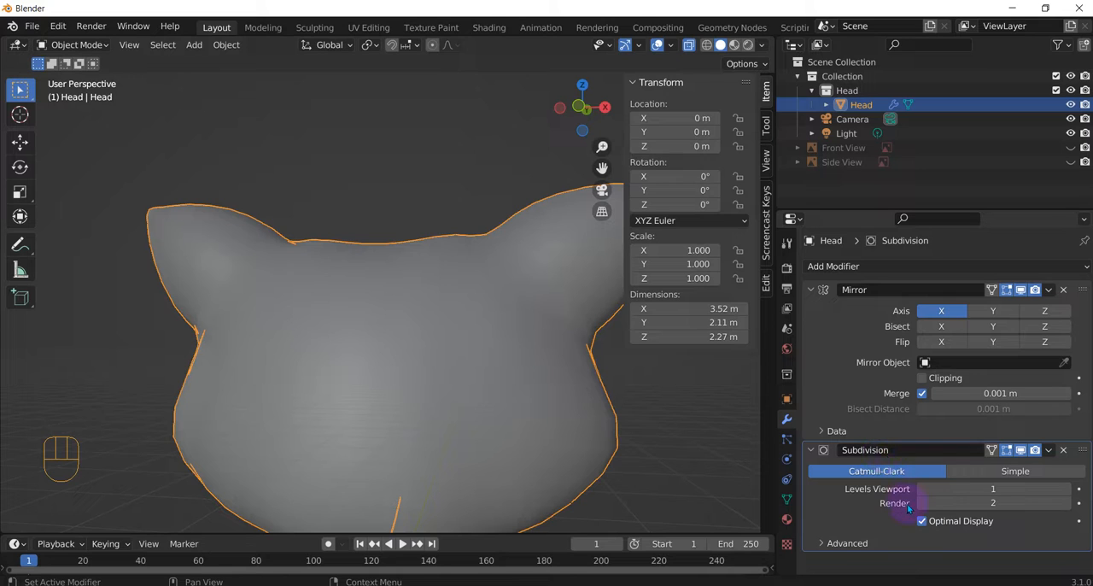
scroll(596, 451, "down", 3)
middle_click_drag(596, 451, 357, 369)
scroll(357, 369, "up", 1)
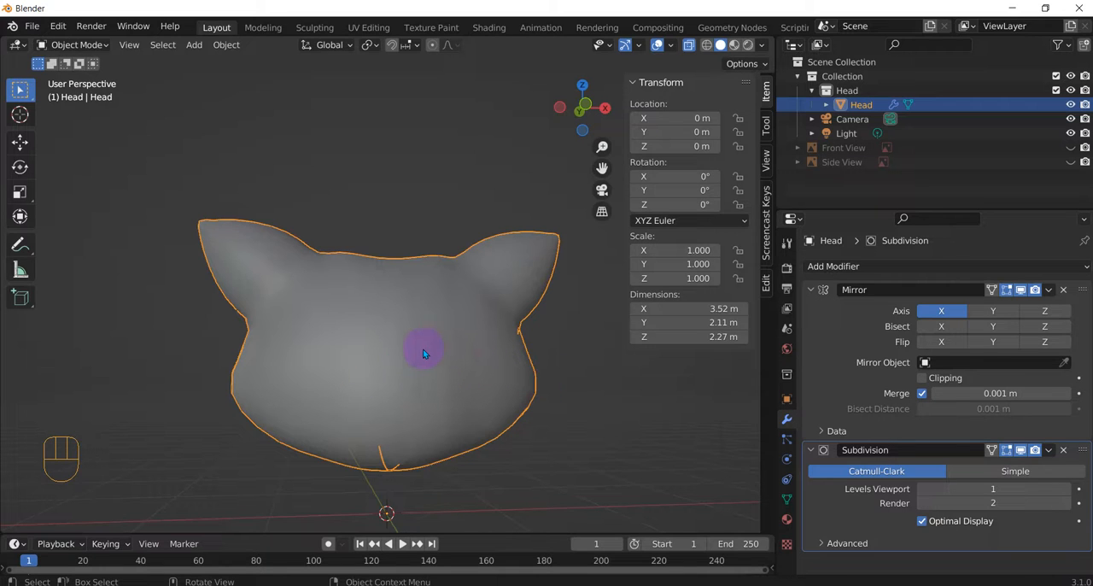
key("Tab")
right_click(362, 330)
key("Tab")
left_click(555, 378)
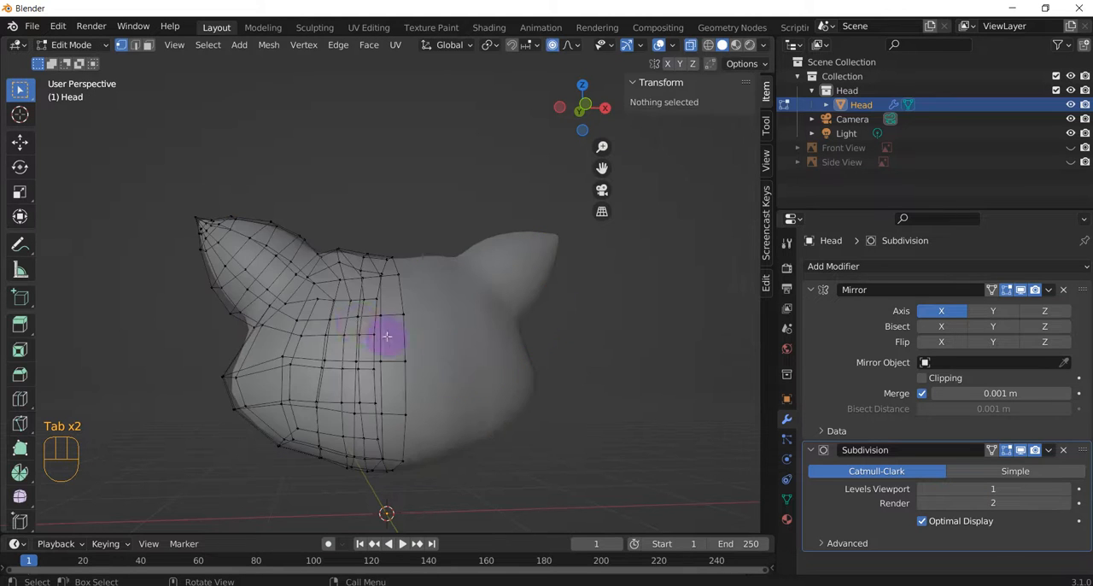
Step: Add a loop cut around the ear's base and slide it by about 0.84 toward the head to sharpen the joint
middle_click_drag(387, 337, 464, 366)
middle_click_drag(473, 251, 385, 246)
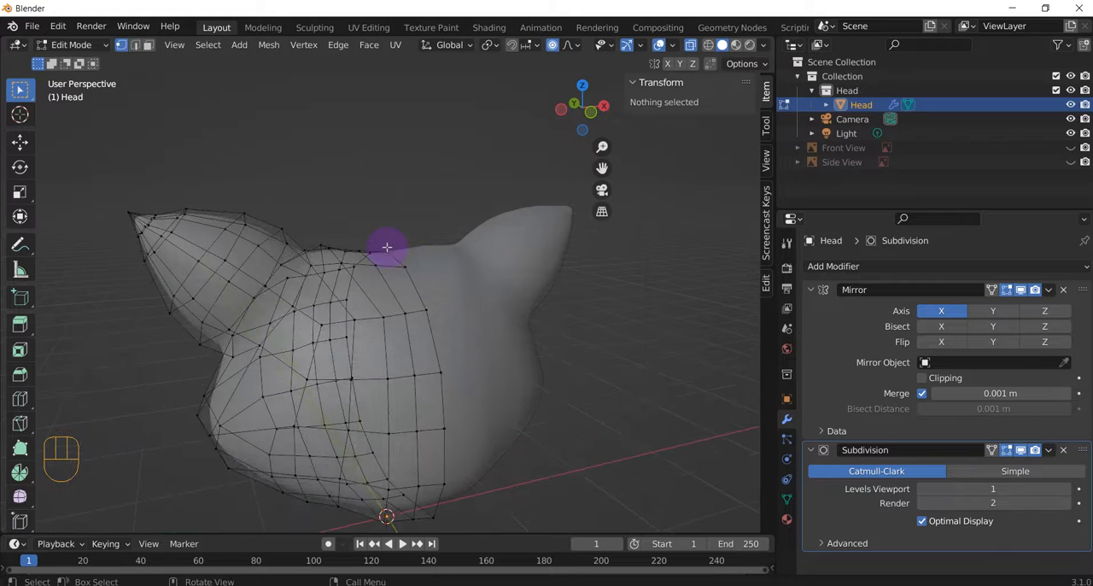
middle_click_drag(318, 309, 314, 261)
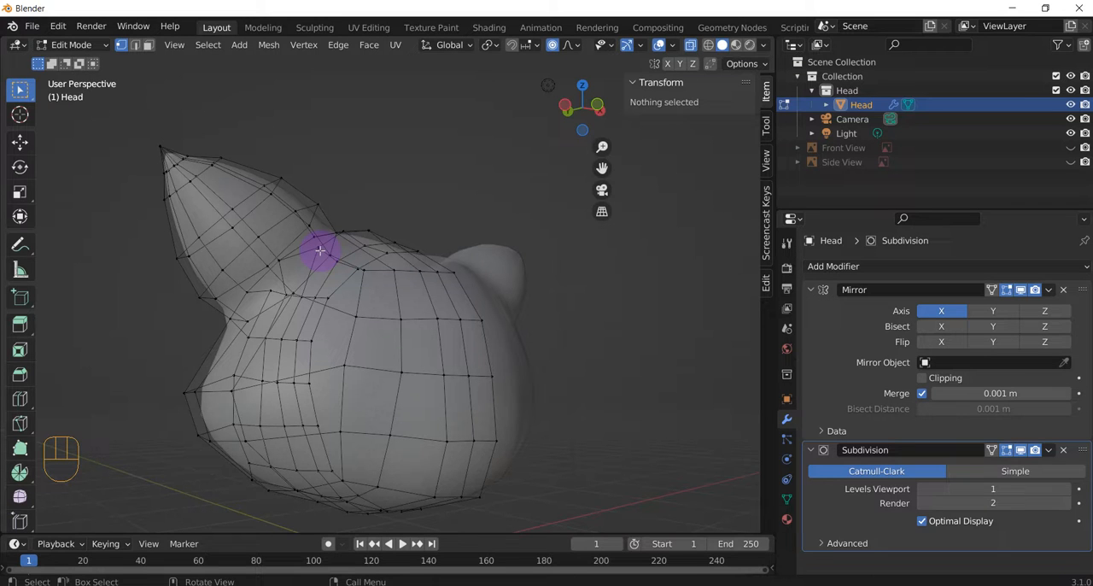
mouse_move(316, 290)
middle_mouse_down()
mouse_move(358, 302)
mouse_move(422, 279)
mouse_move(314, 293)
middle_mouse_up()
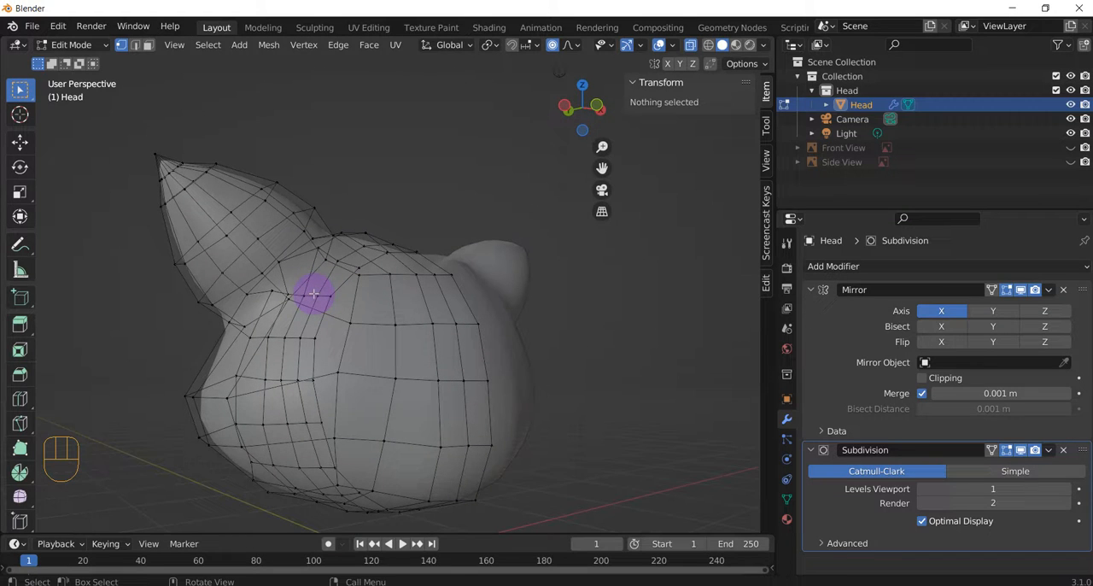
key("ctrl+r")
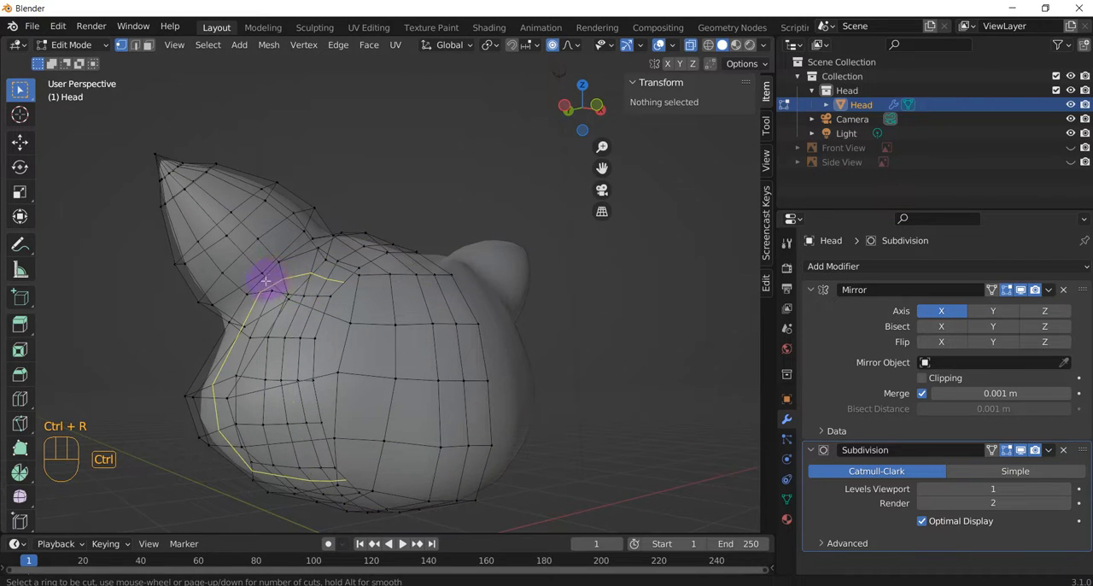
left_click(268, 270)
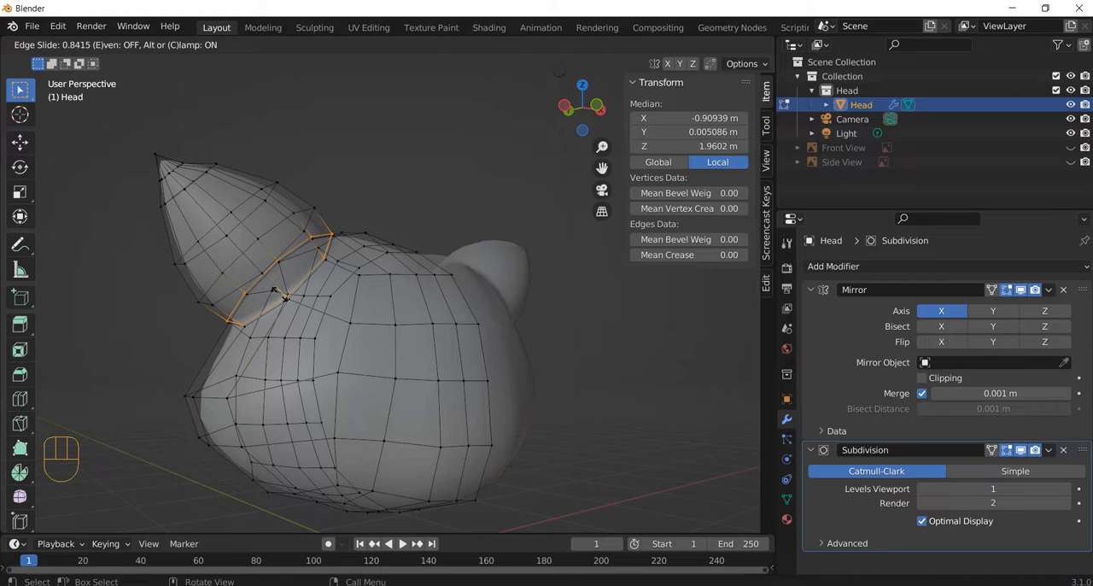
left_click(366, 310)
middle_click_drag(366, 310, 336, 312)
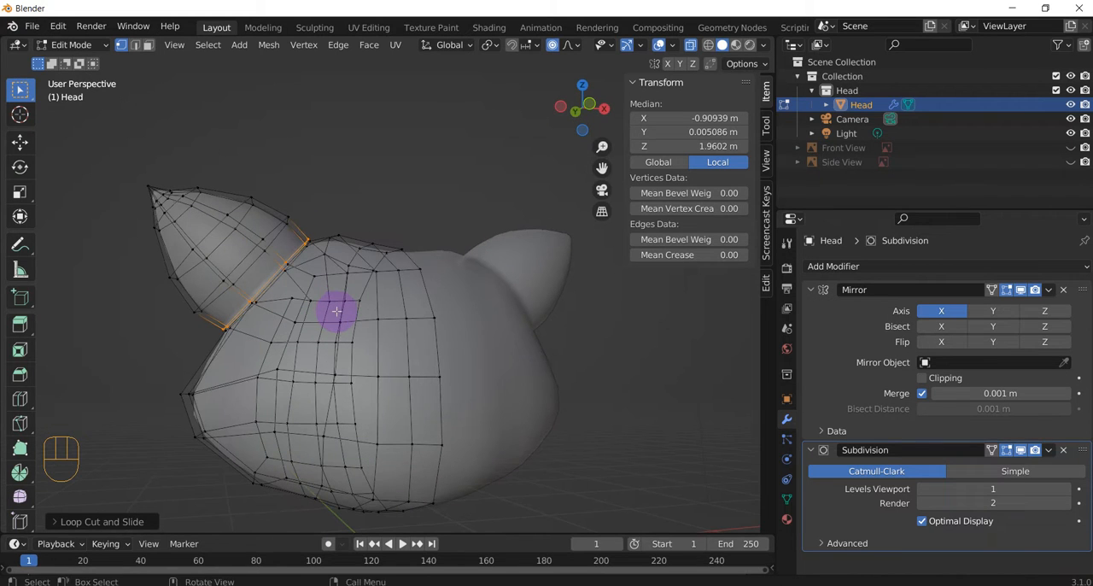
Step: Return the head to Object Mode and review the sharpened joints between the ears and the head
key("Tab")
middle_click_drag(268, 316, 279, 344)
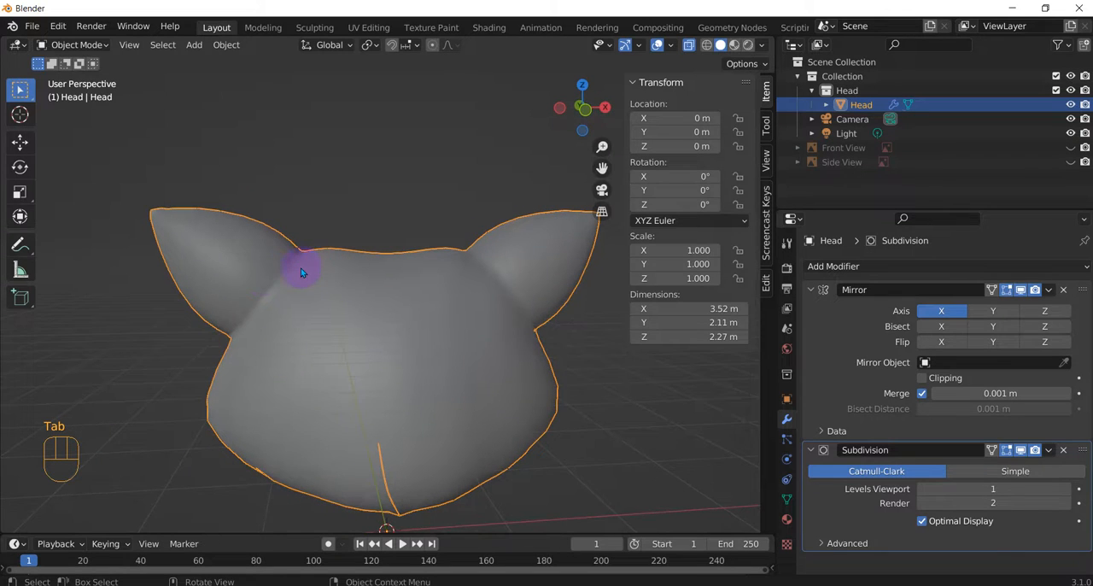
middle_click_drag(300, 264, 325, 322)
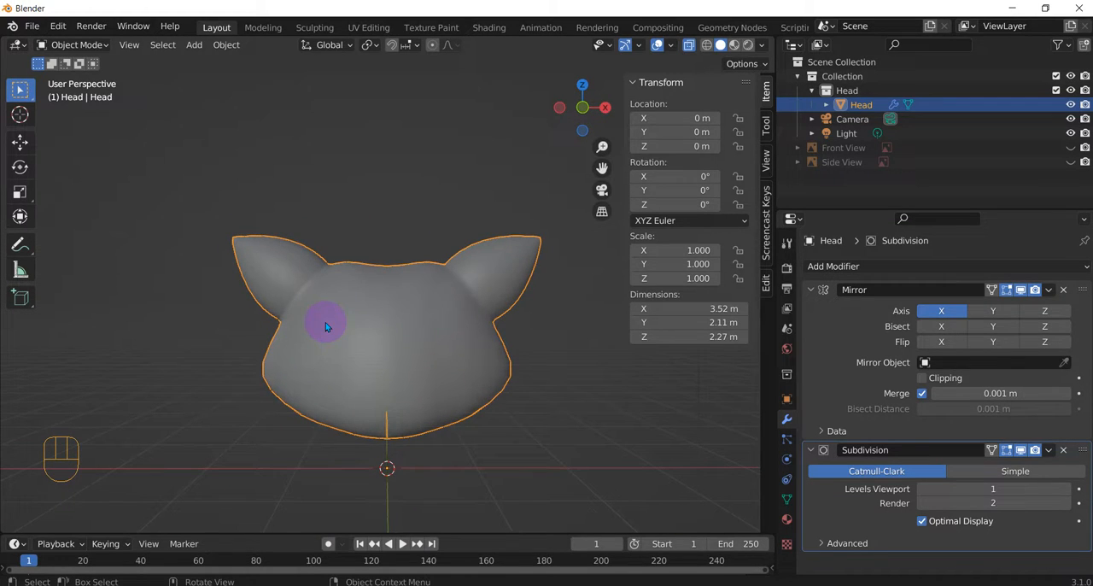